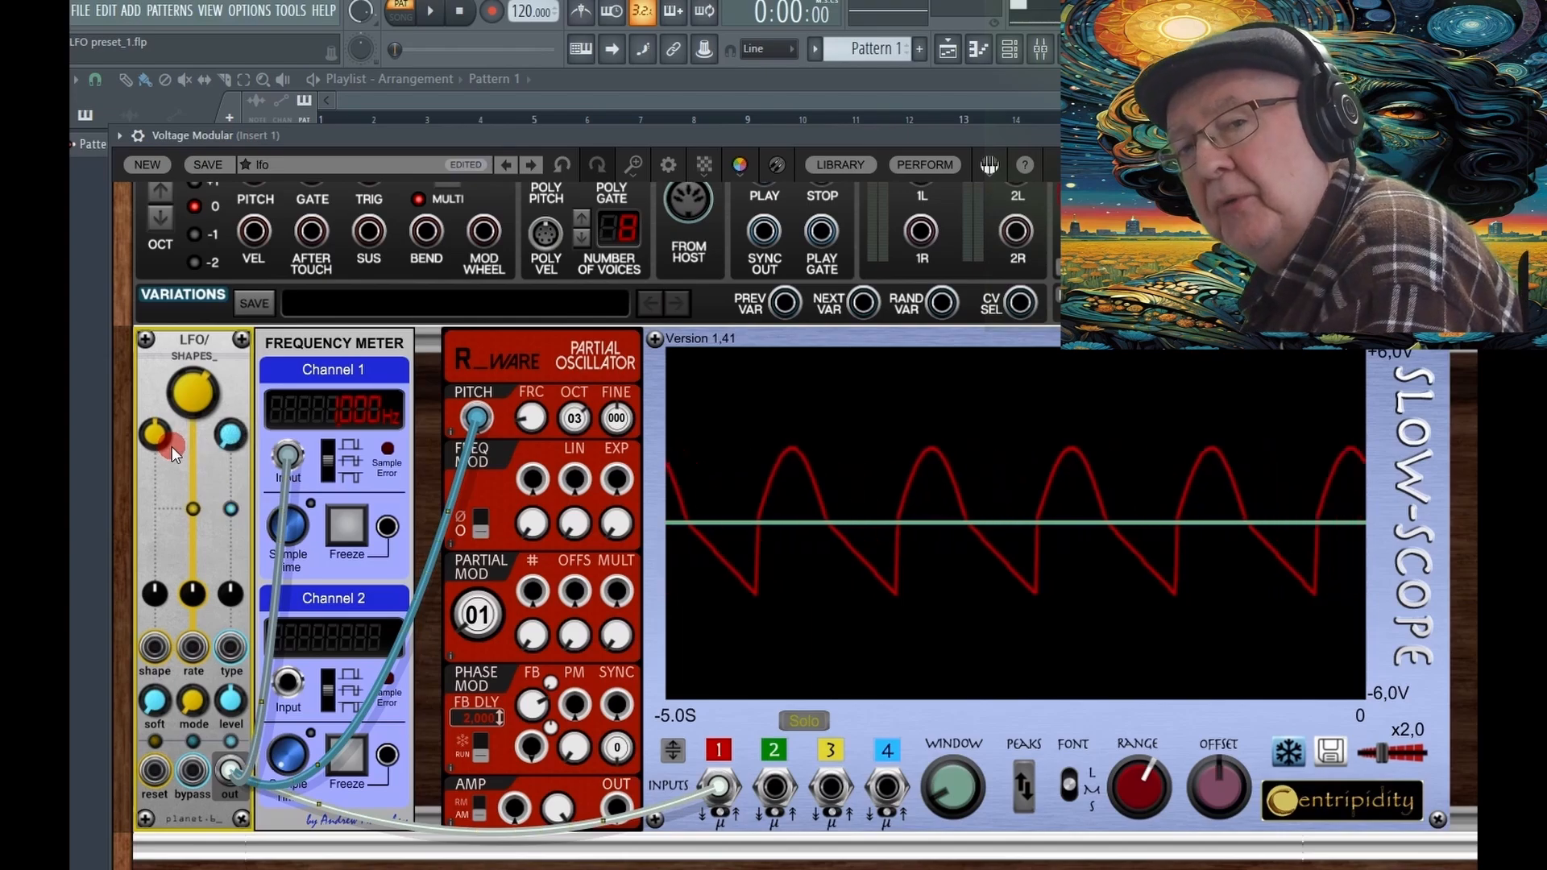
Step: Sweep the LFO's shape setting through its triangle and saw combinations, then bring it back to Sine-Square
{"action": "left_click", "coordinate": [156, 435]}
{"action": "left_click_drag", "start_coordinate": [157, 432], "coordinate": [166, 355]}
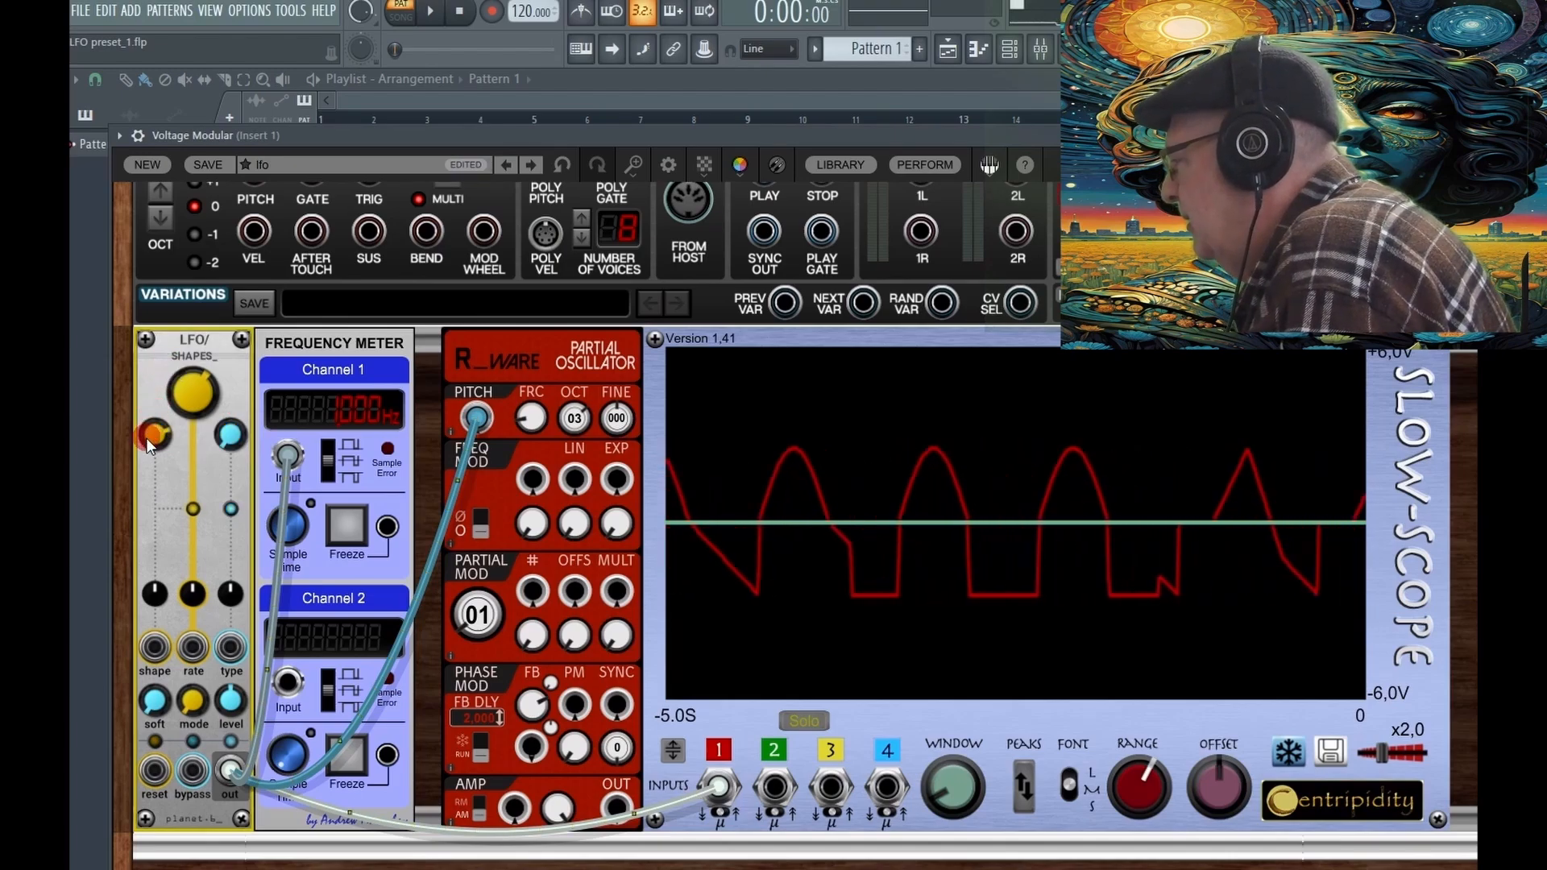
{"action": "left_click_drag", "start_coordinate": [151, 437], "coordinate": [157, 403]}
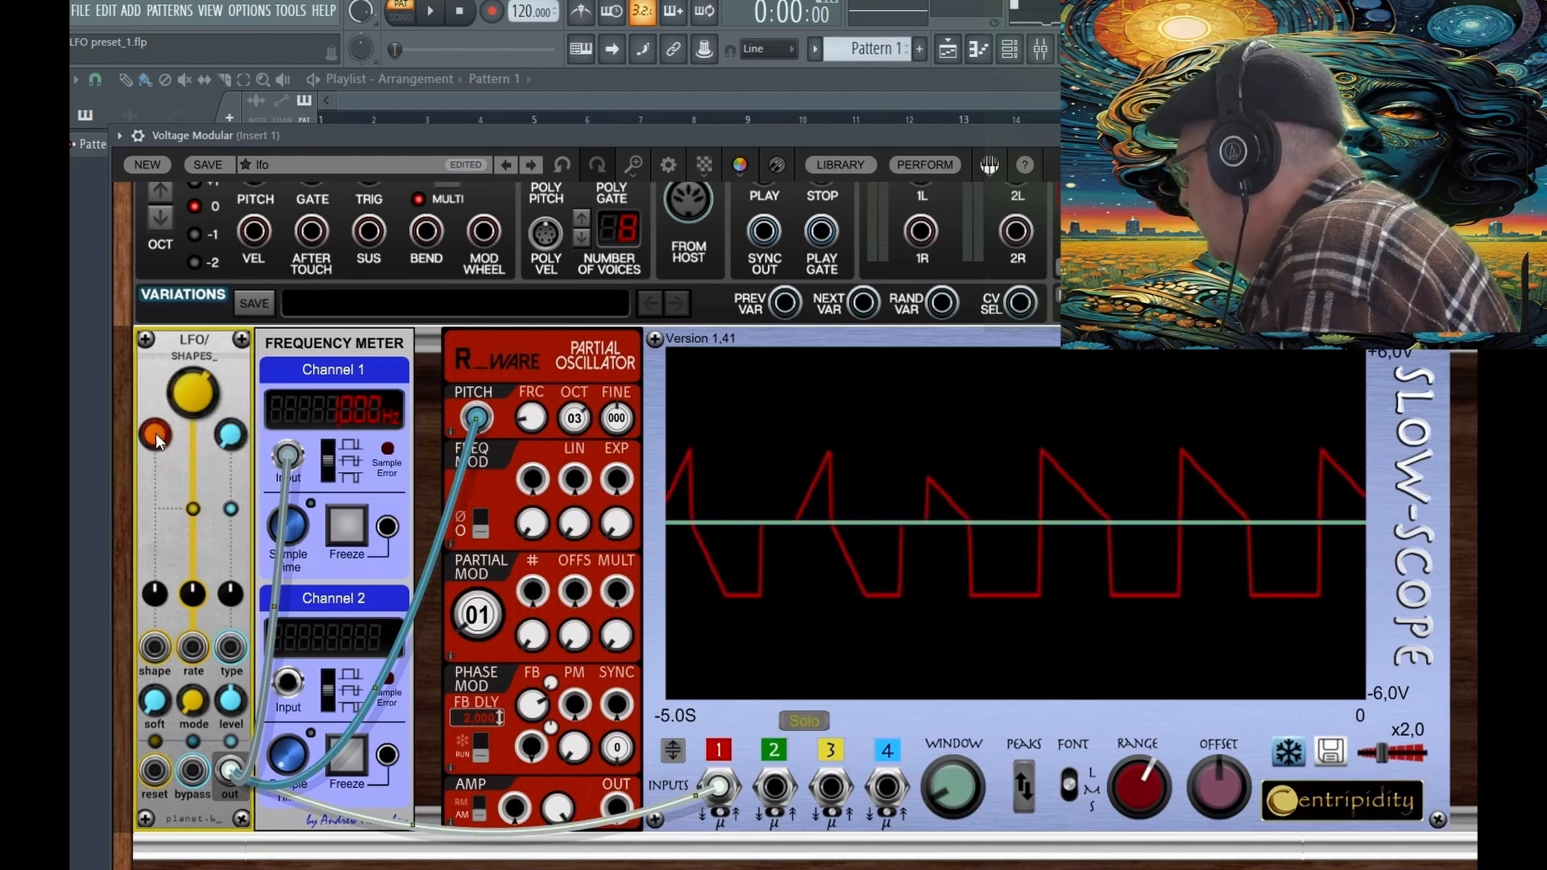
{"action": "mouse_move", "coordinate": [156, 433]}
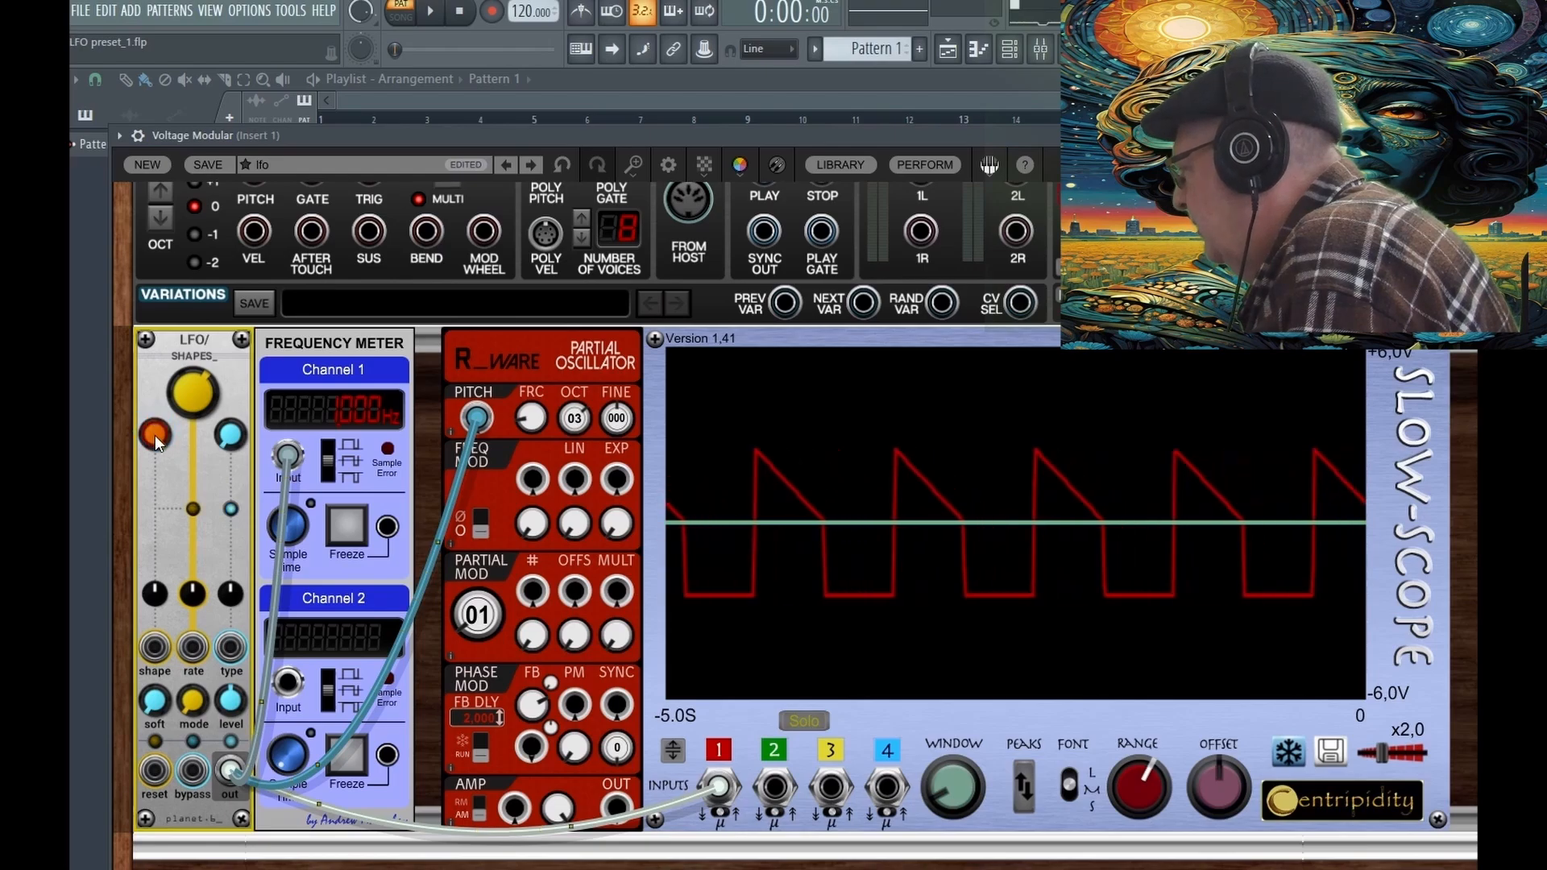
{"action": "left_click_drag", "start_coordinate": [154, 435], "coordinate": [153, 456]}
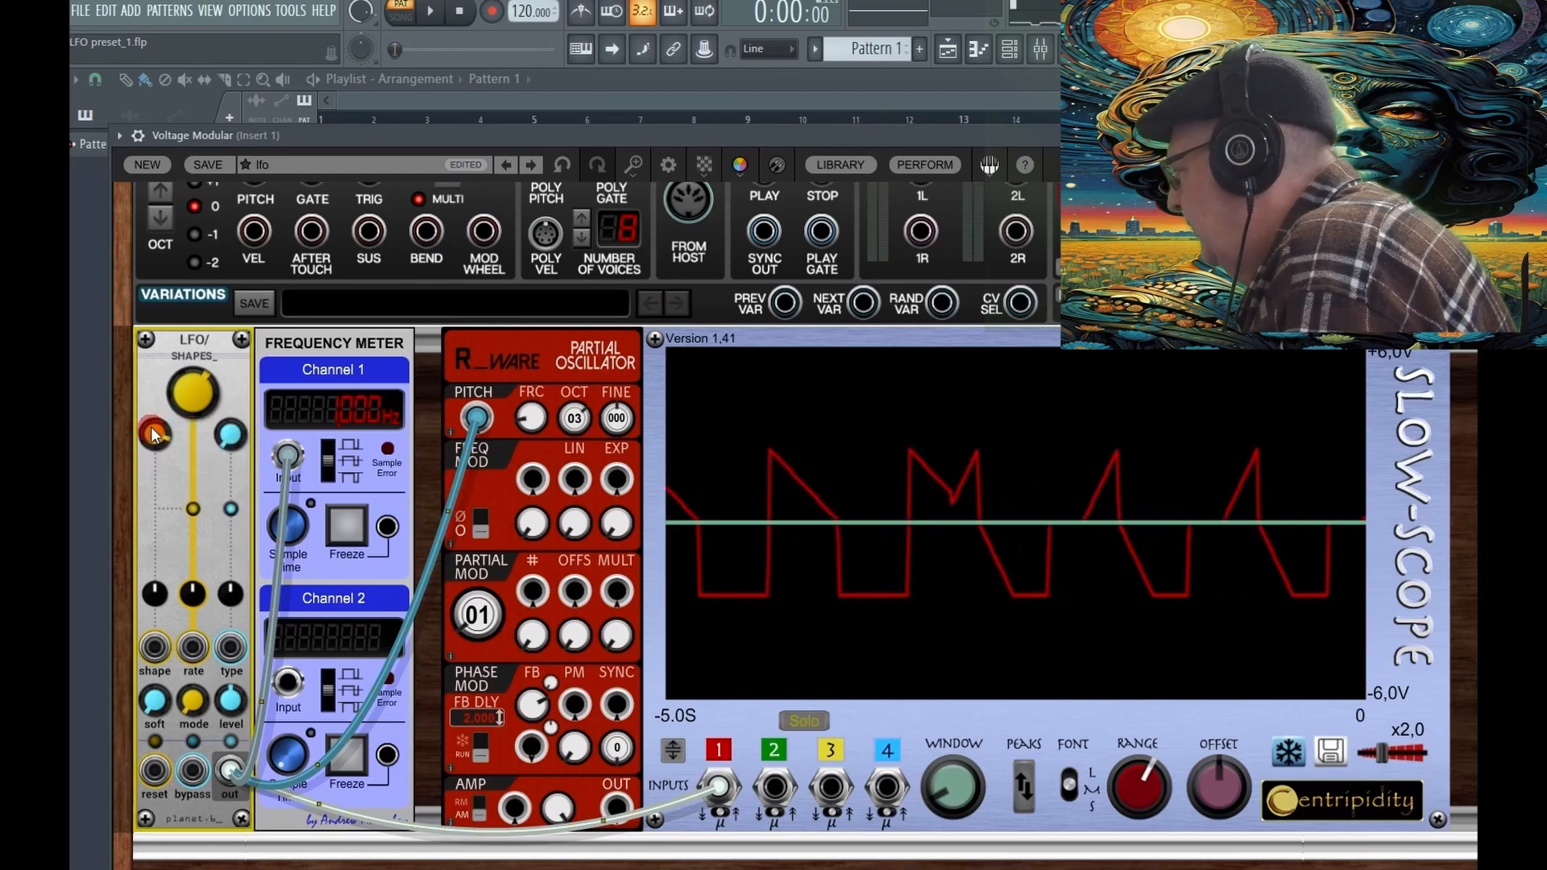
{"action": "left_click_drag", "start_coordinate": [148, 458], "coordinate": [149, 455]}
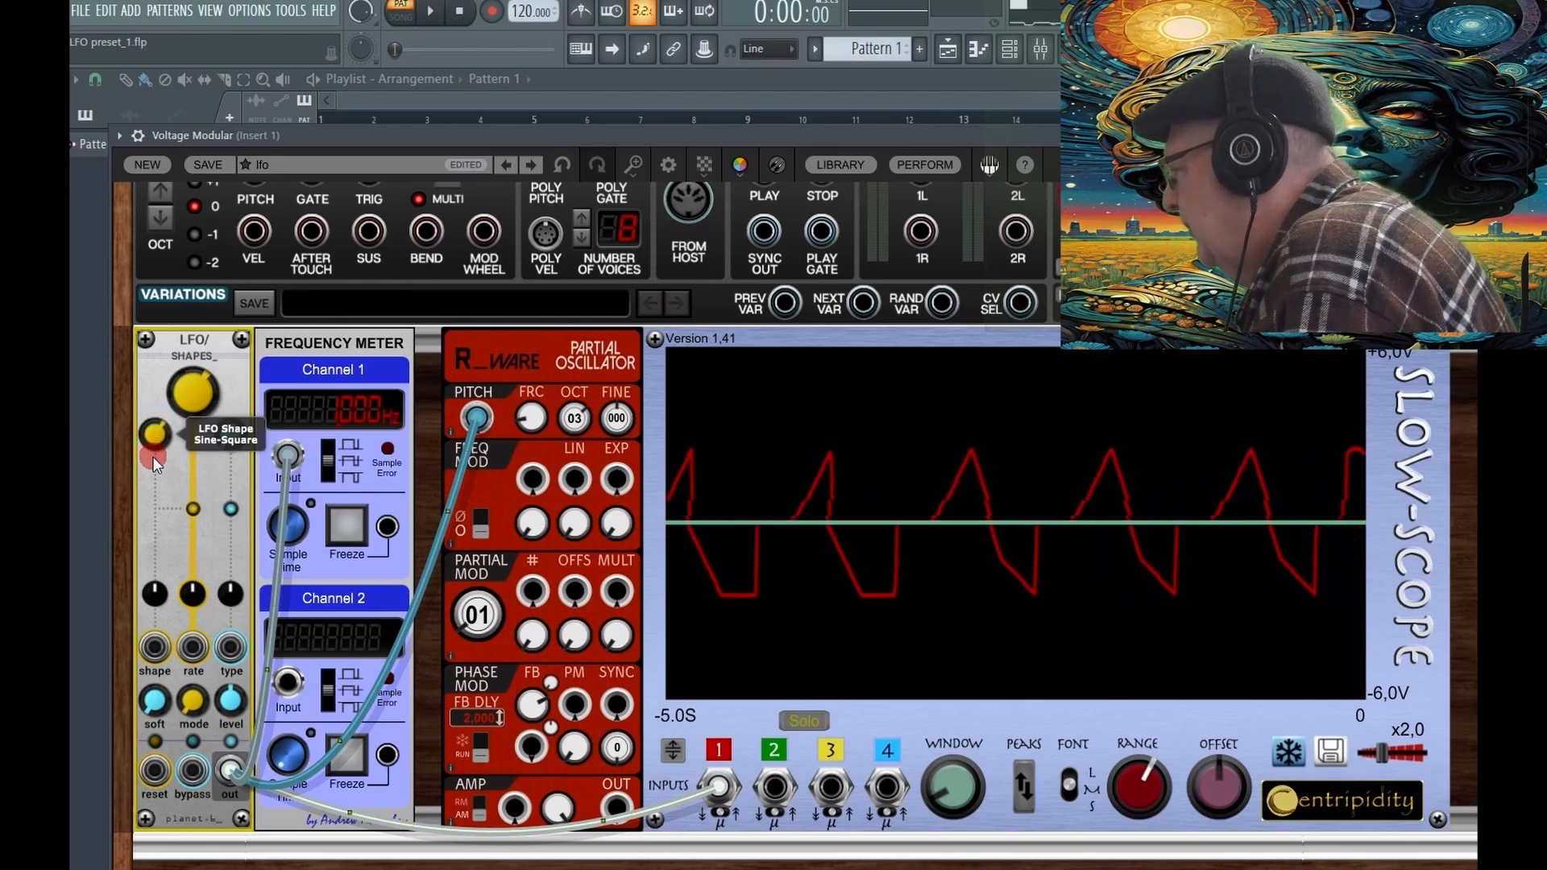
{"action": "left_click_drag", "start_coordinate": [153, 456], "coordinate": [154, 452]}
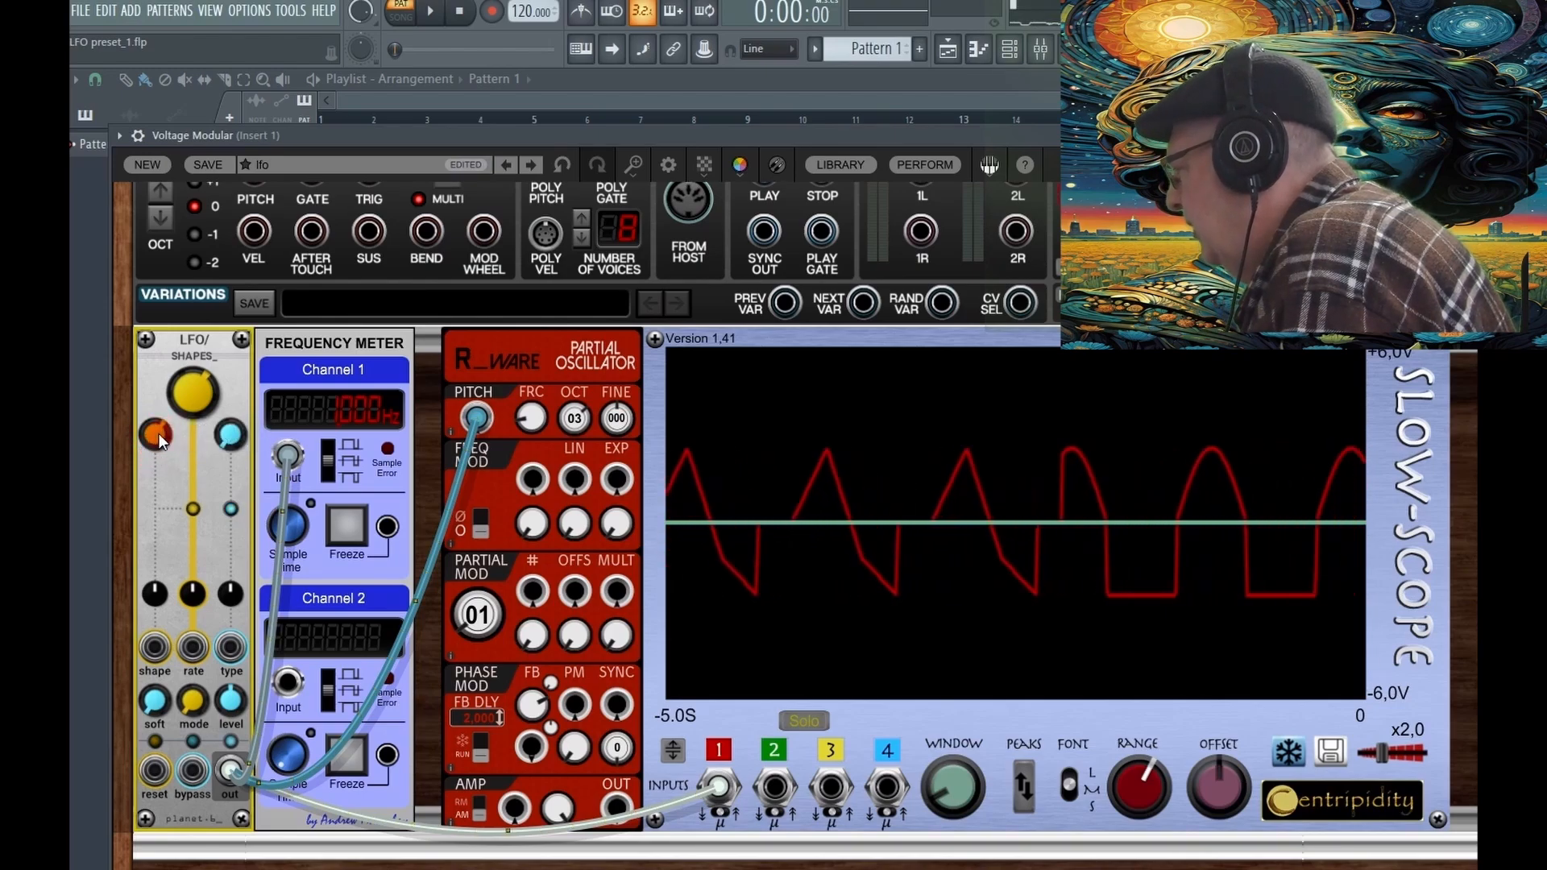
{"action": "left_click_drag", "start_coordinate": [153, 458], "coordinate": [157, 426]}
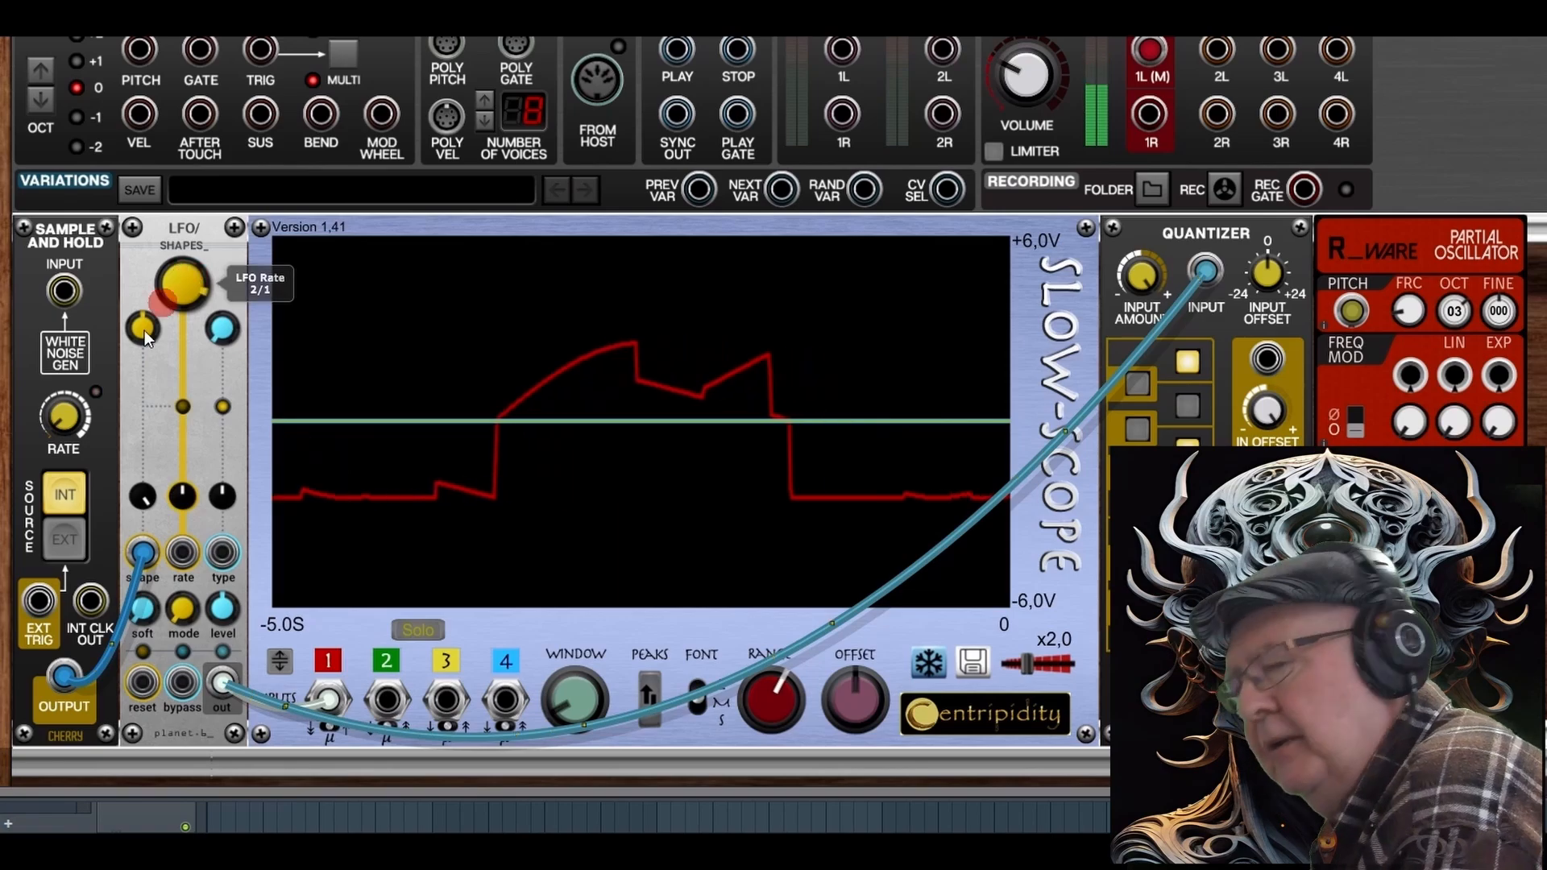
Step: Check the Sample and Hold modulation feeding the LFO's shape input, and adjust the Partial Oscillator's Fractalize amount
{"action": "mouse_move", "coordinate": [145, 324]}
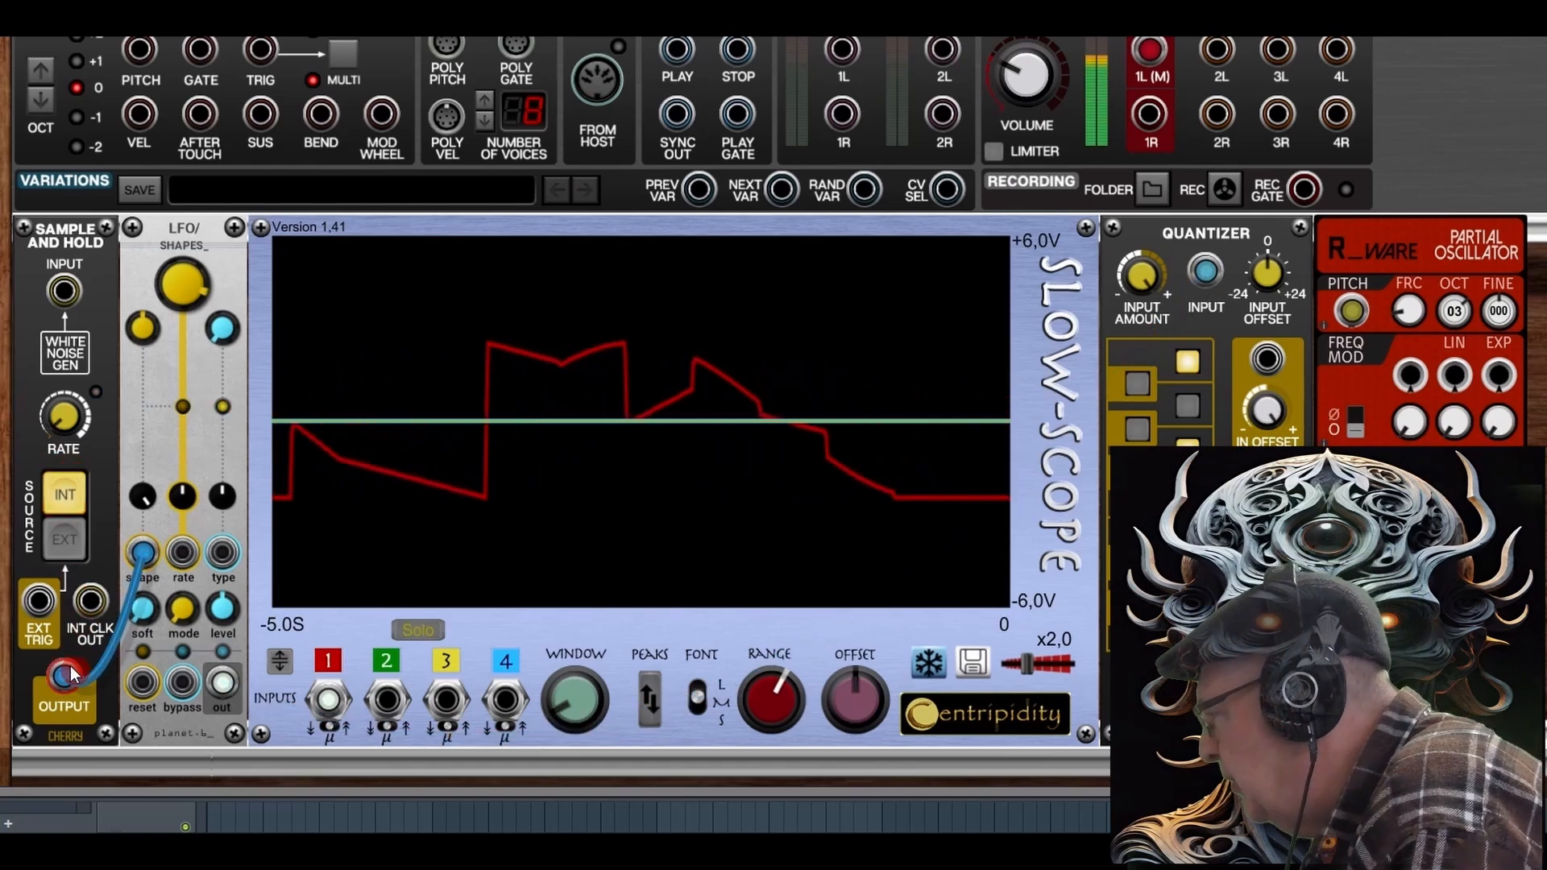
{"action": "mouse_move", "coordinate": [142, 556]}
{"action": "left_mouse_down"}
{"action": "mouse_move", "coordinate": [104, 538]}
{"action": "mouse_move", "coordinate": [117, 600]}
{"action": "mouse_move", "coordinate": [141, 556]}
{"action": "left_mouse_up"}
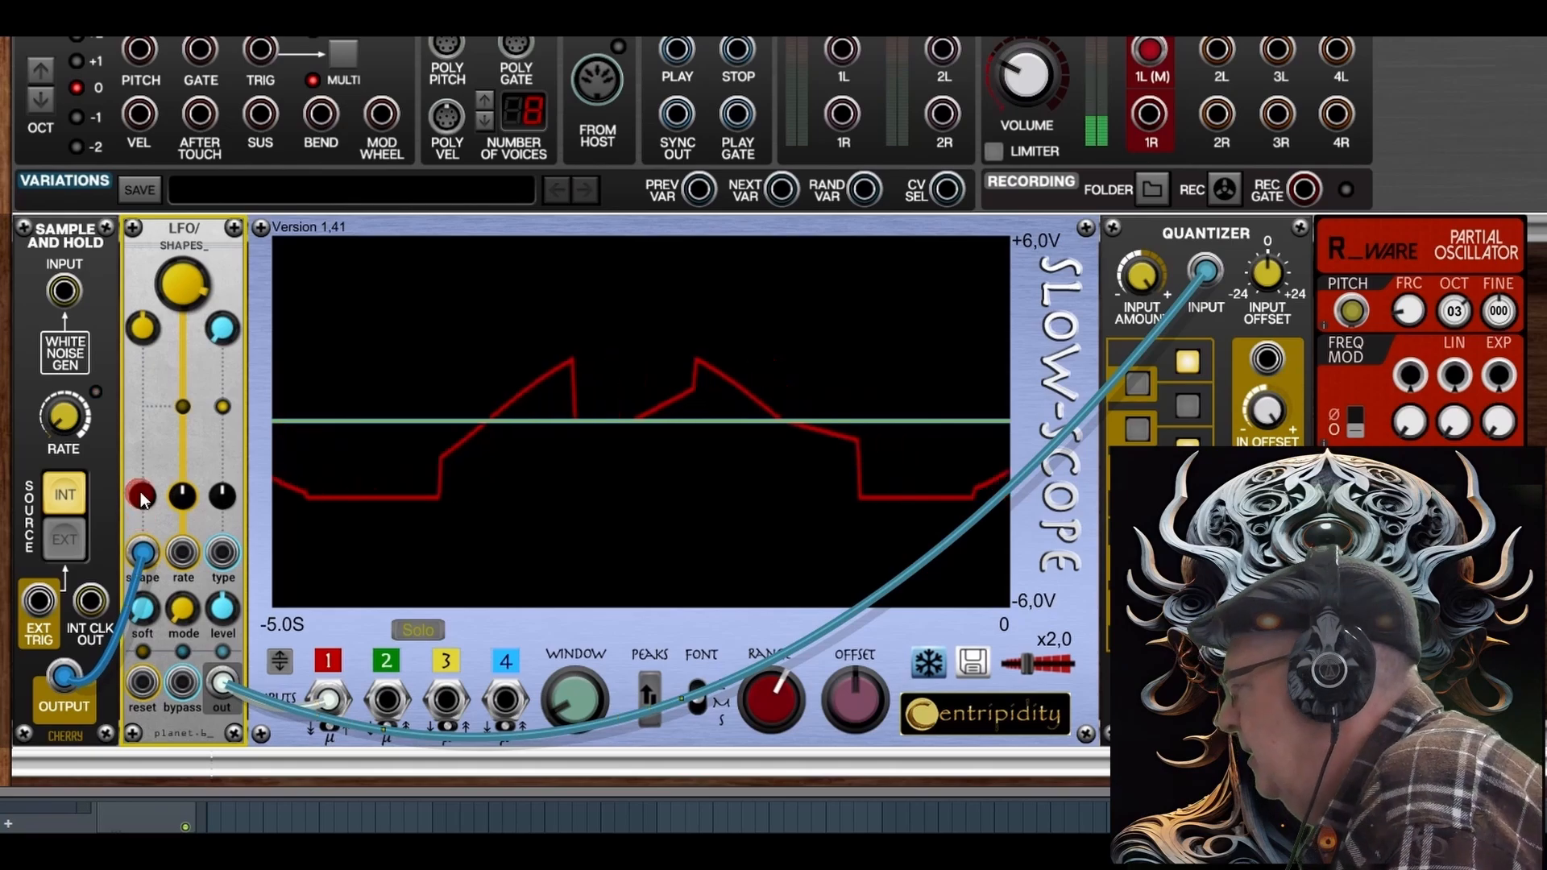
{"action": "mouse_move", "coordinate": [142, 493]}
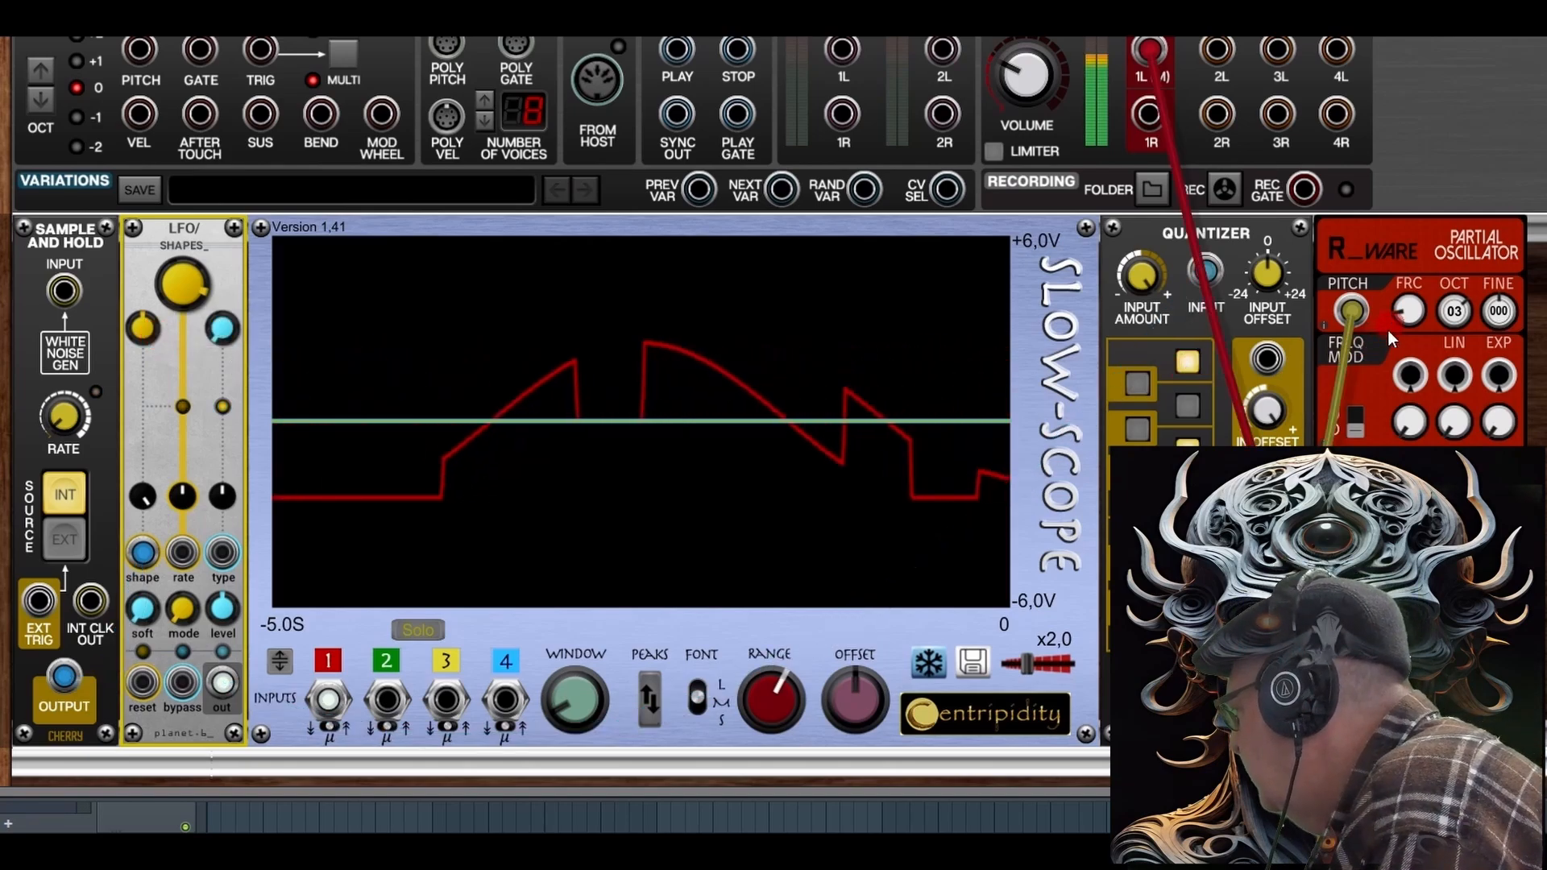
{"action": "mouse_move", "coordinate": [1413, 311]}
{"action": "mouse_move", "coordinate": [1407, 311]}
{"action": "left_mouse_down"}
{"action": "mouse_move", "coordinate": [1418, 186]}
{"action": "mouse_move", "coordinate": [1423, 316]}
{"action": "left_mouse_up"}
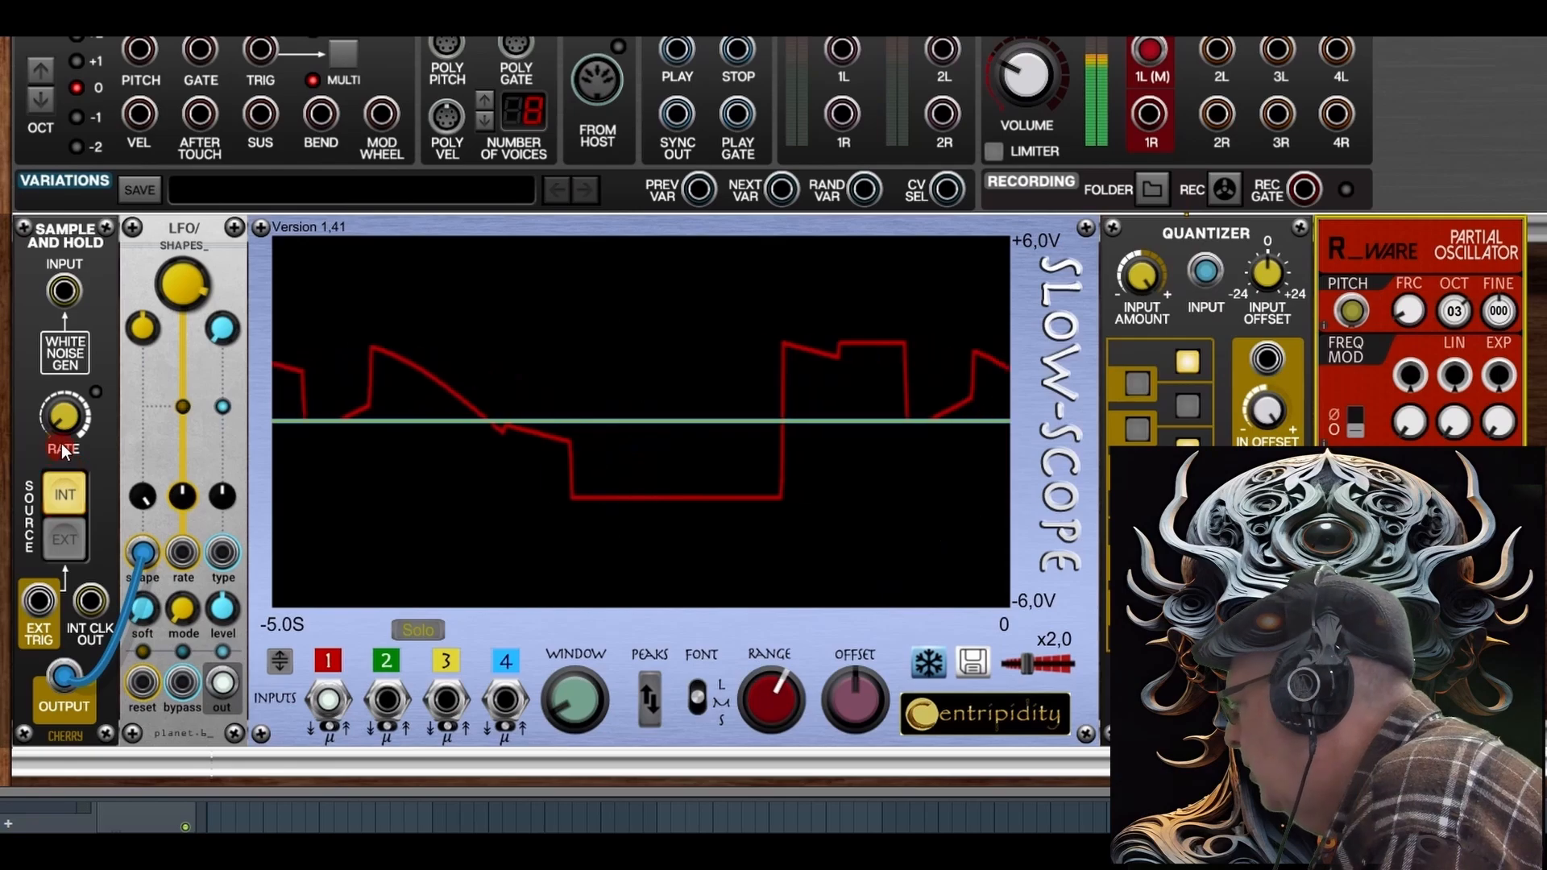
Step: Speed up the Sample and Hold rate with the oscillator's Fractalize at 3.14, then turn both settings back down
{"action": "left_click", "coordinate": [63, 415]}
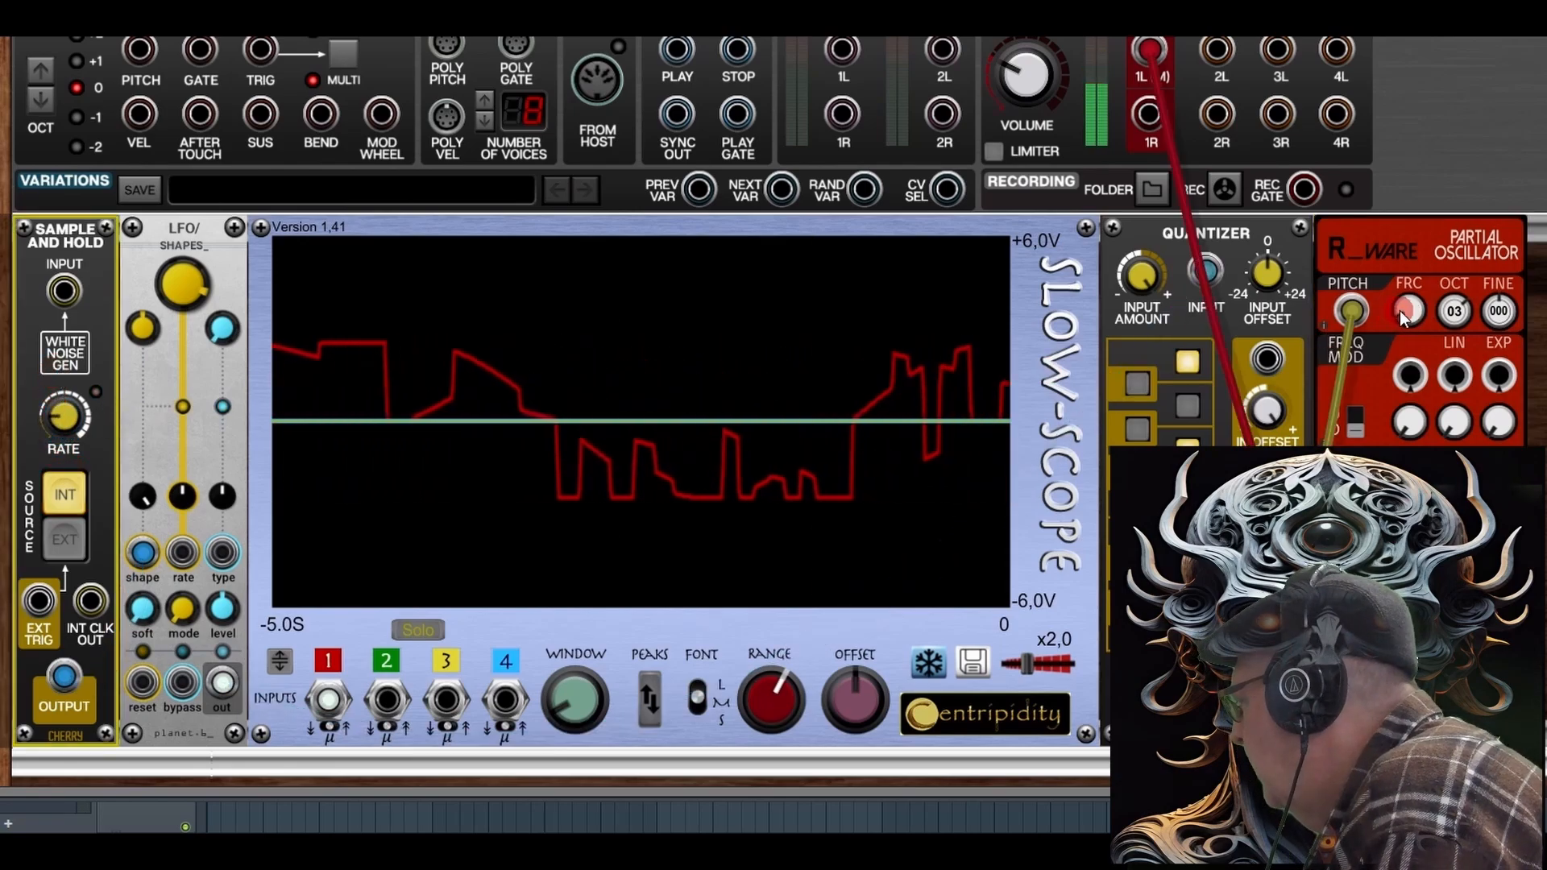
{"action": "left_click_drag", "start_coordinate": [1400, 311], "coordinate": [1401, 261]}
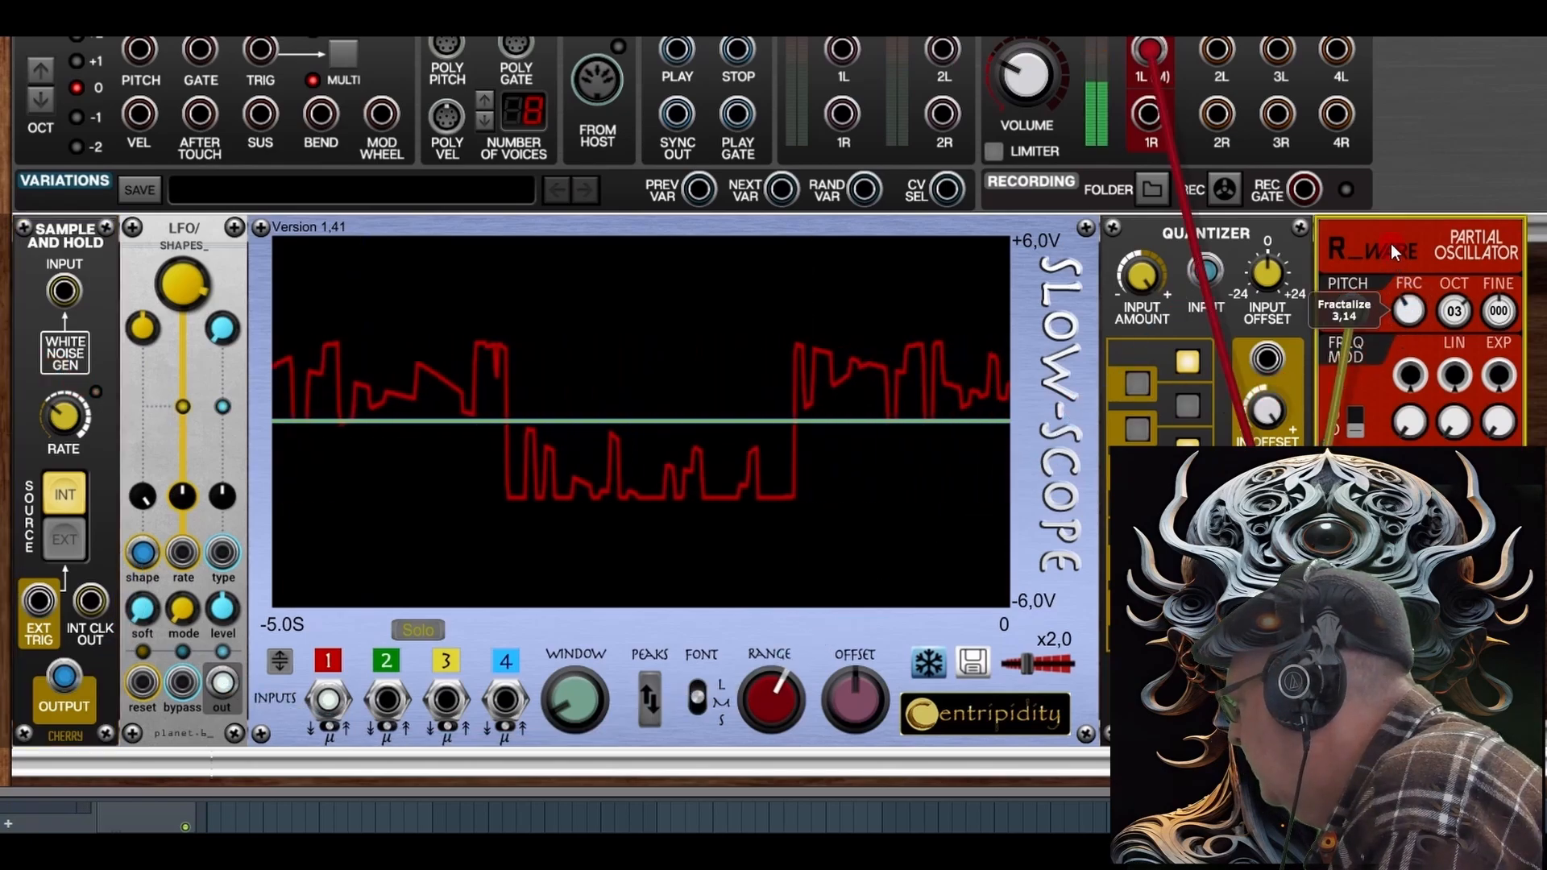
{"action": "left_click_drag", "start_coordinate": [61, 419], "coordinate": [94, 509]}
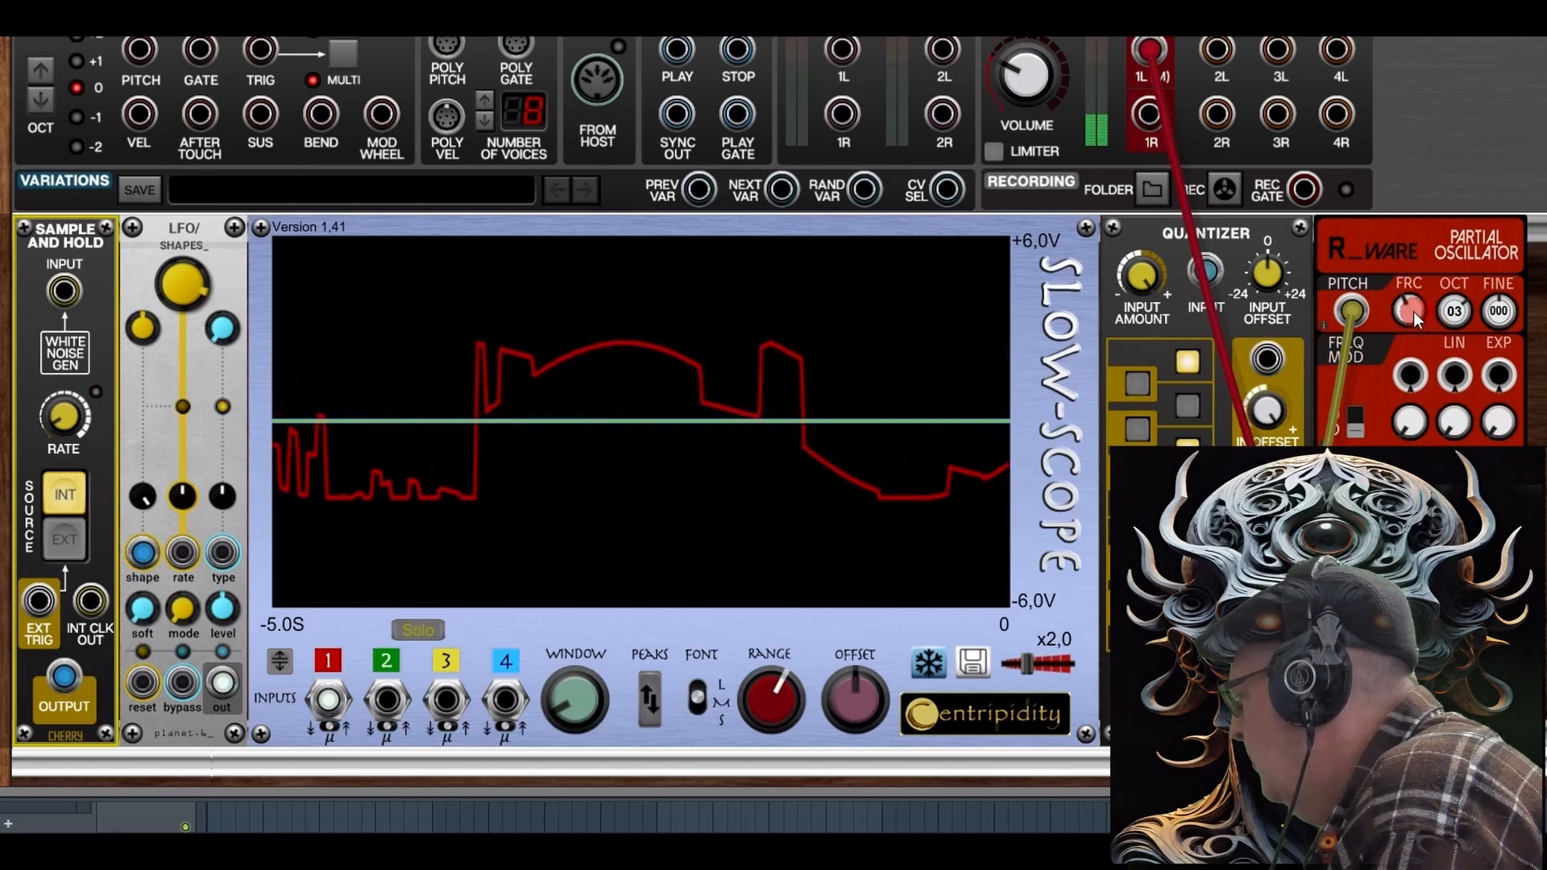
{"action": "left_click_drag", "start_coordinate": [1414, 311], "coordinate": [1399, 377]}
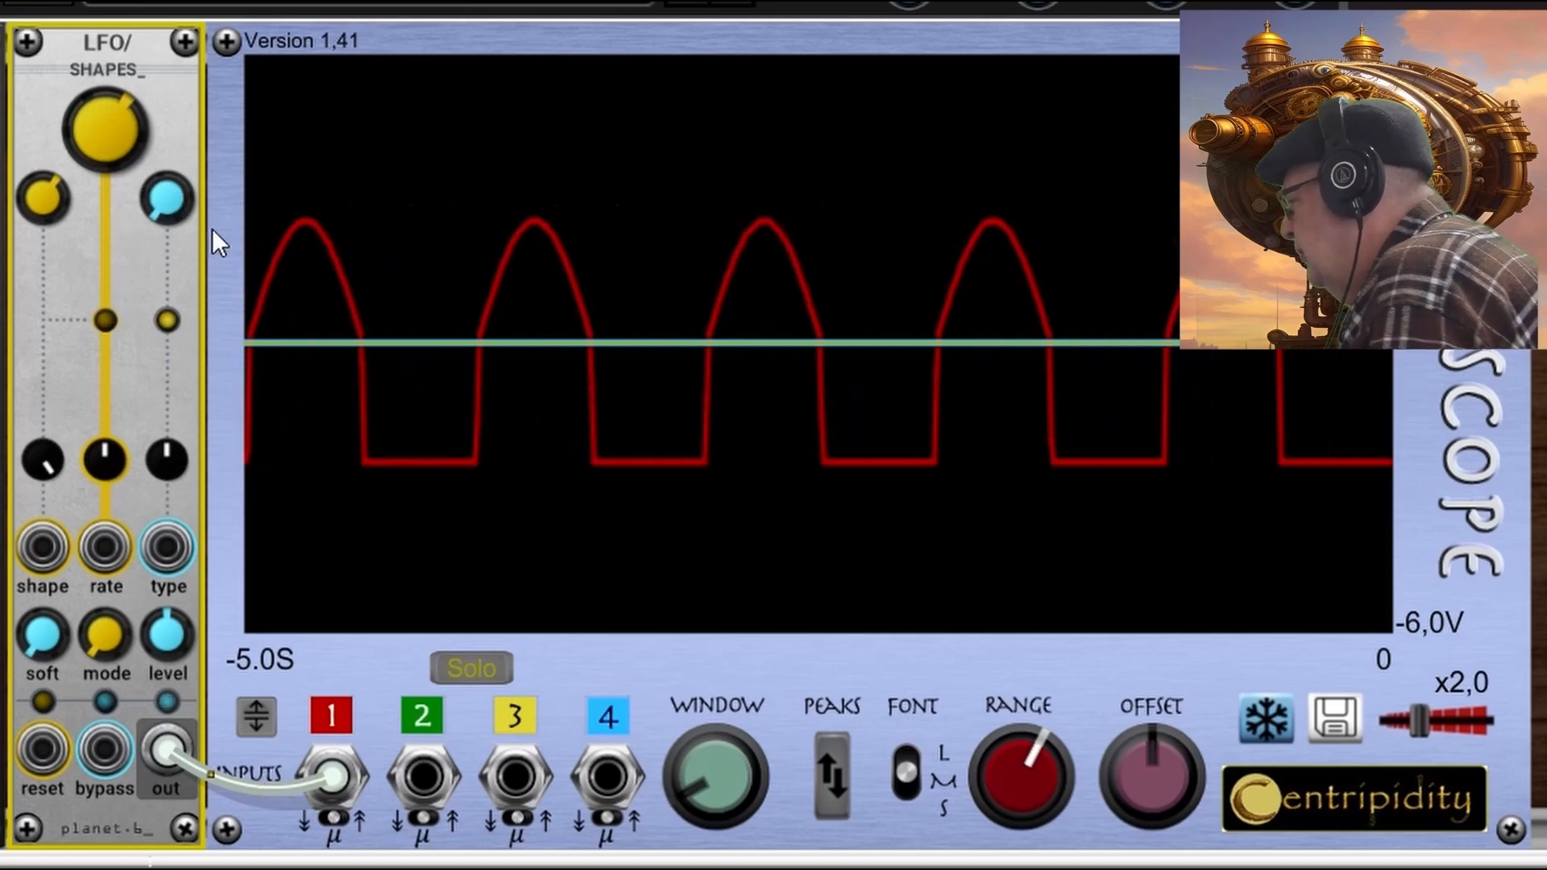
Step: Step the LFO's Output Mode through the inverted and positive-offset settings up to Offset -5V
{"action": "left_click_drag", "start_coordinate": [156, 198], "coordinate": [164, 217]}
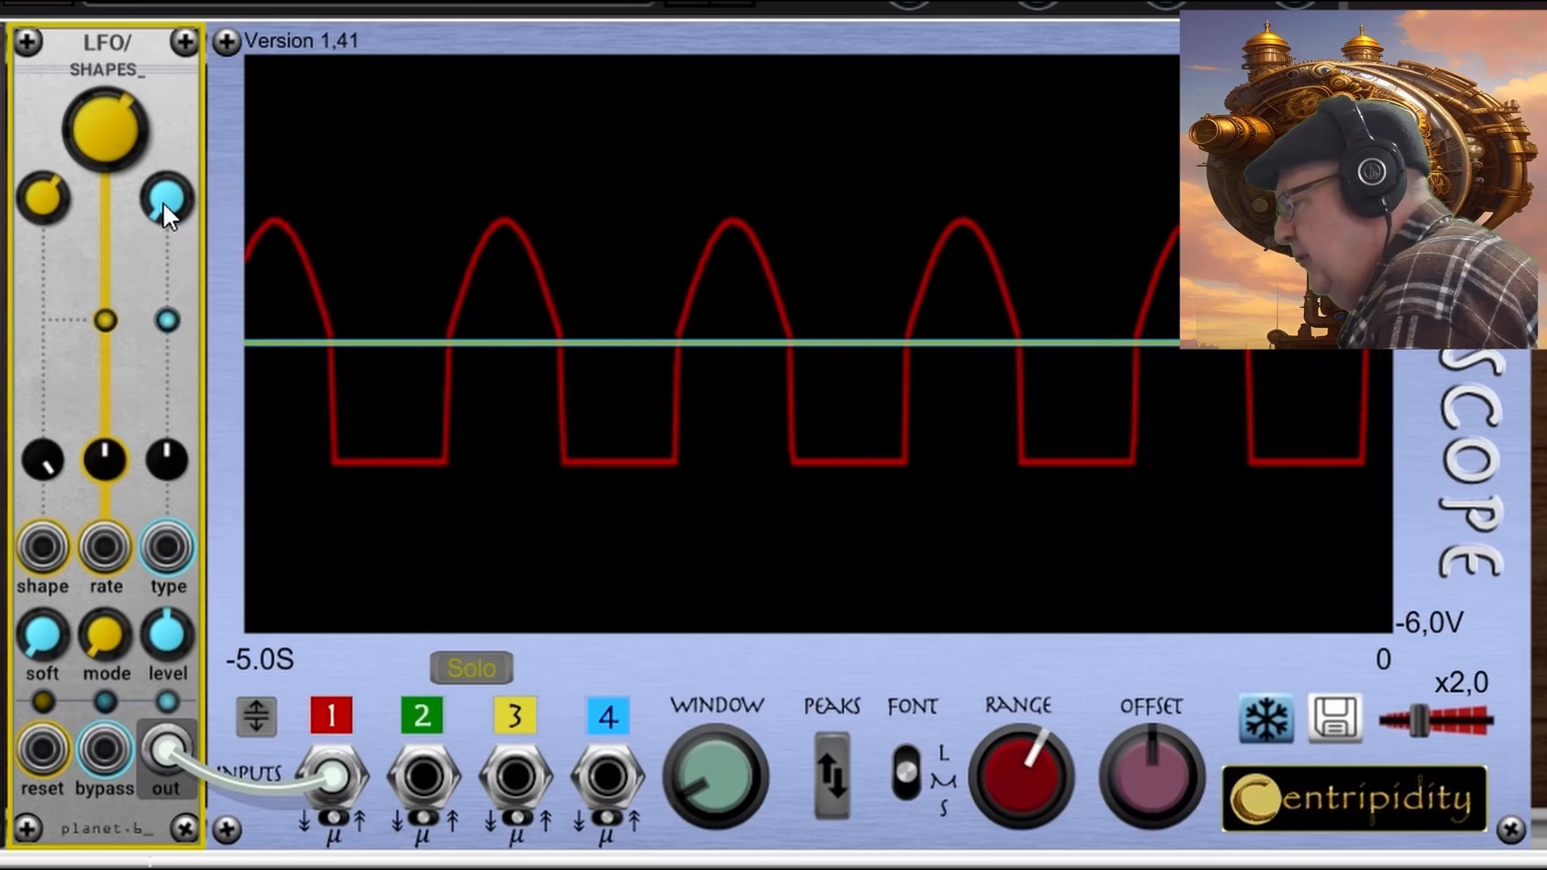
{"action": "left_click_drag", "start_coordinate": [163, 171], "coordinate": [163, 149]}
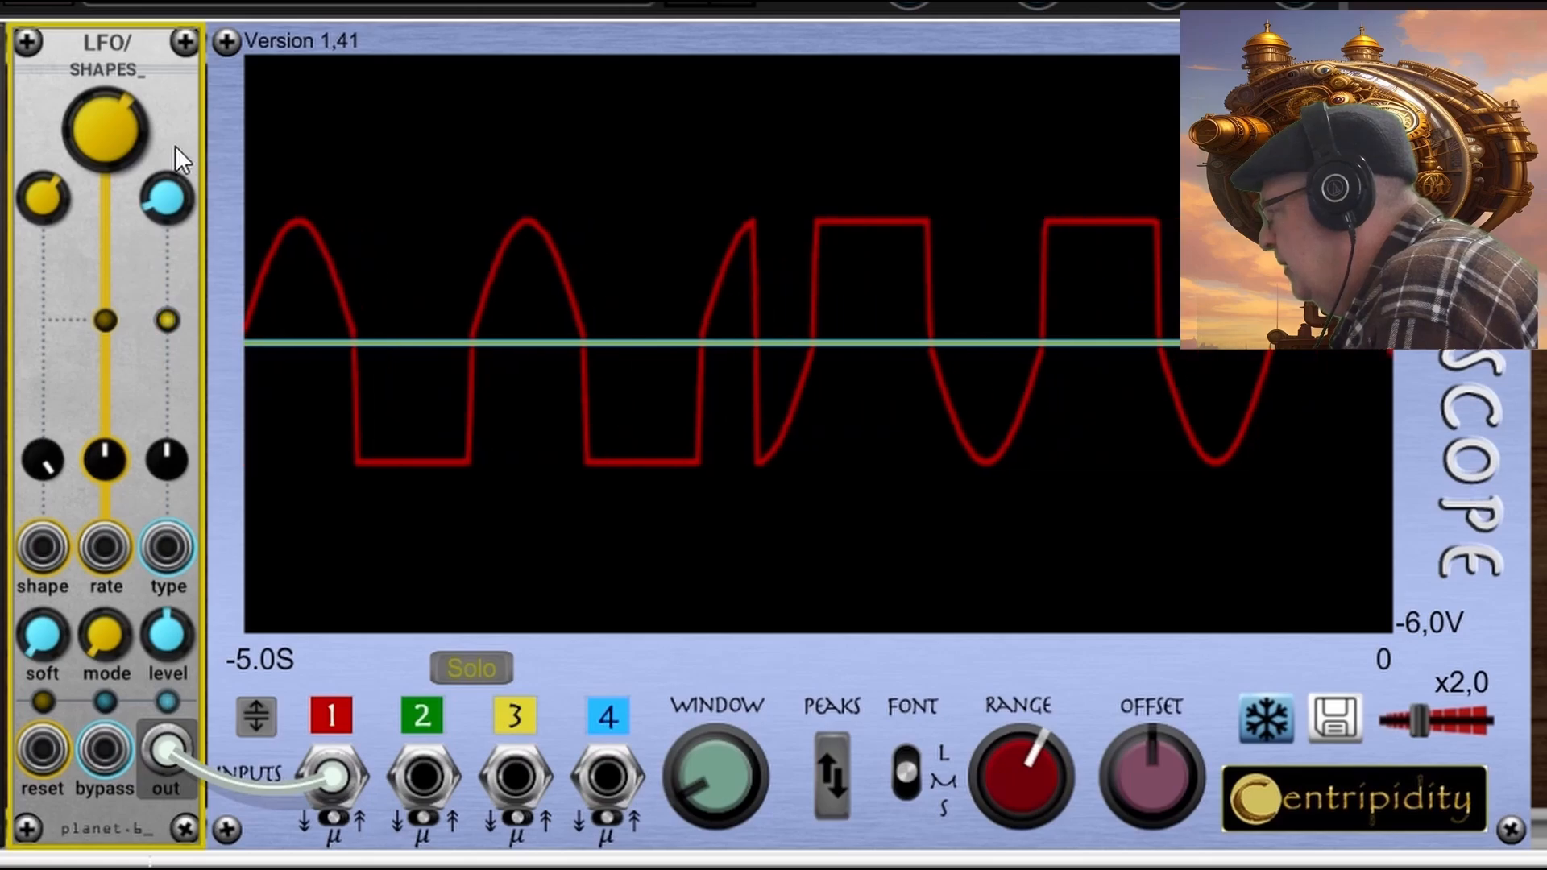
{"action": "left_click_drag", "start_coordinate": [158, 196], "coordinate": [158, 157]}
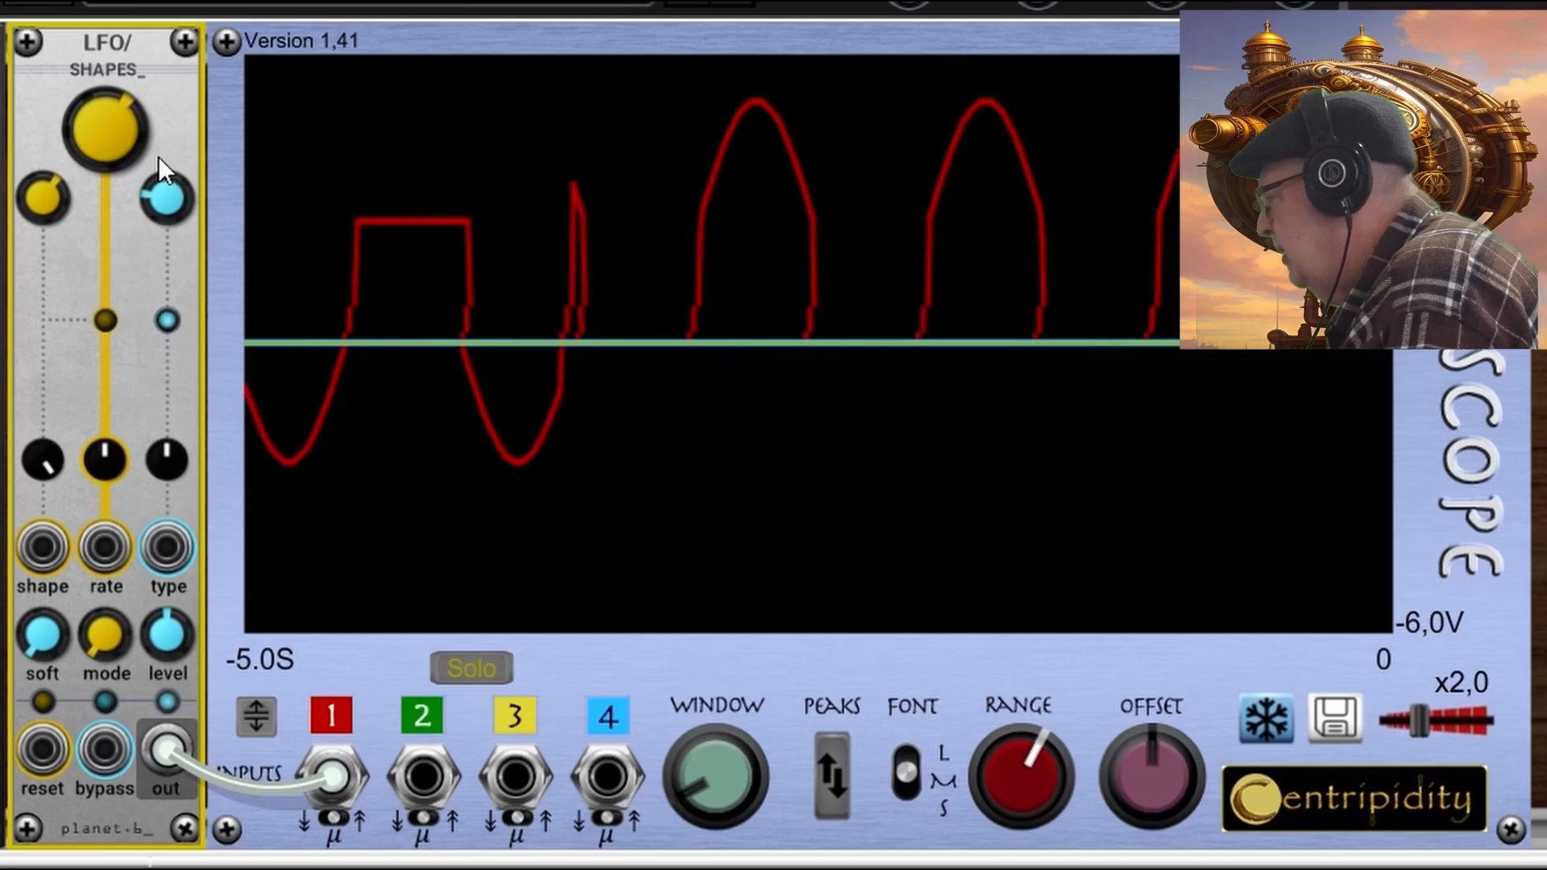
{"action": "left_click_drag", "start_coordinate": [167, 200], "coordinate": [164, 152]}
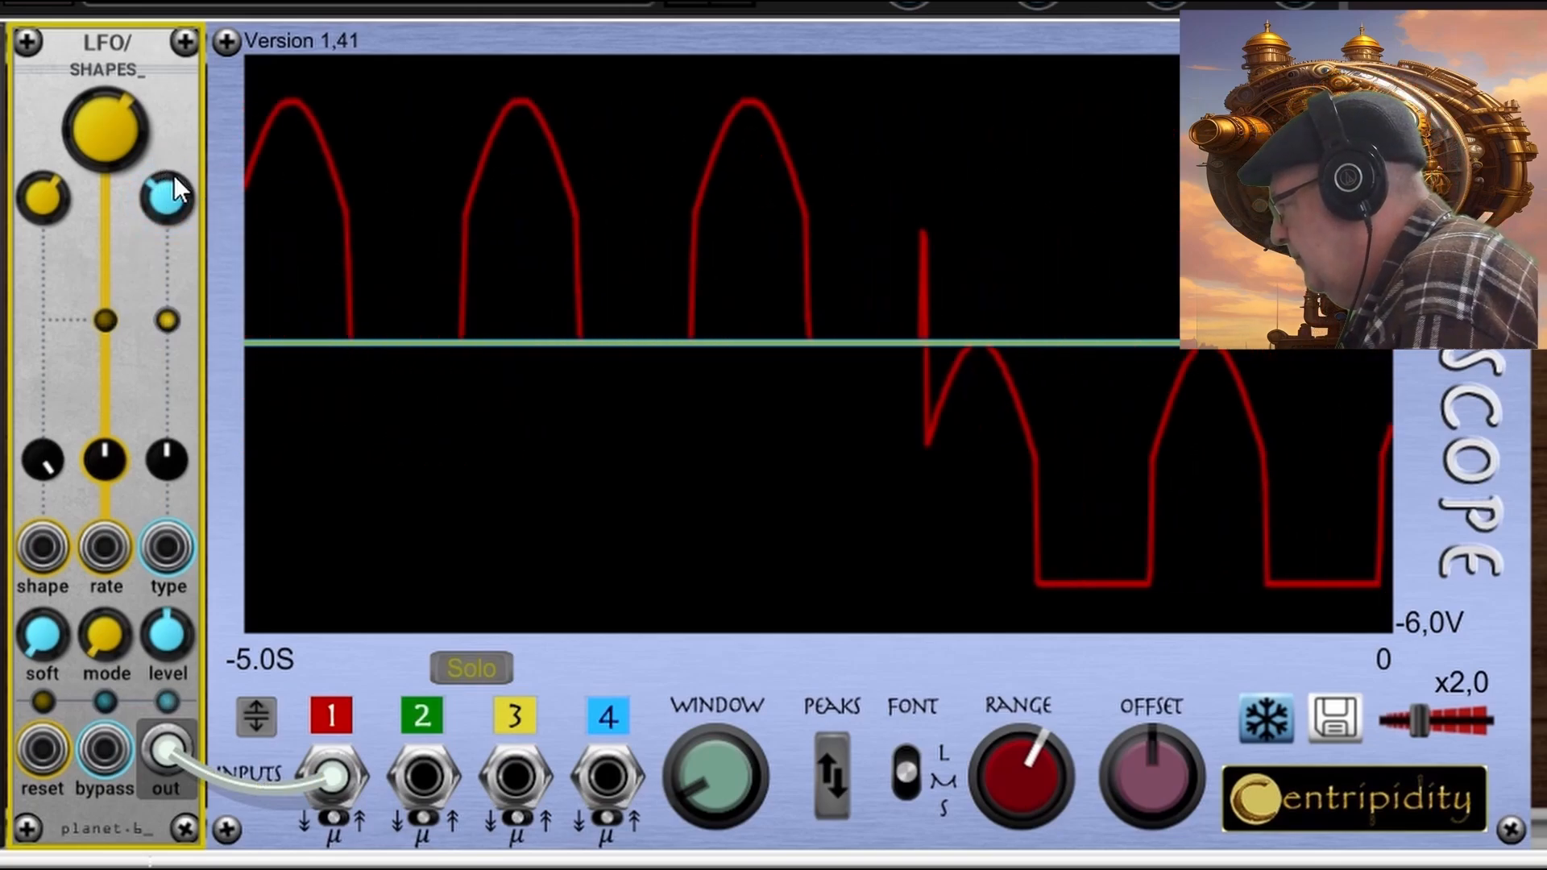
{"action": "mouse_move", "coordinate": [172, 174]}
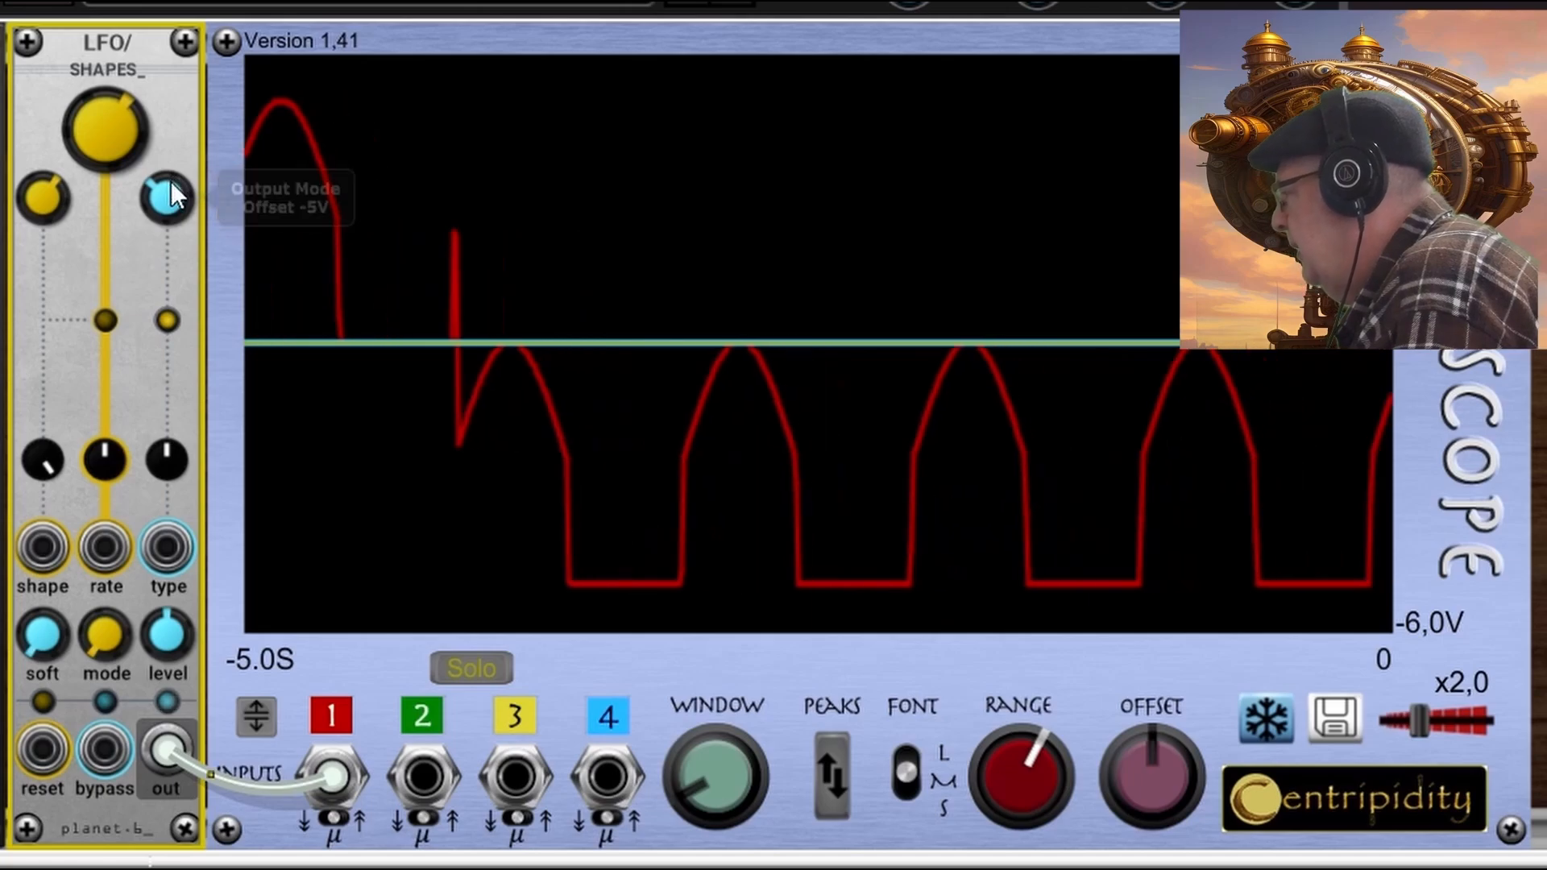
Step: Advance the LFO's Output Mode through the inverted offset and flipped settings to Flip-Bottom-Invert
{"action": "left_click_drag", "start_coordinate": [159, 173], "coordinate": [160, 163]}
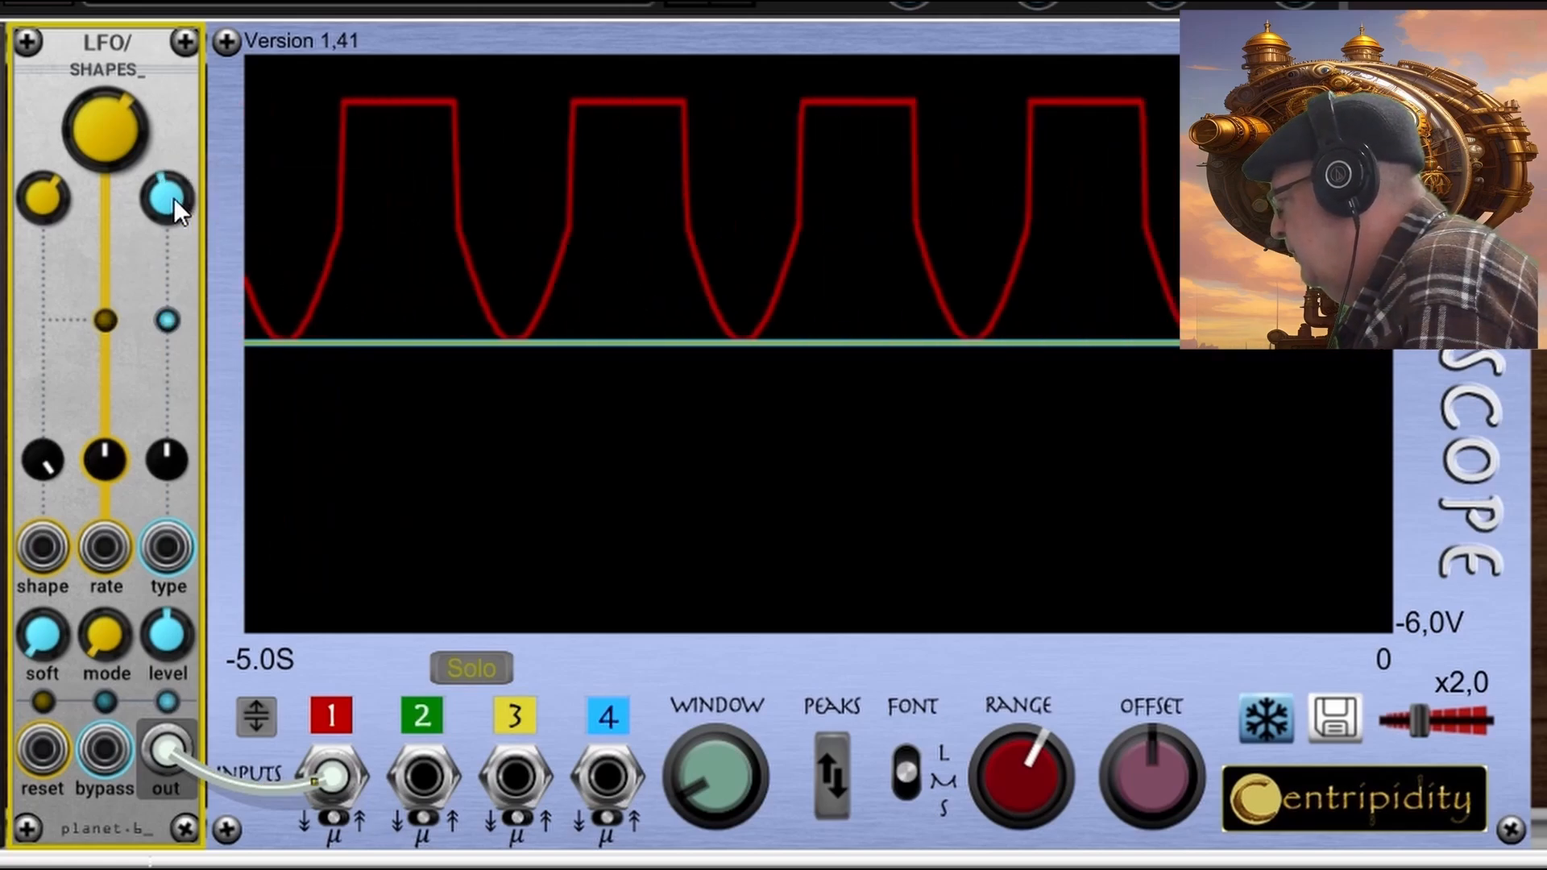
{"action": "left_click_drag", "start_coordinate": [169, 180], "coordinate": [171, 142]}
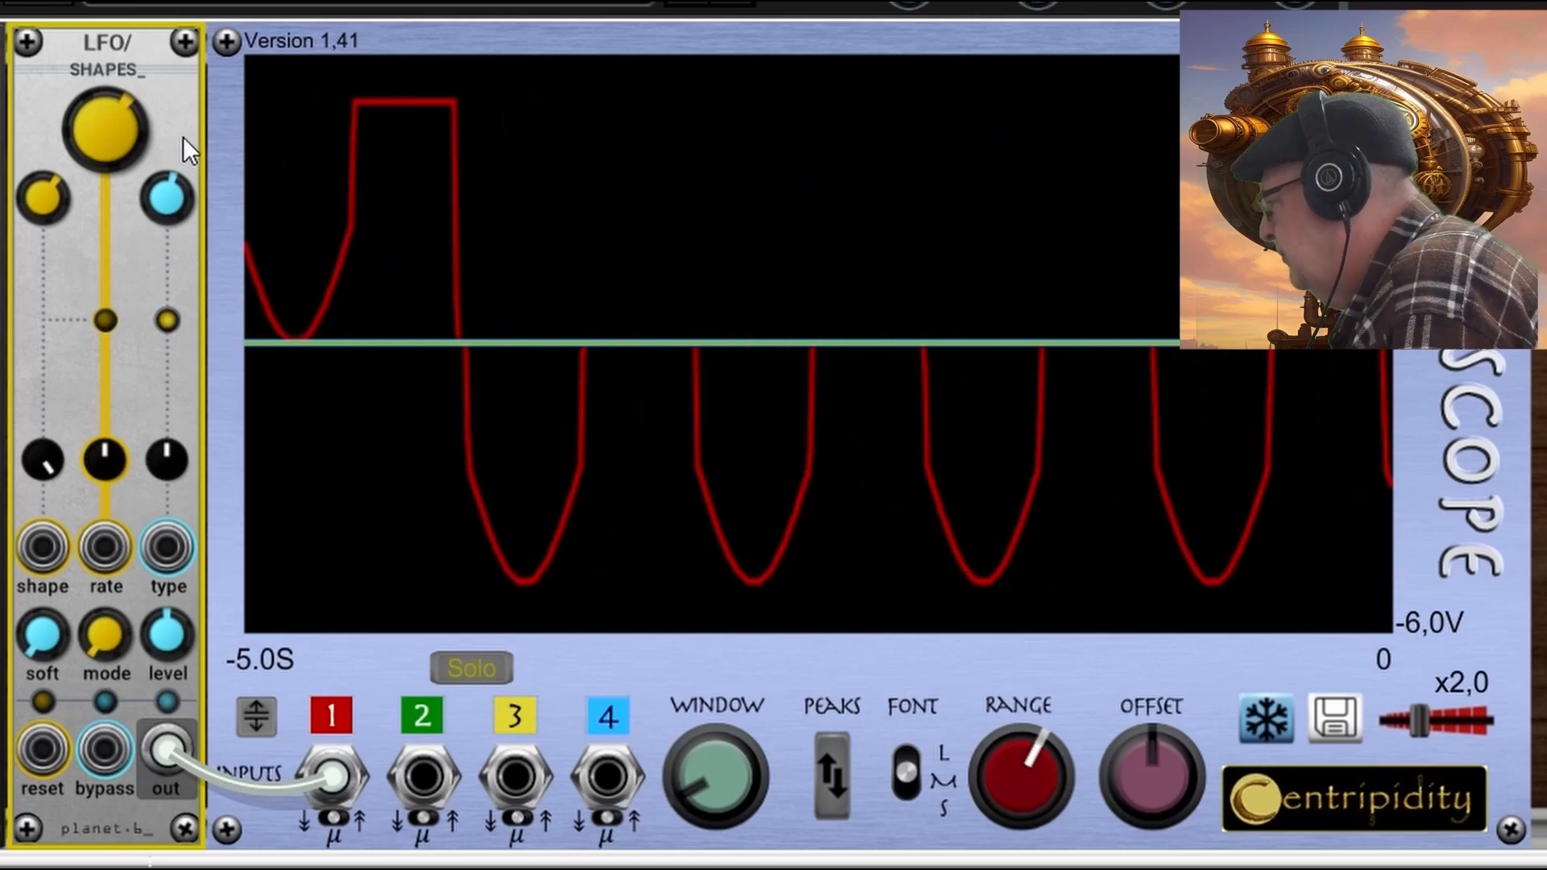
{"action": "left_click_drag", "start_coordinate": [162, 197], "coordinate": [164, 153]}
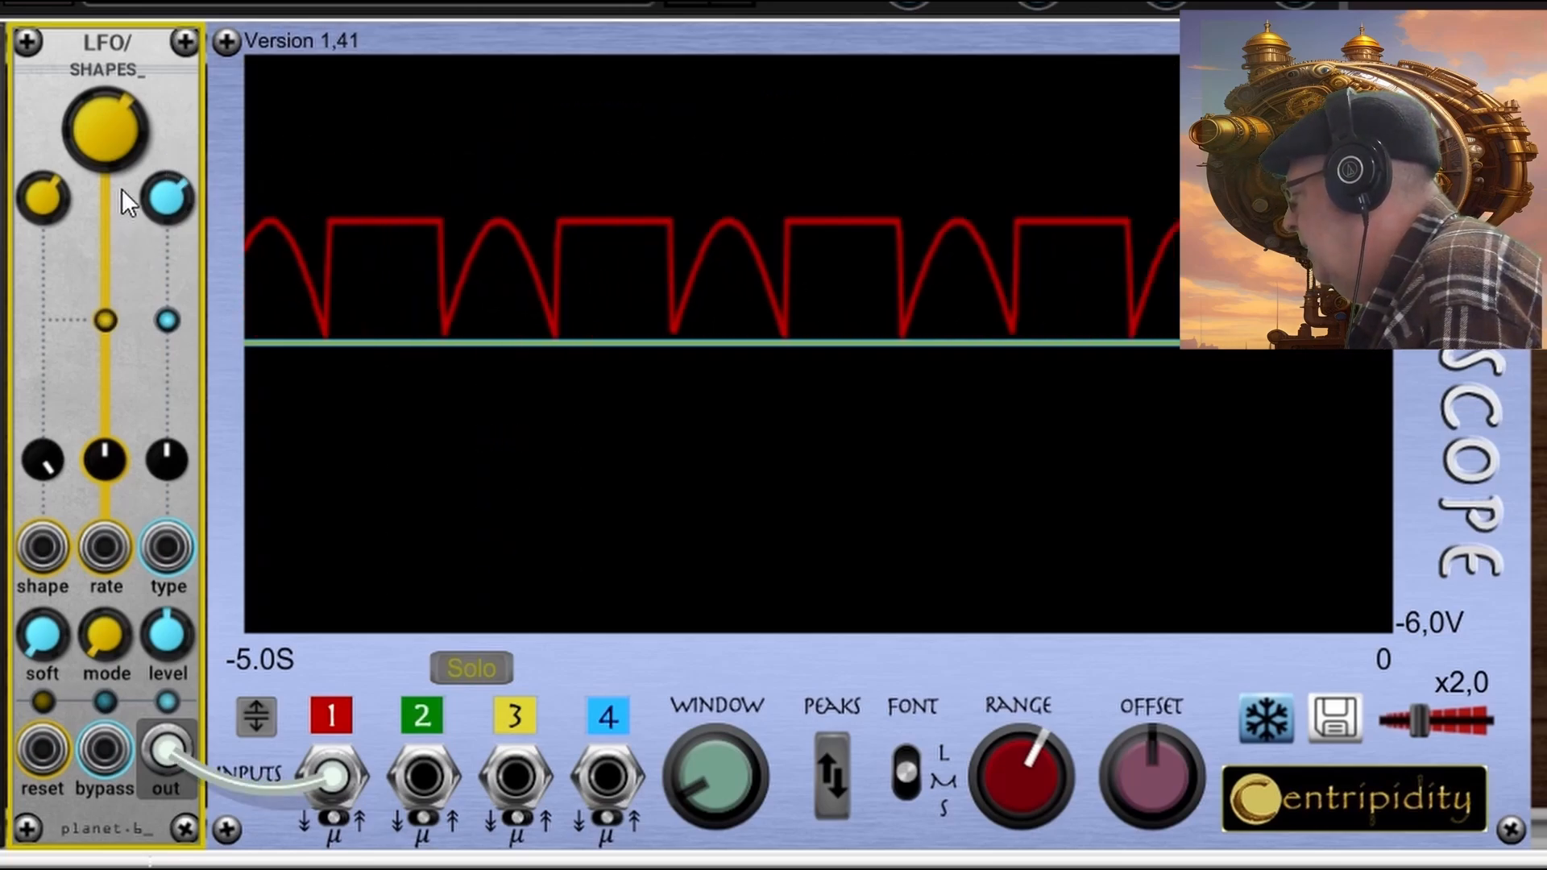
{"action": "left_click_drag", "start_coordinate": [148, 184], "coordinate": [158, 139]}
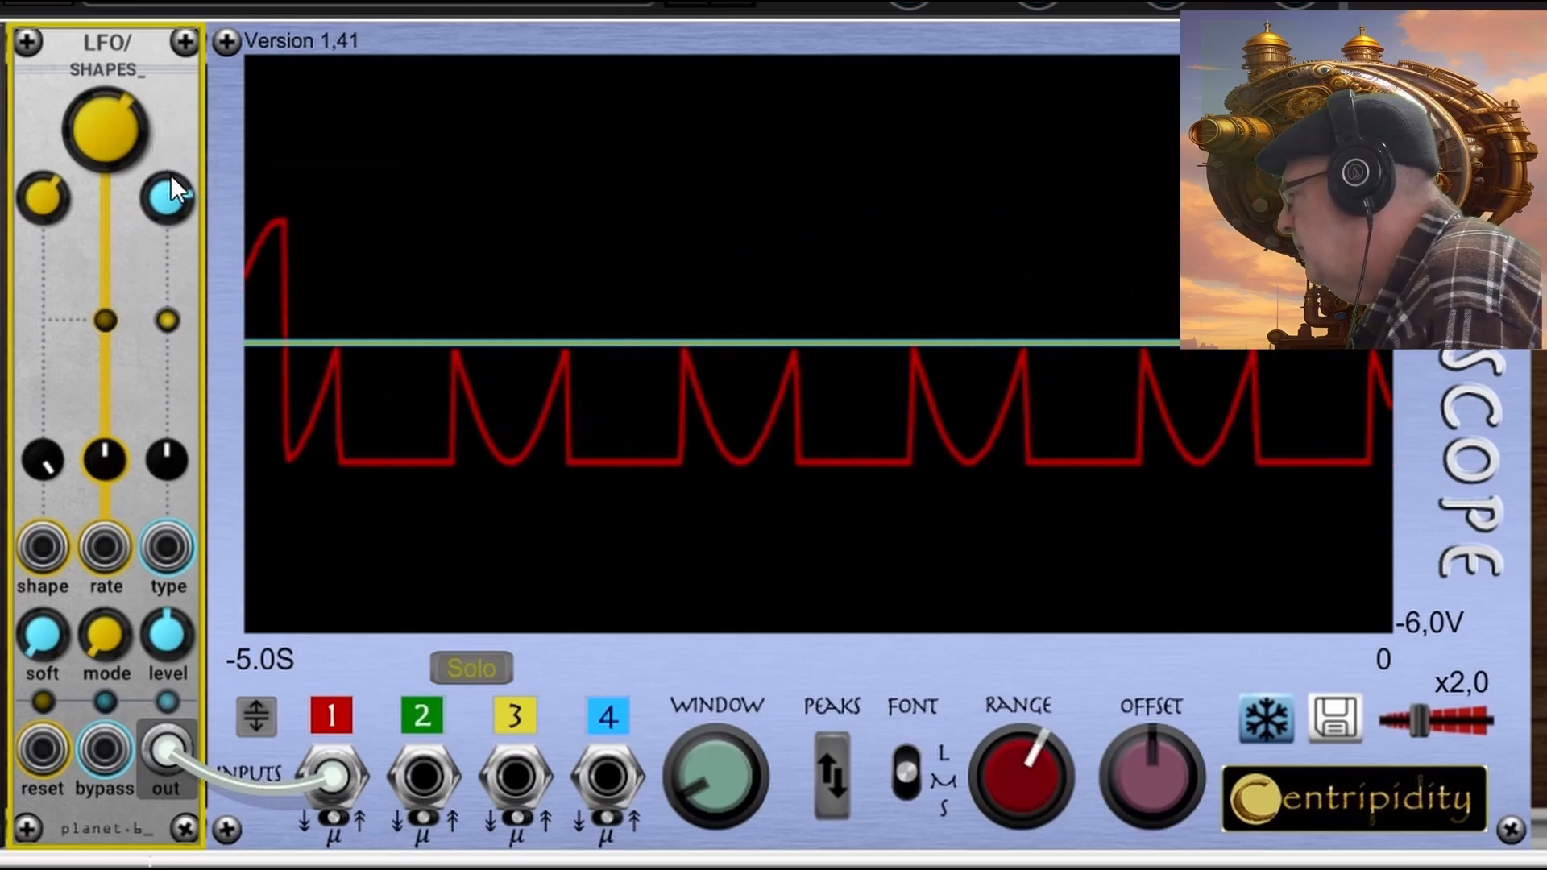
{"action": "mouse_move", "coordinate": [172, 178]}
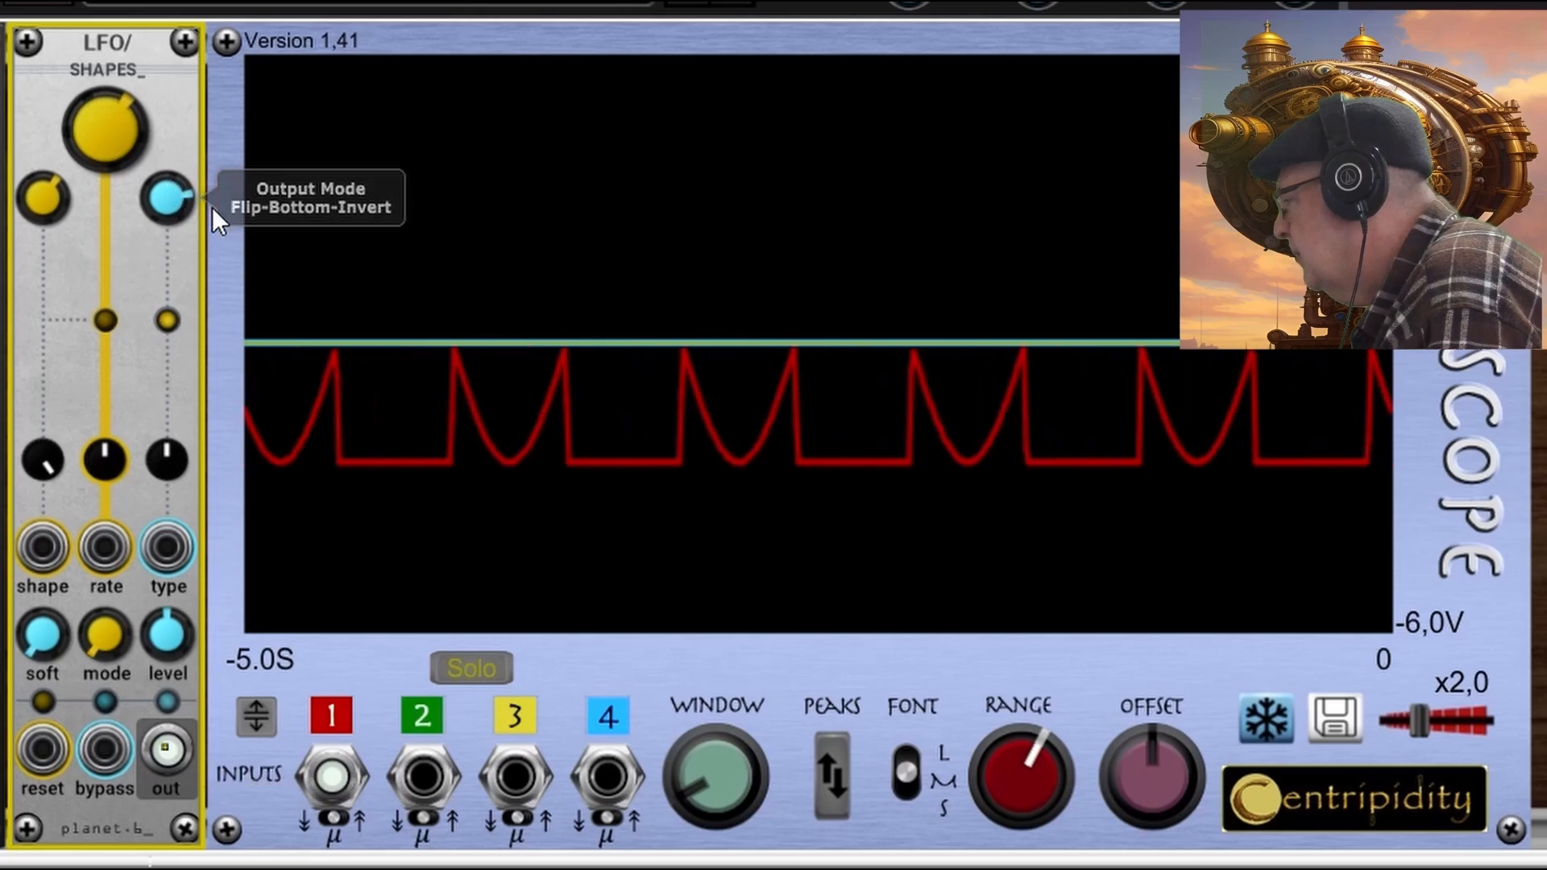
Step: Step the LFO's Output Mode through the positive-half-only and negative-half-only settings, then turn it back down
{"action": "left_click_drag", "start_coordinate": [166, 166], "coordinate": [173, 153]}
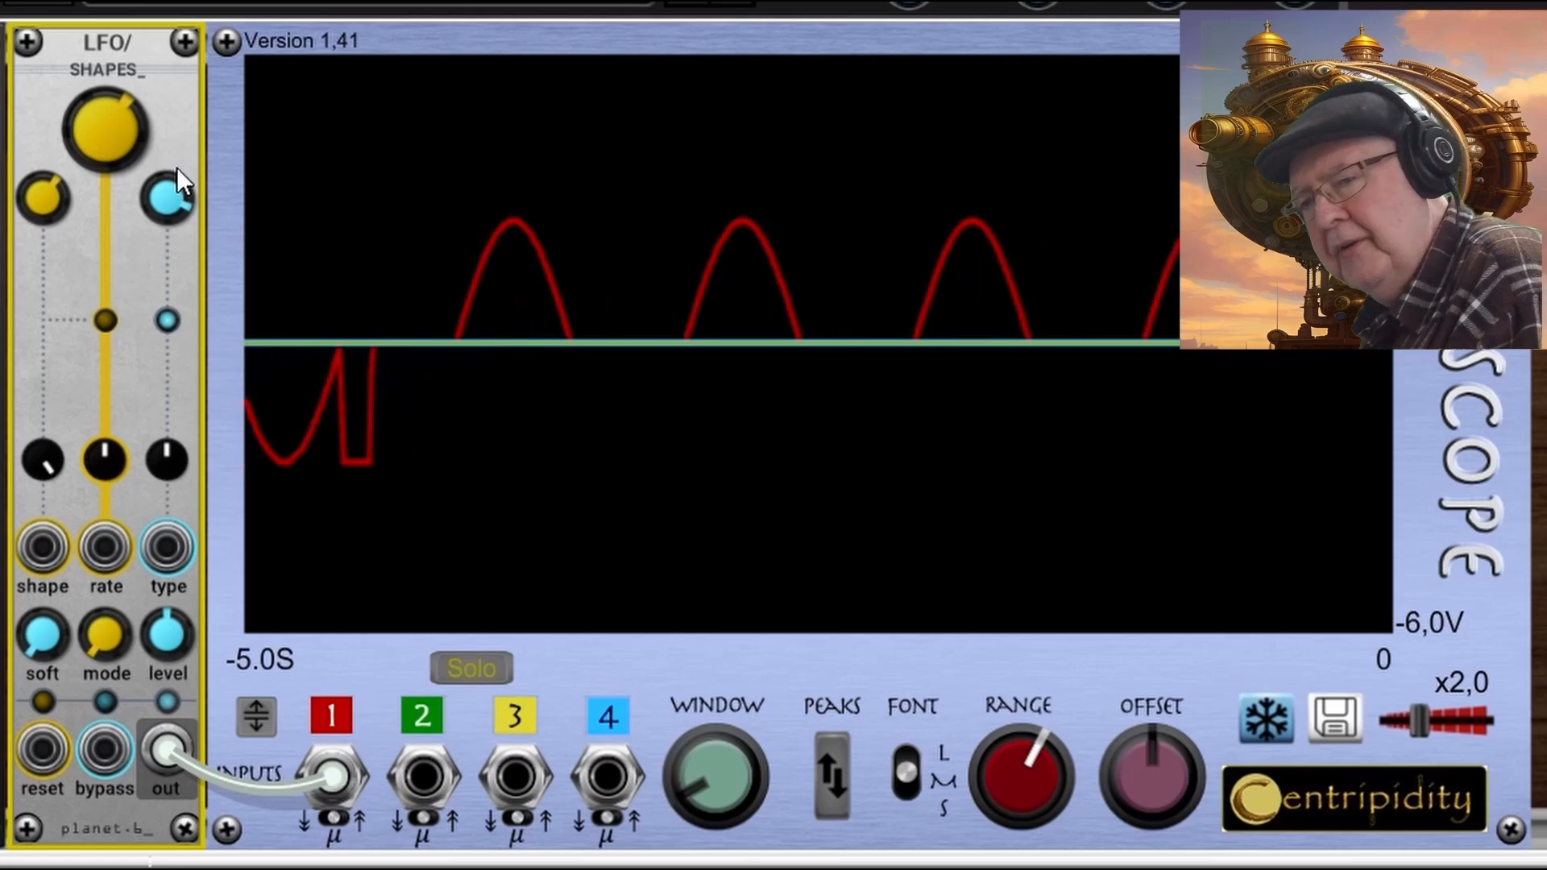
{"action": "mouse_move", "coordinate": [177, 168]}
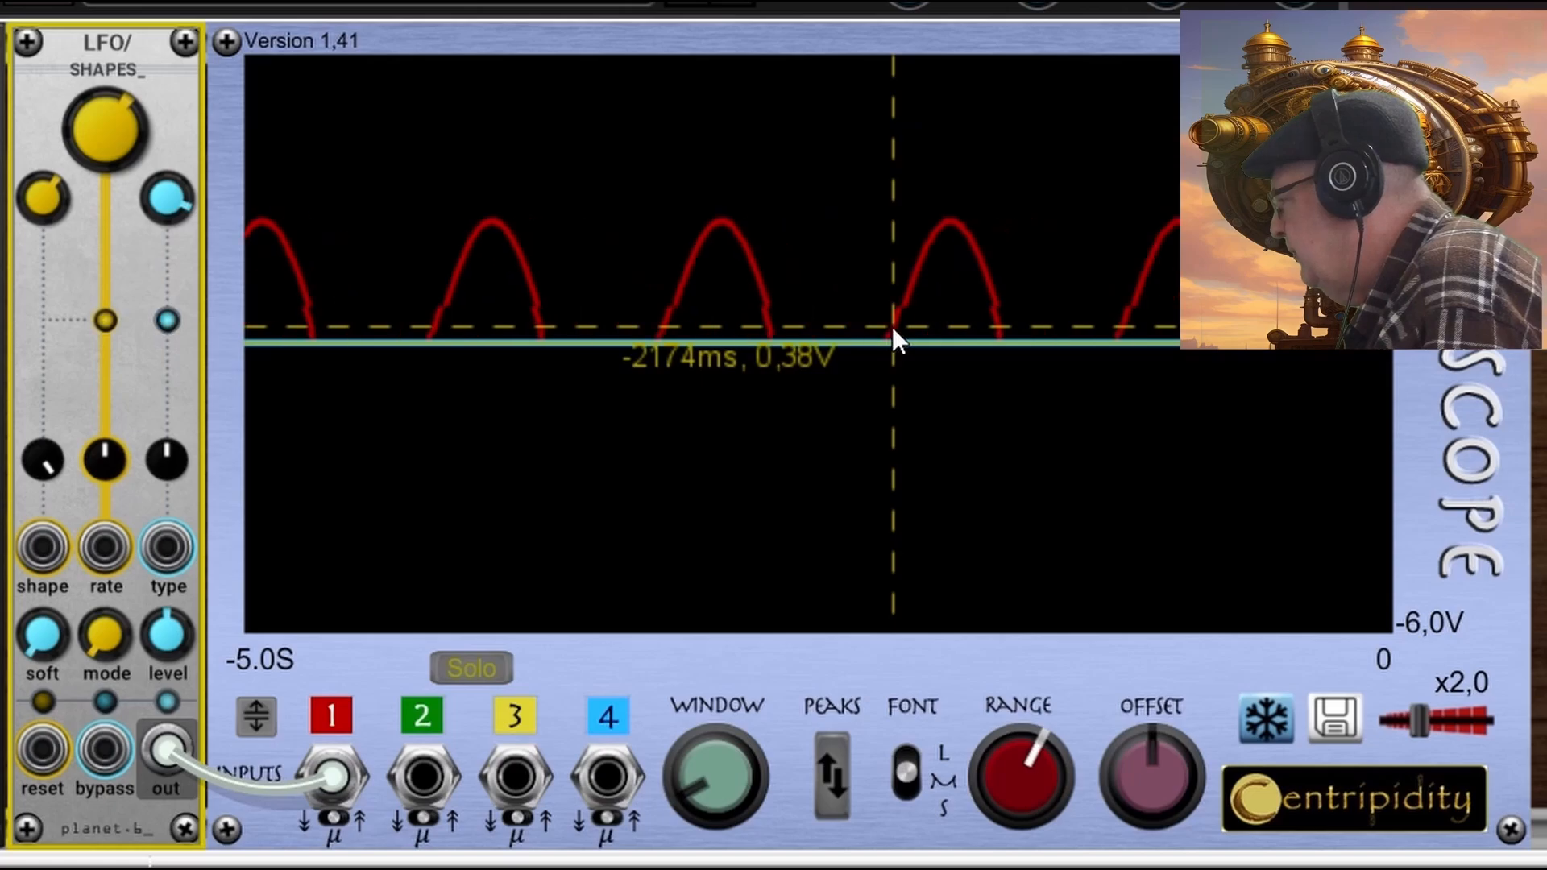
{"action": "left_click_drag", "start_coordinate": [161, 200], "coordinate": [193, 155]}
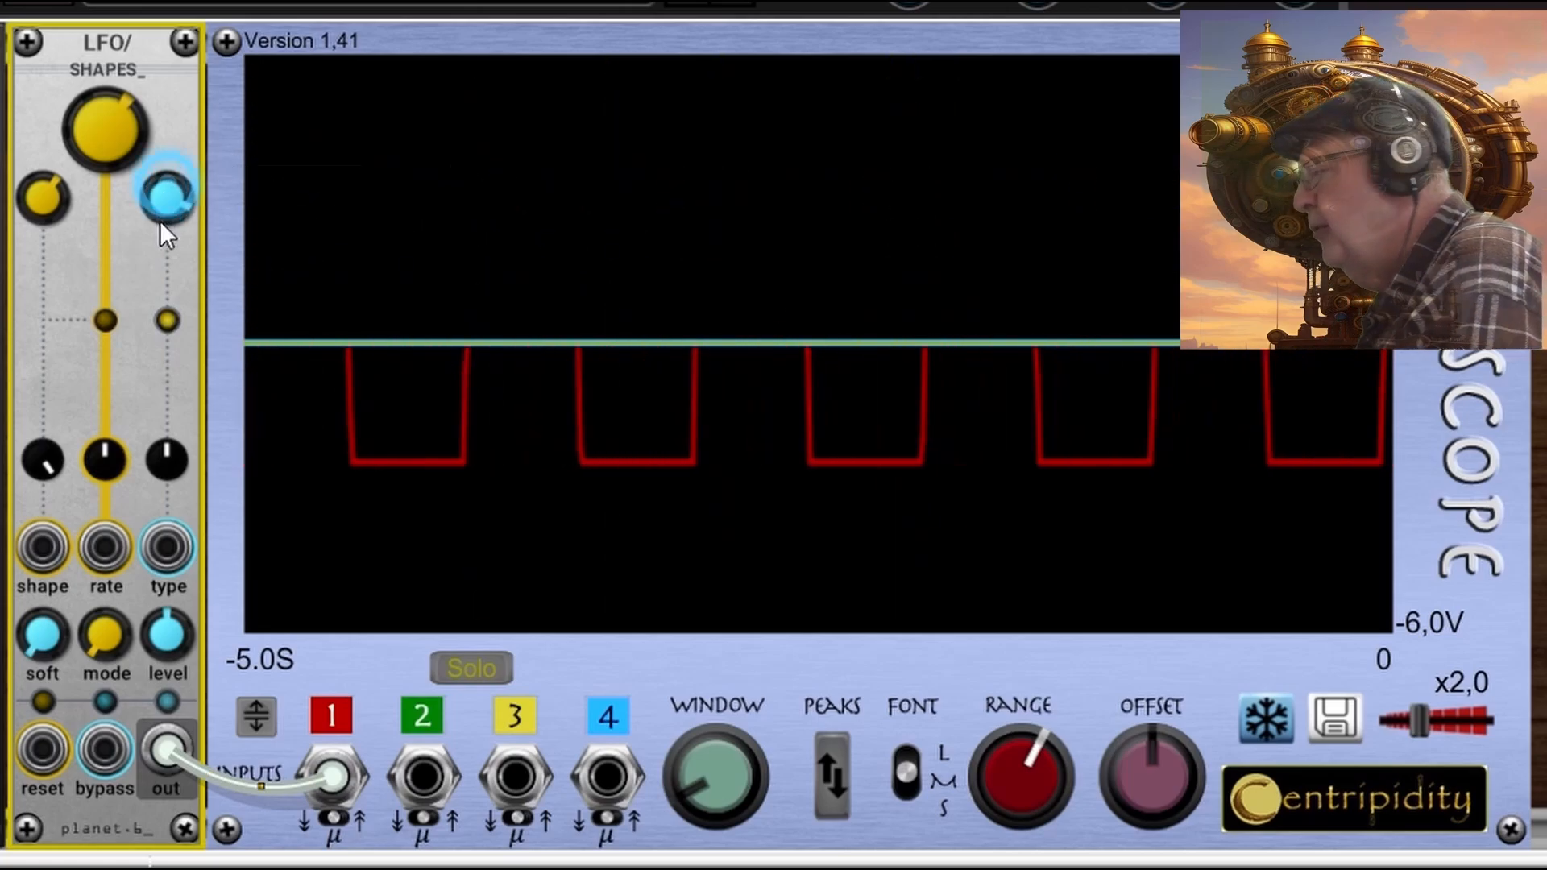
{"action": "left_click_drag", "start_coordinate": [165, 218], "coordinate": [164, 299]}
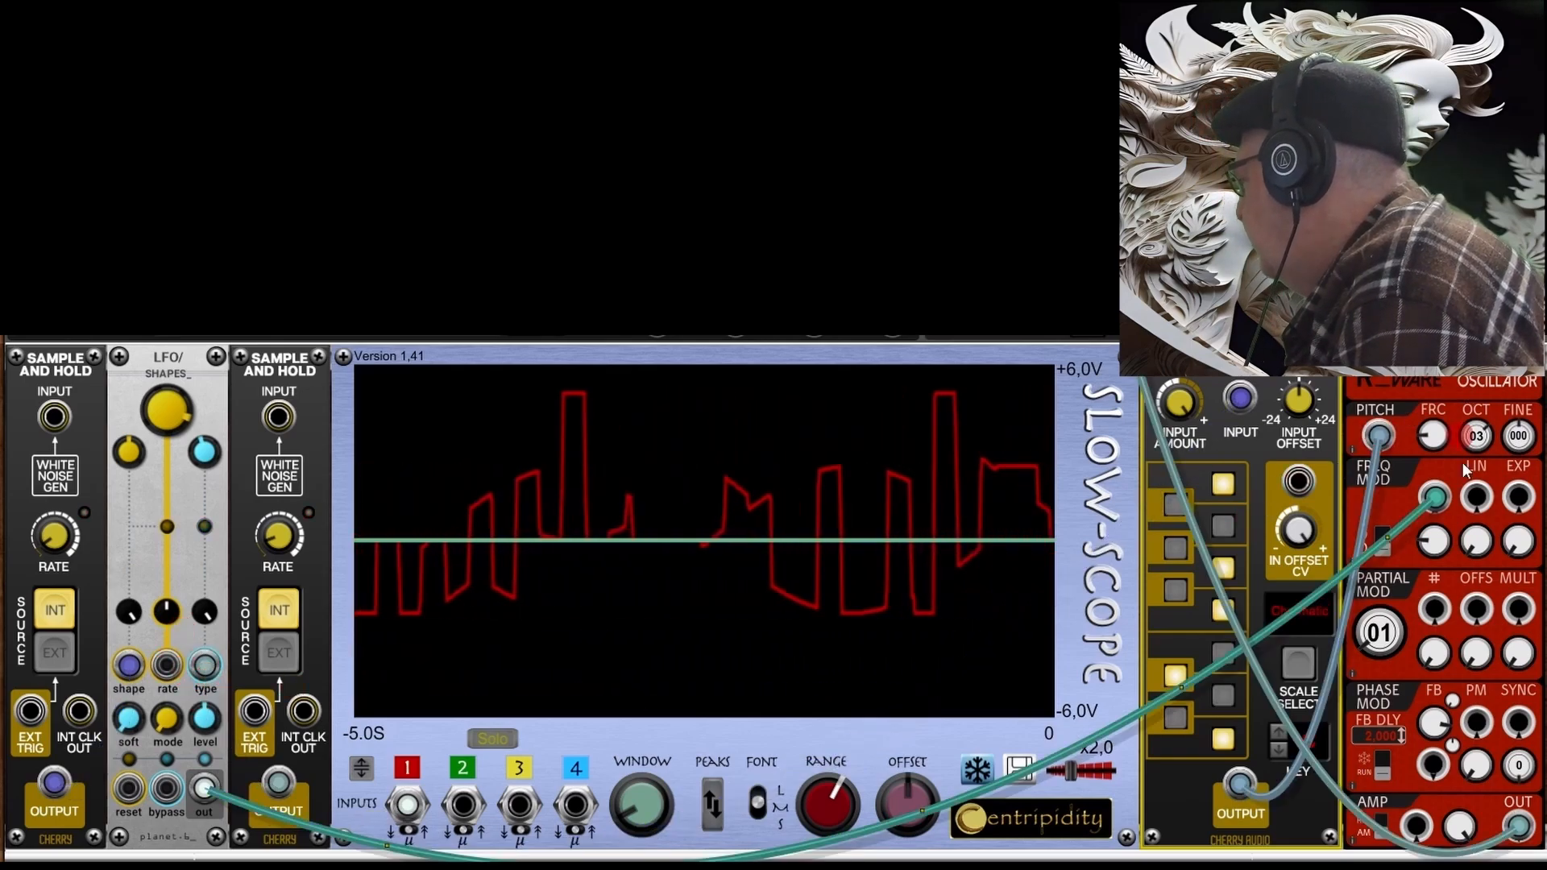
Step: Vary the rate of the Sample and Hold module modulating the LFO's type input, finishing at 6.68 Hz
{"action": "left_click_drag", "start_coordinate": [1434, 497], "coordinate": [1240, 397]}
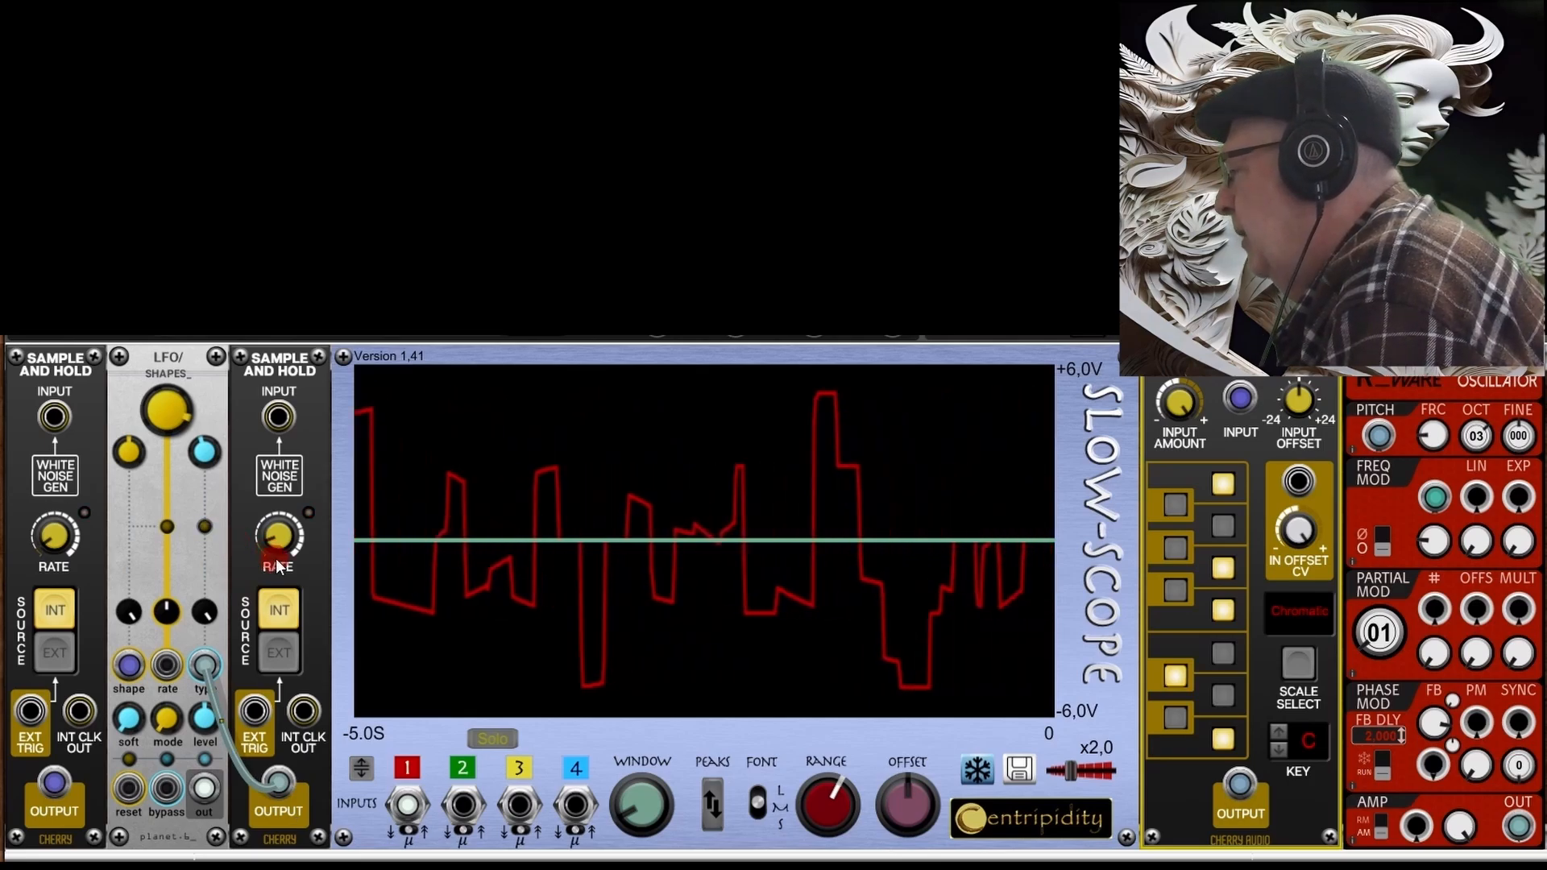
{"action": "mouse_move", "coordinate": [287, 562]}
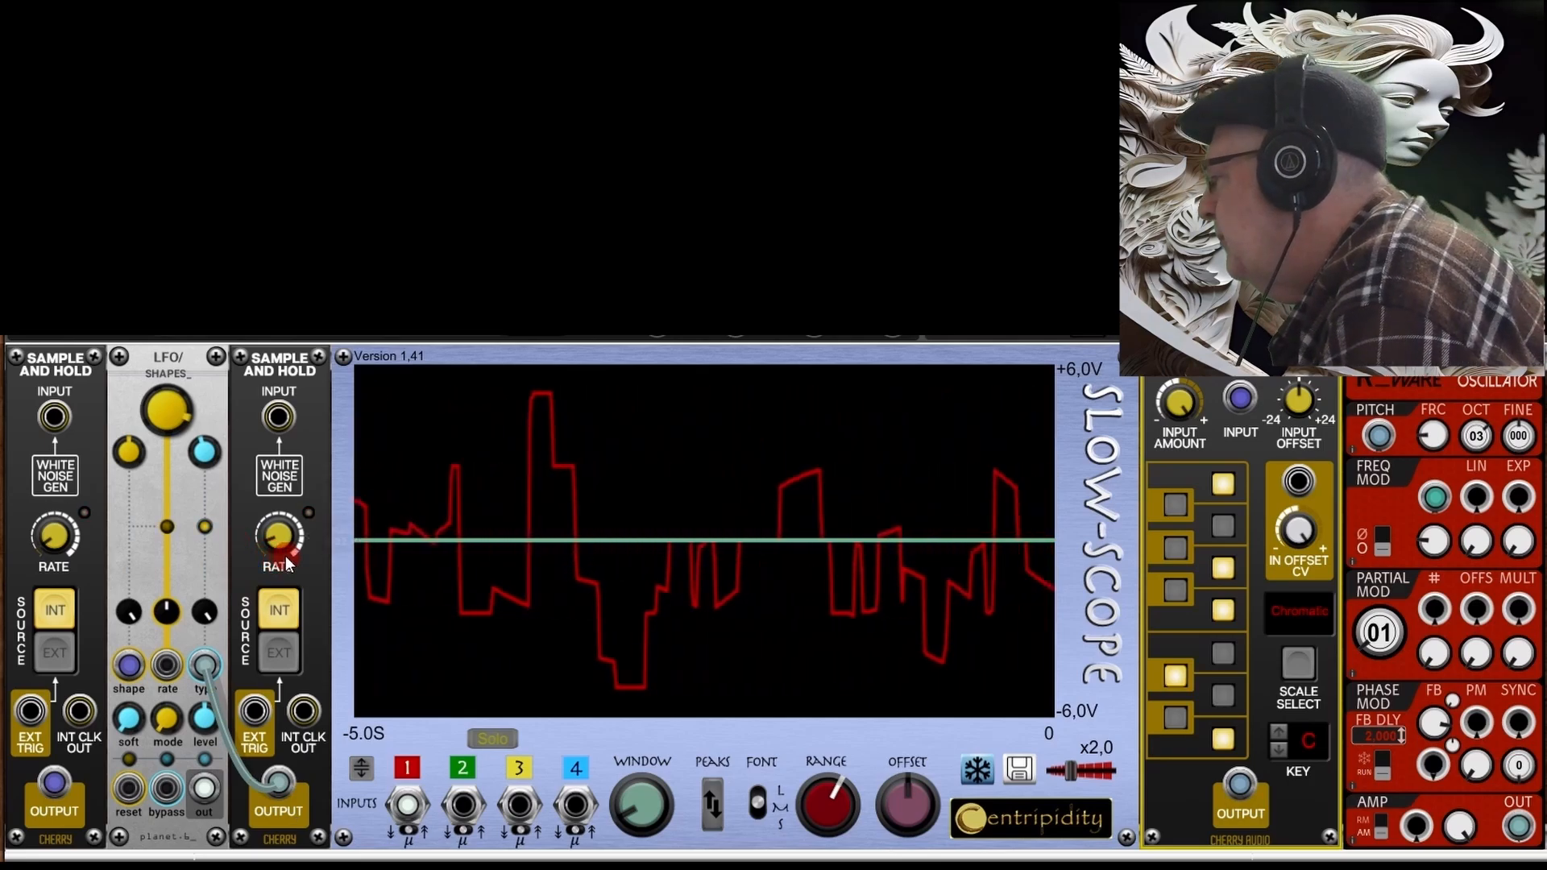
{"action": "left_click_drag", "start_coordinate": [277, 540], "coordinate": [275, 496]}
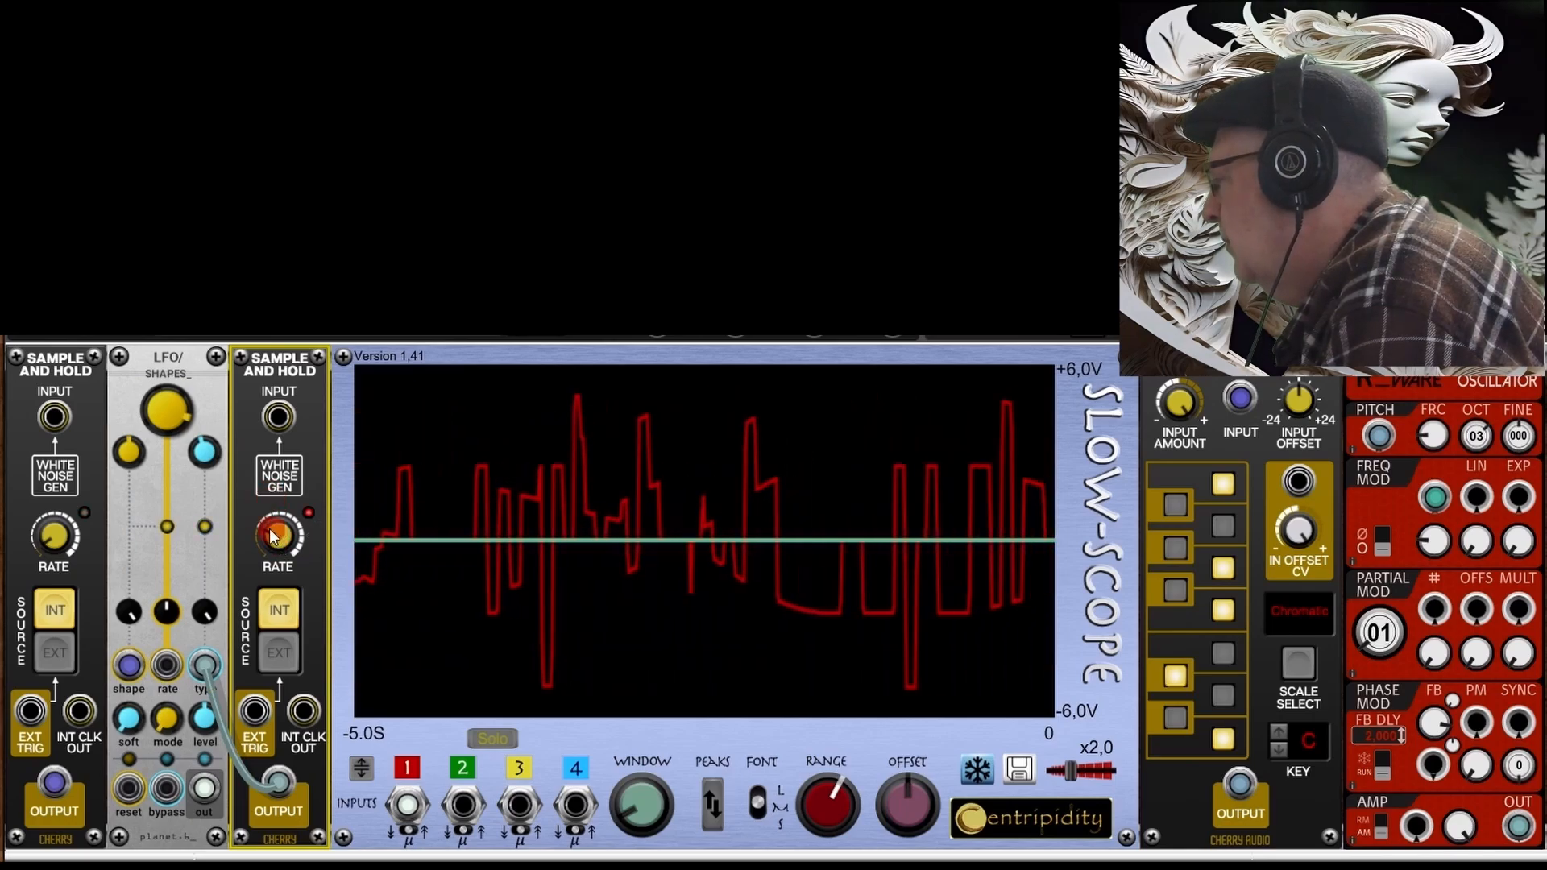
{"action": "left_click_drag", "start_coordinate": [279, 539], "coordinate": [276, 514]}
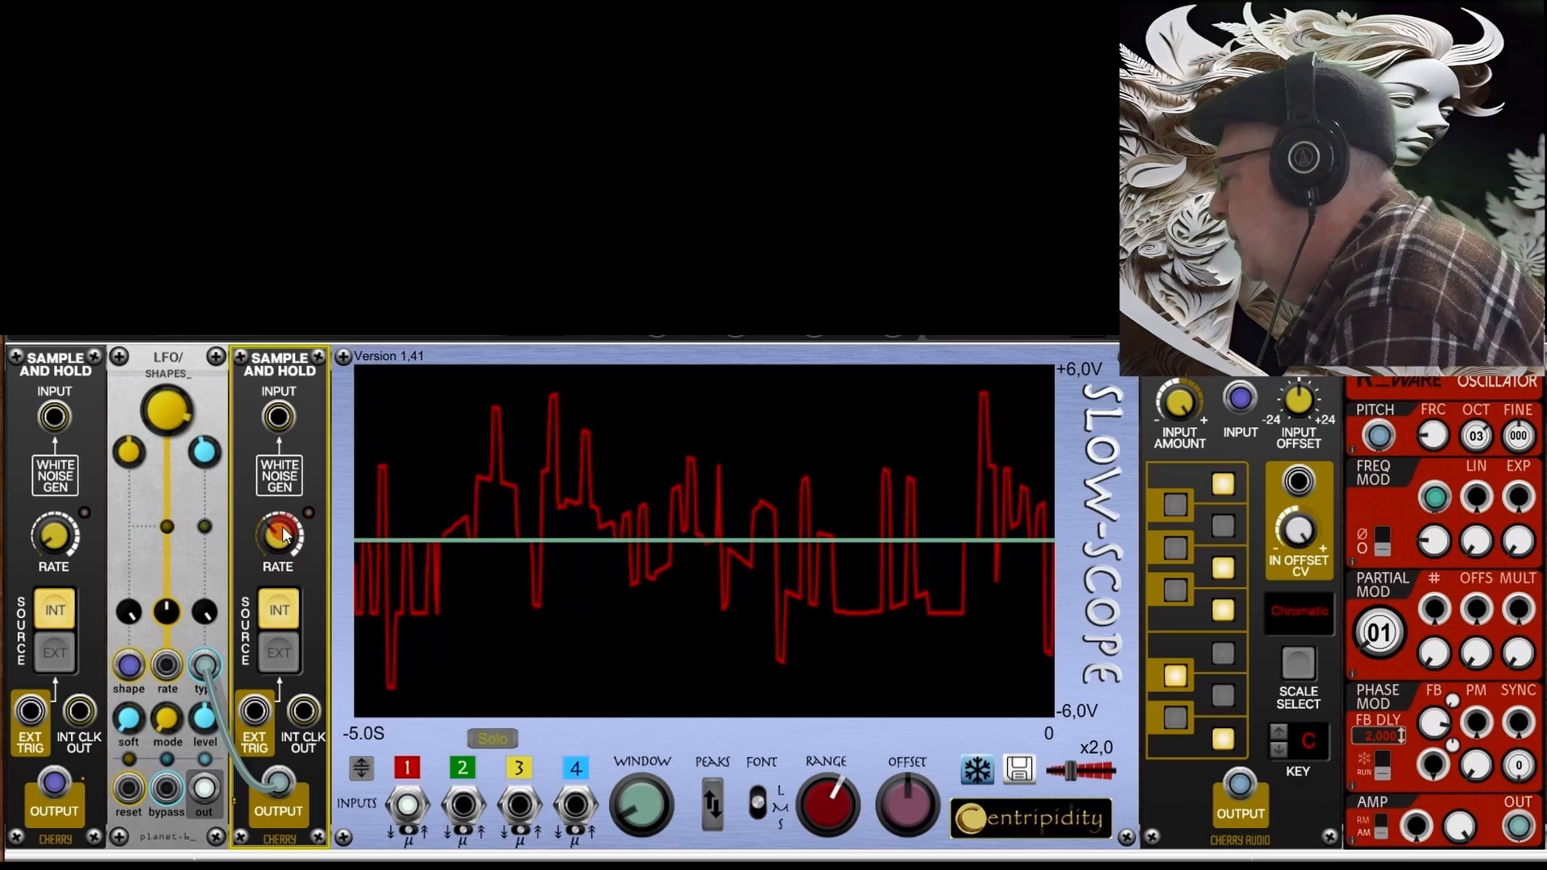
{"action": "mouse_move", "coordinate": [283, 528]}
{"action": "left_click_drag", "start_coordinate": [278, 540], "coordinate": [294, 600]}
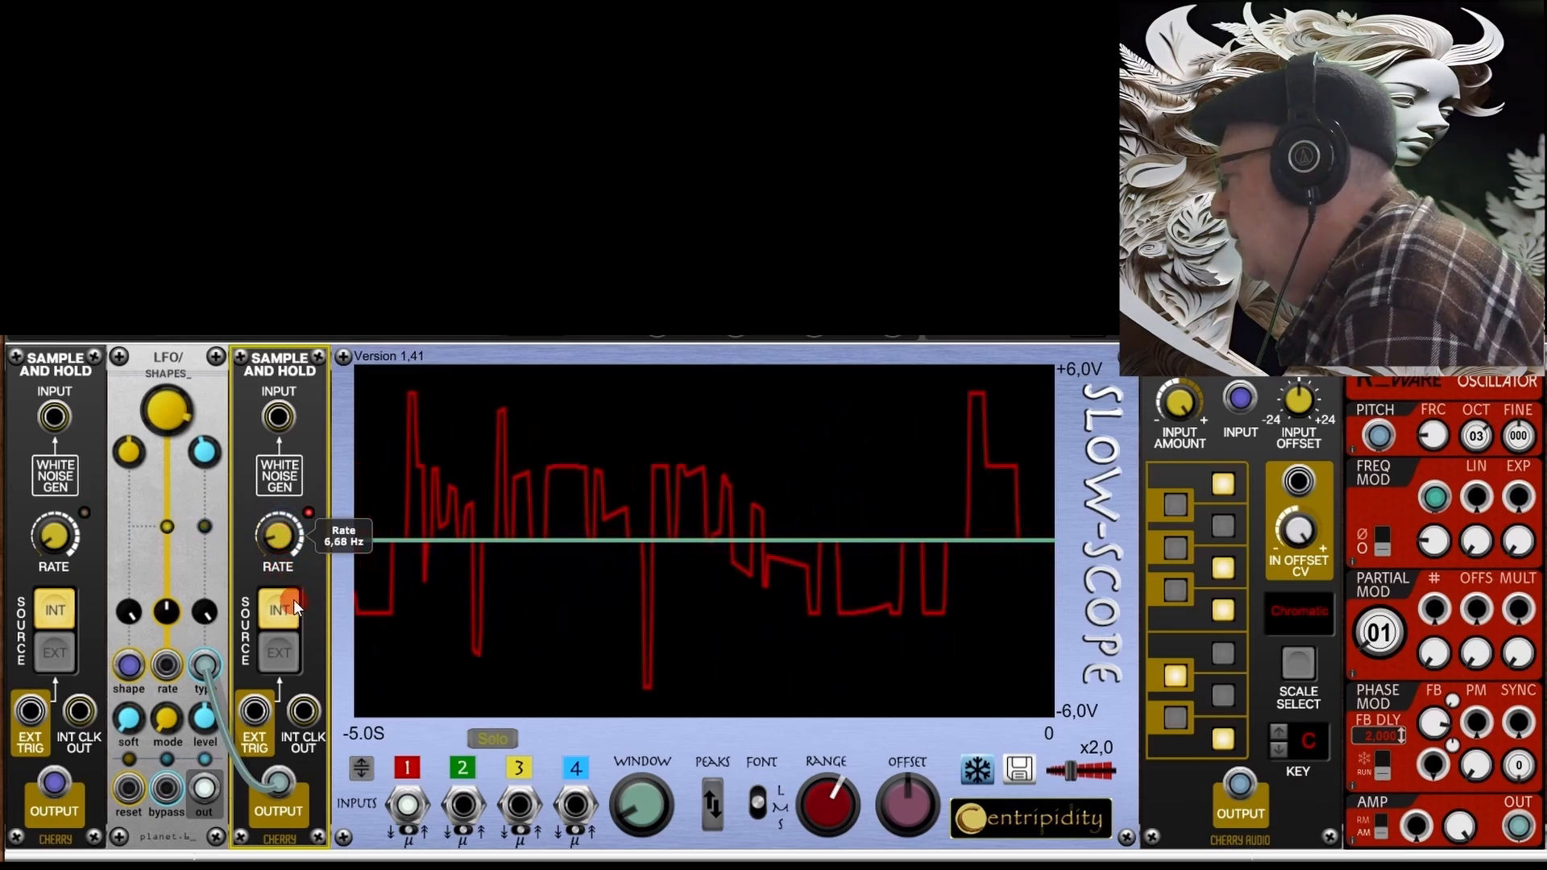
Step: Raise the rate of the Sample and Hold module modulating the LFO's shape input to 11.53 Hz
{"action": "left_click", "coordinate": [53, 523]}
{"action": "mouse_move", "coordinate": [53, 524]}
{"action": "left_mouse_down"}
{"action": "mouse_move", "coordinate": [55, 506]}
{"action": "mouse_move", "coordinate": [65, 522]}
{"action": "left_mouse_up"}
{"action": "left_click", "coordinate": [57, 535]}
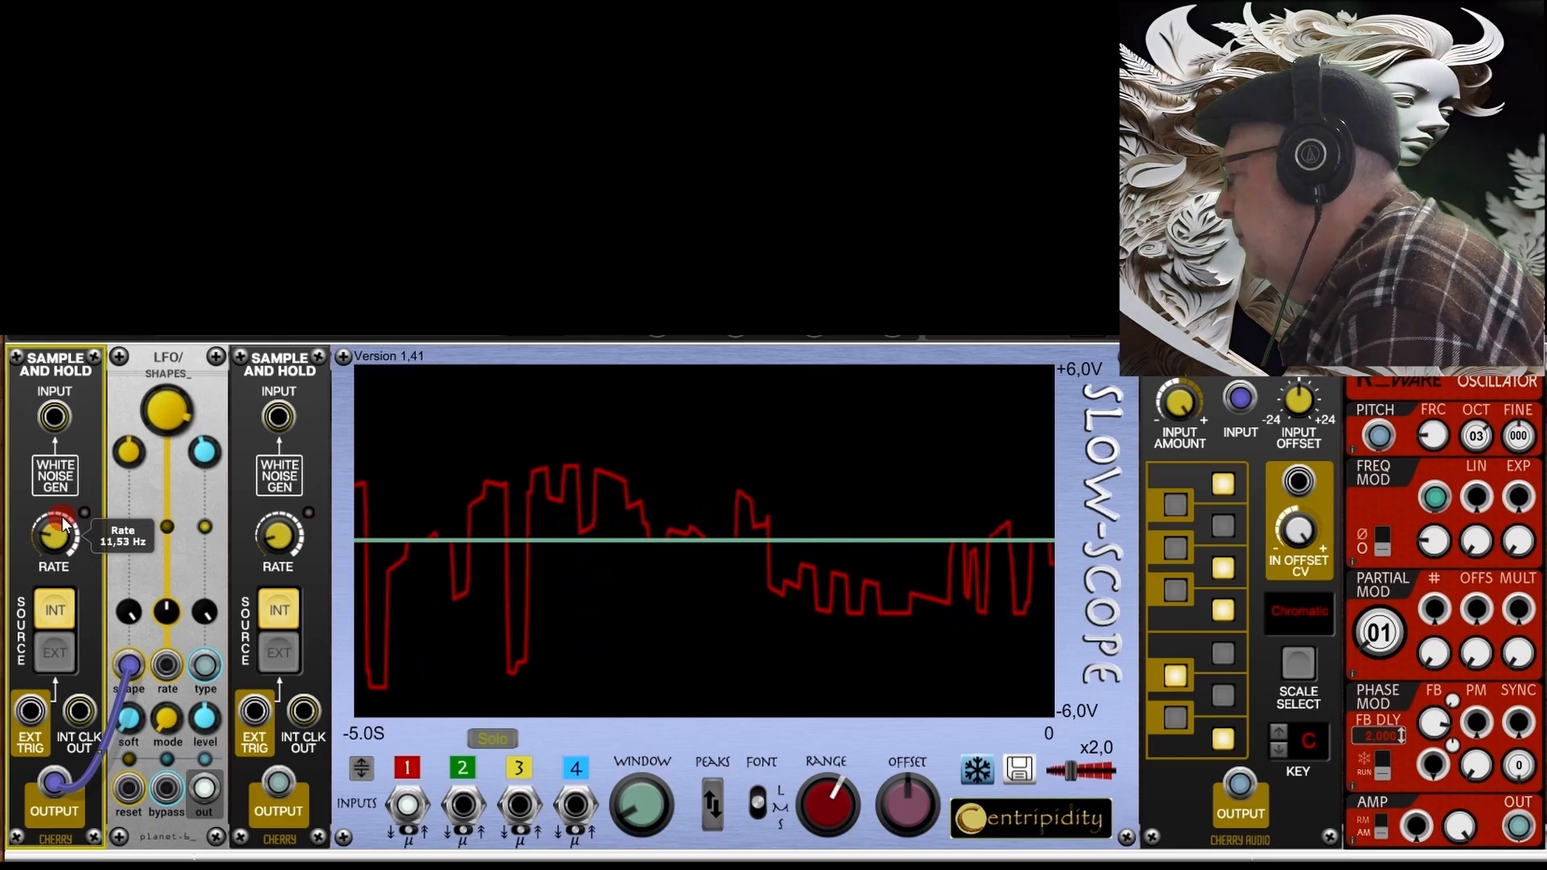
Step: Raise the rate of the Sample and Hold module modulating the LFO's type input, then return to the rate of the one modulating its shape
{"action": "left_click", "coordinate": [279, 546]}
{"action": "left_click_drag", "start_coordinate": [279, 546], "coordinate": [275, 501]}
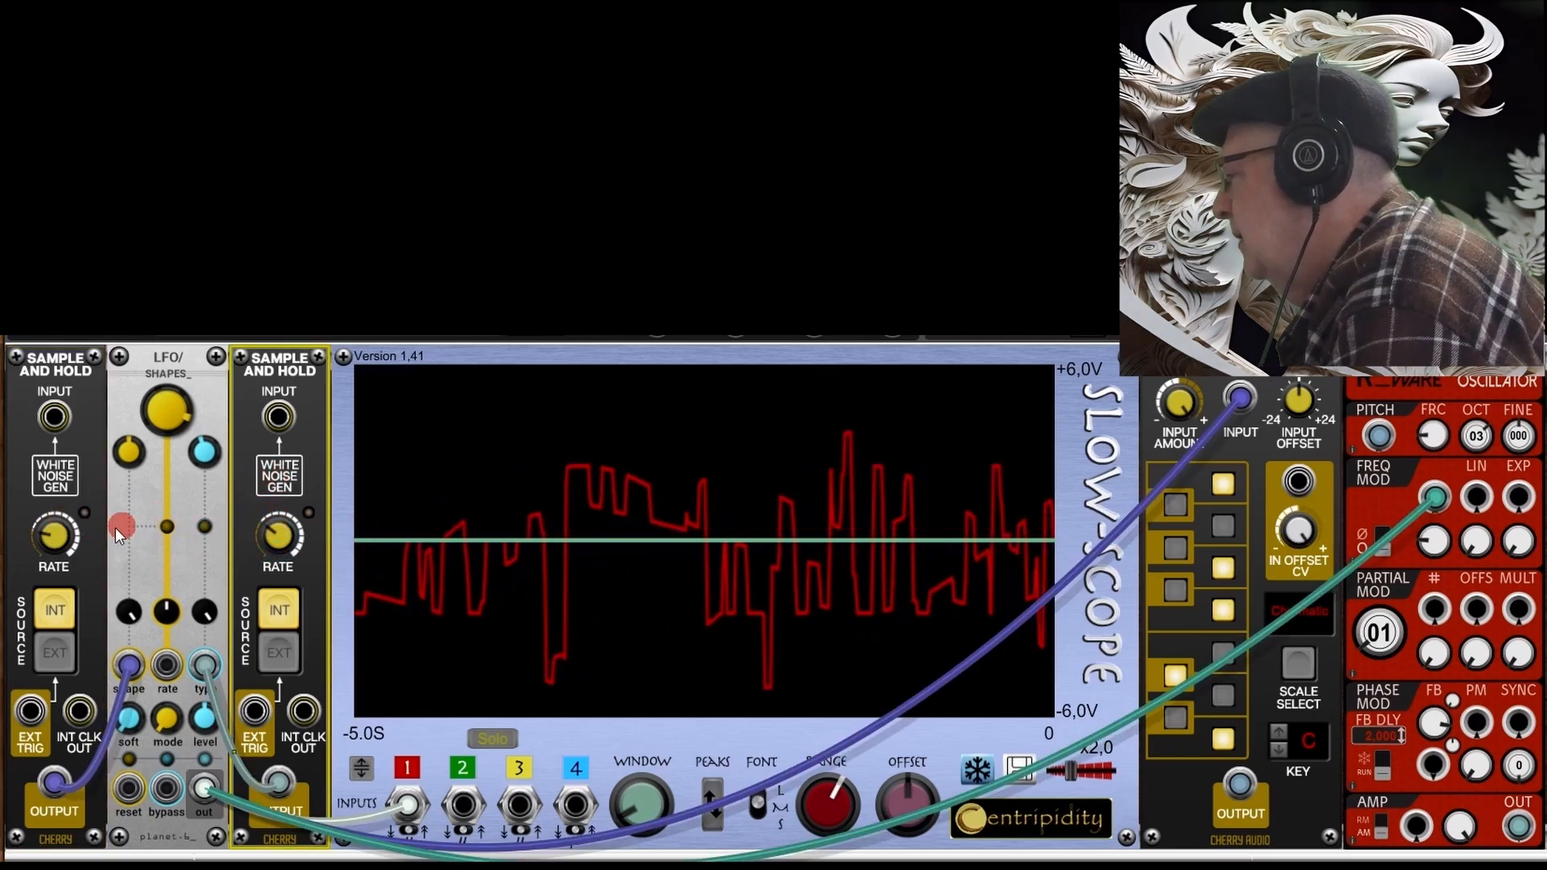
{"action": "left_click", "coordinate": [53, 543]}
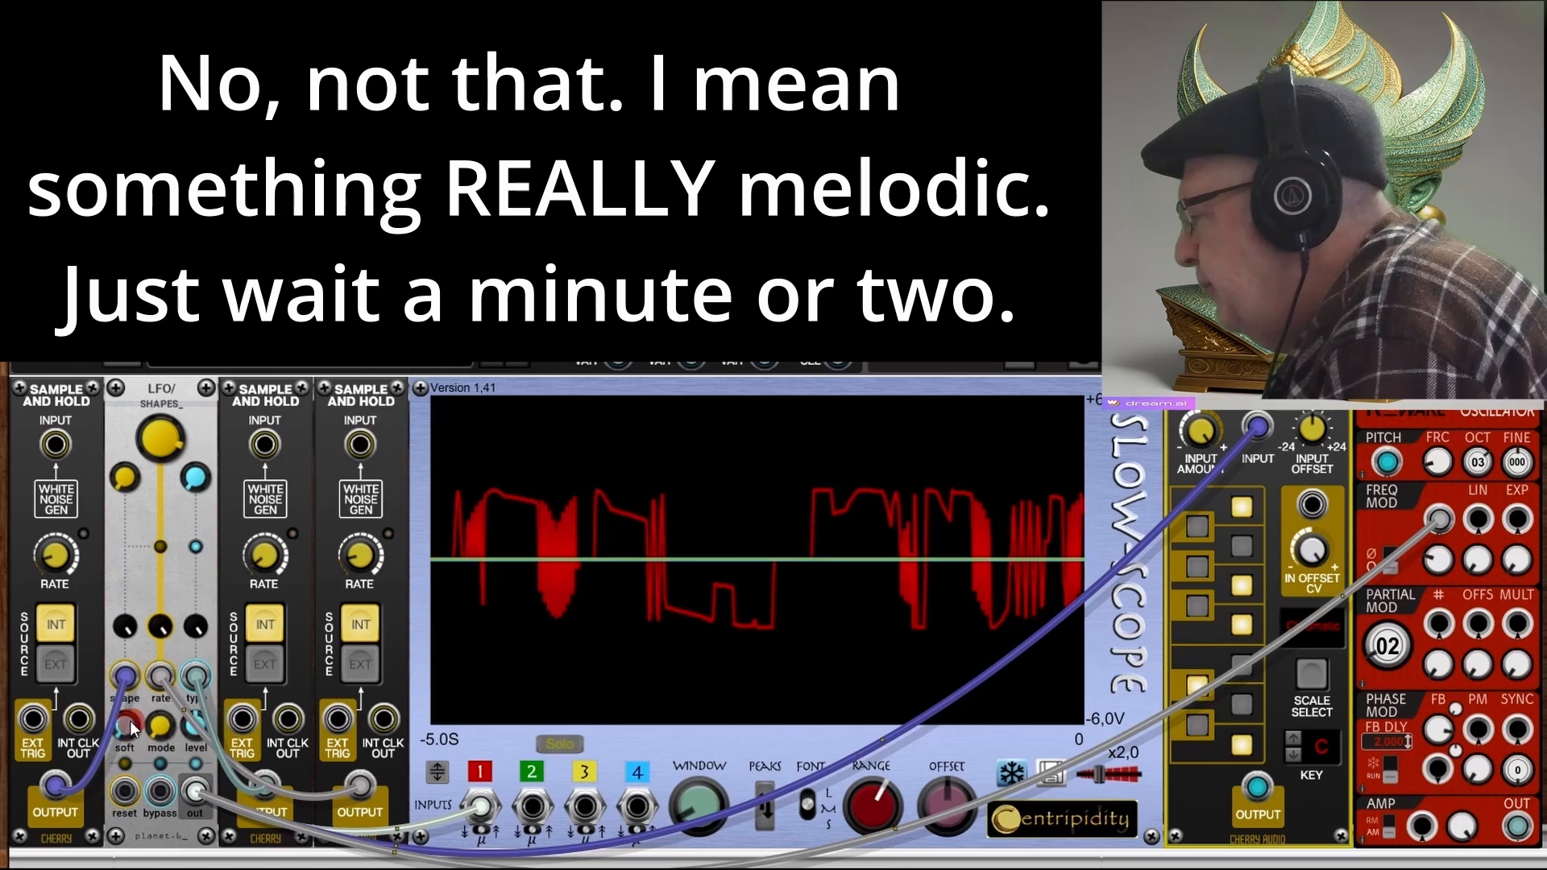
Step: Raise the soft setting of the LFO Shapes module in stages to smooth its stepped waveform
{"action": "left_click_drag", "start_coordinate": [122, 727], "coordinate": [119, 566]}
{"action": "left_click_drag", "start_coordinate": [127, 477], "coordinate": [133, 432]}
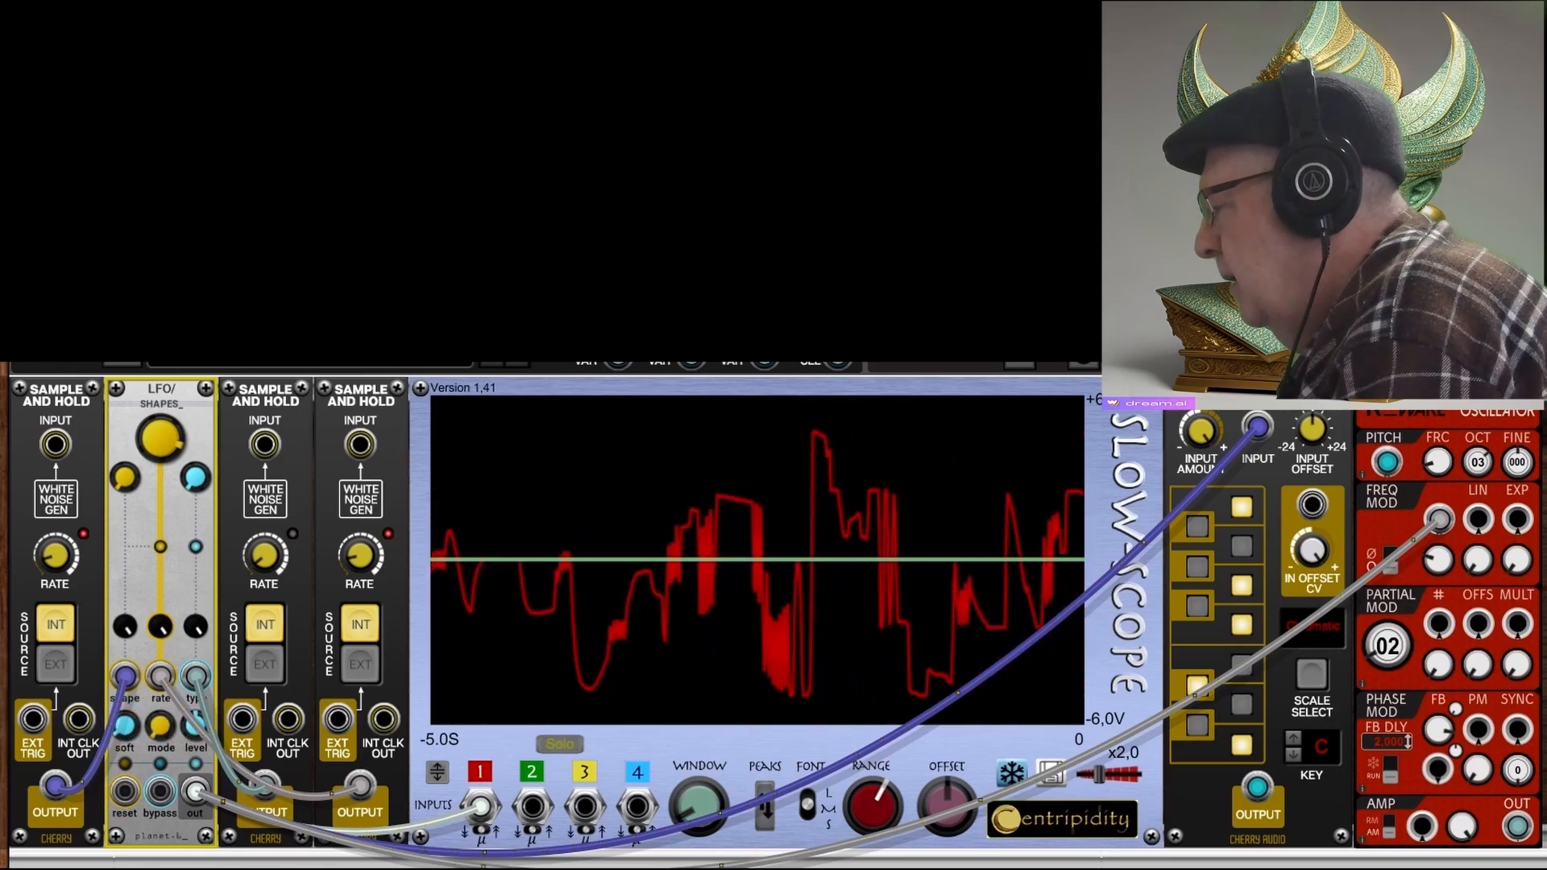
{"action": "left_click_drag", "start_coordinate": [124, 725], "coordinate": [128, 516]}
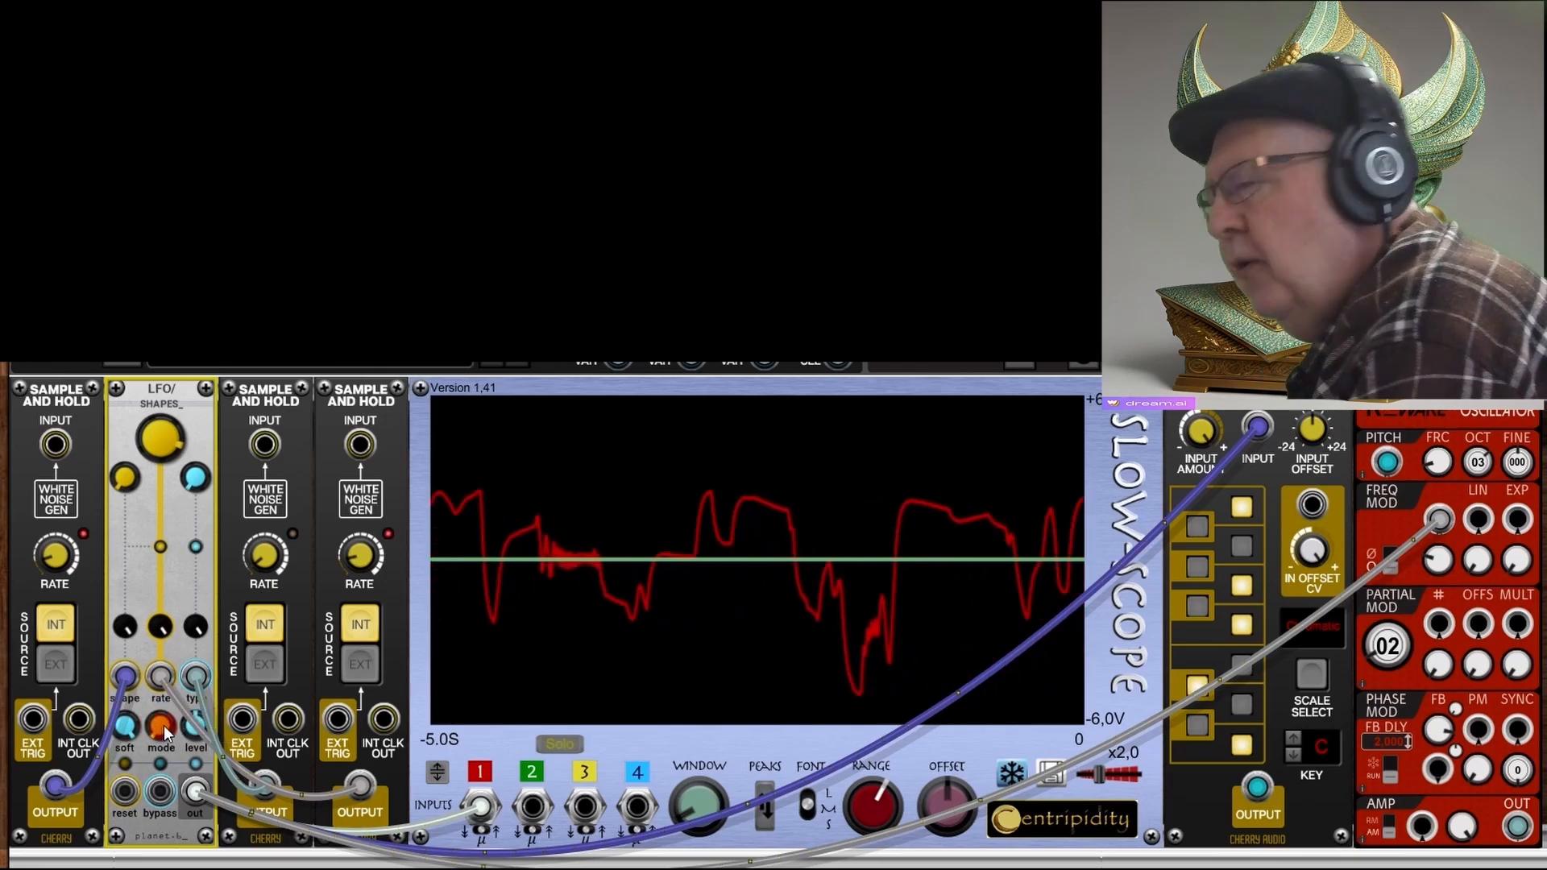
Step: Vary the Rate Mode of the LFO Shapes module around the Triplets setting while Sample and Hold modulates its rate
{"action": "mouse_move", "coordinate": [164, 727]}
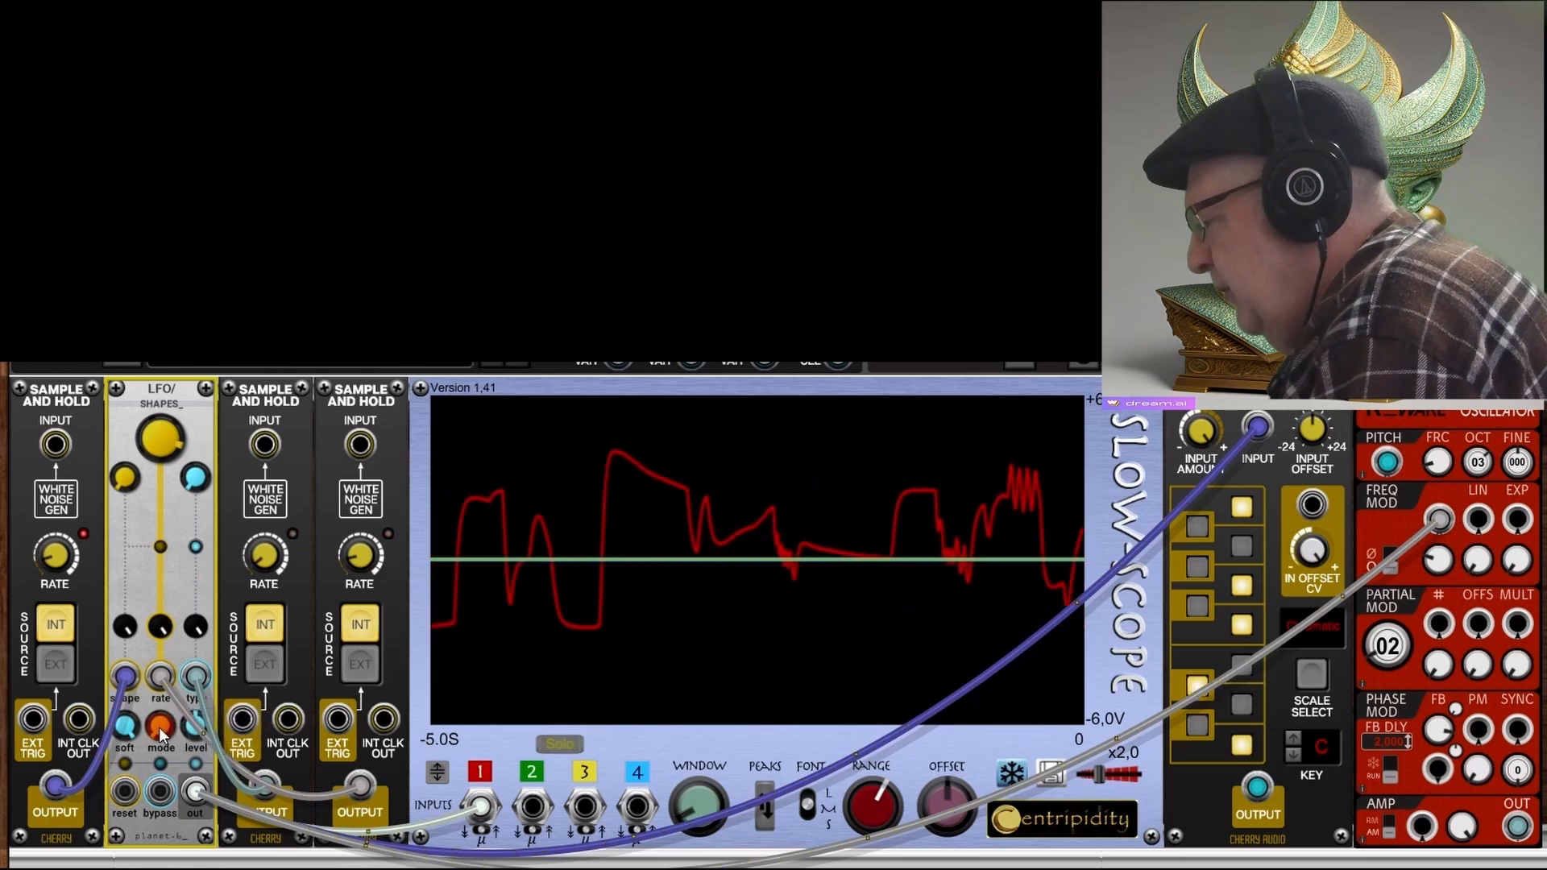
{"action": "left_click", "coordinate": [158, 714]}
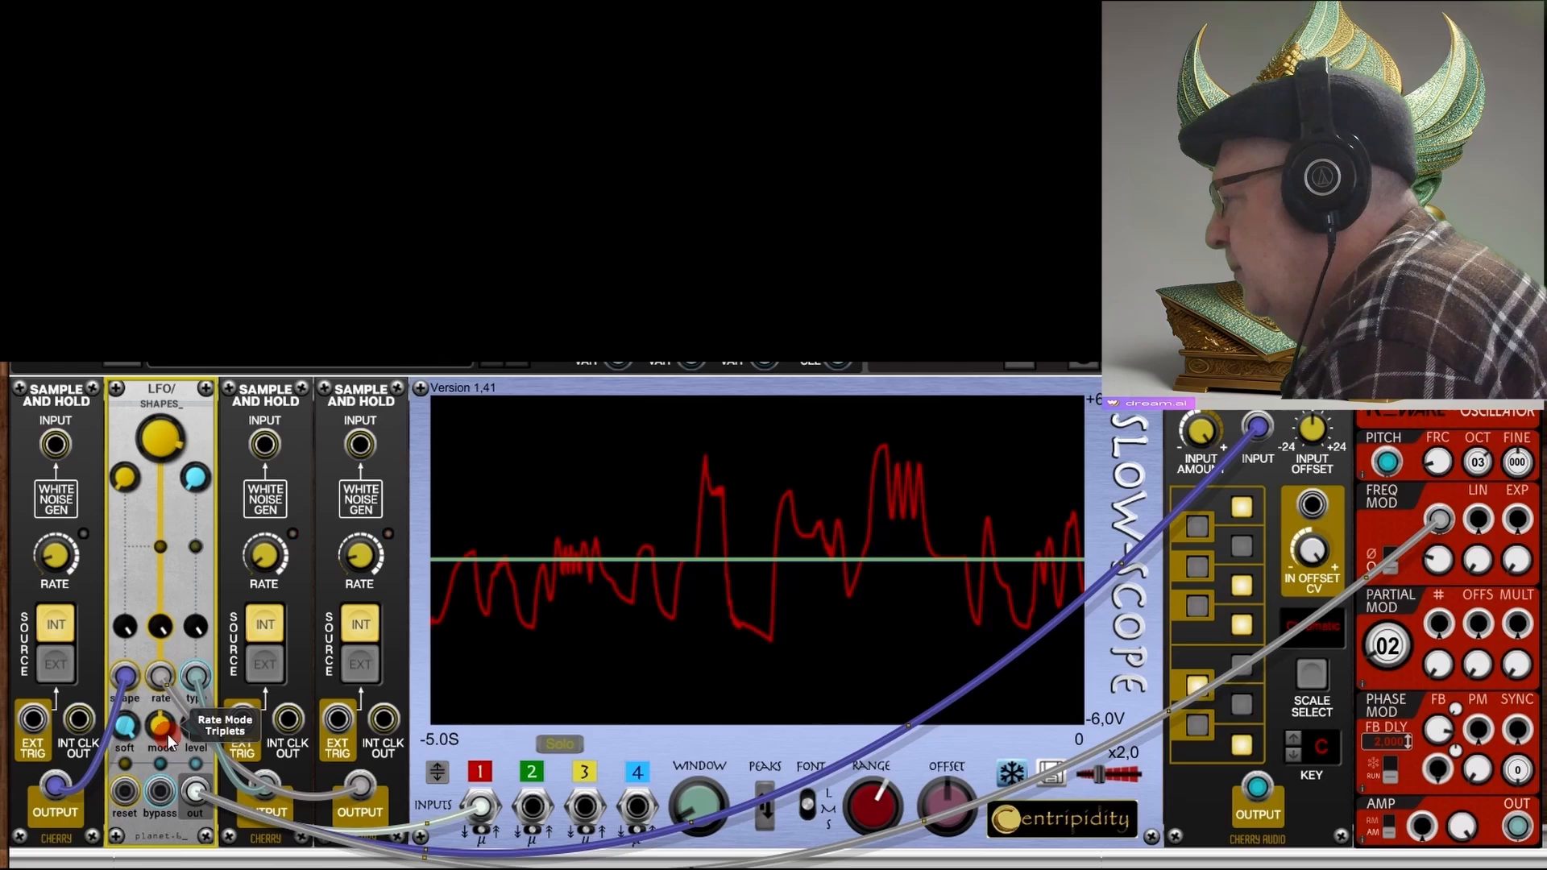
{"action": "left_click_drag", "start_coordinate": [166, 731], "coordinate": [161, 724]}
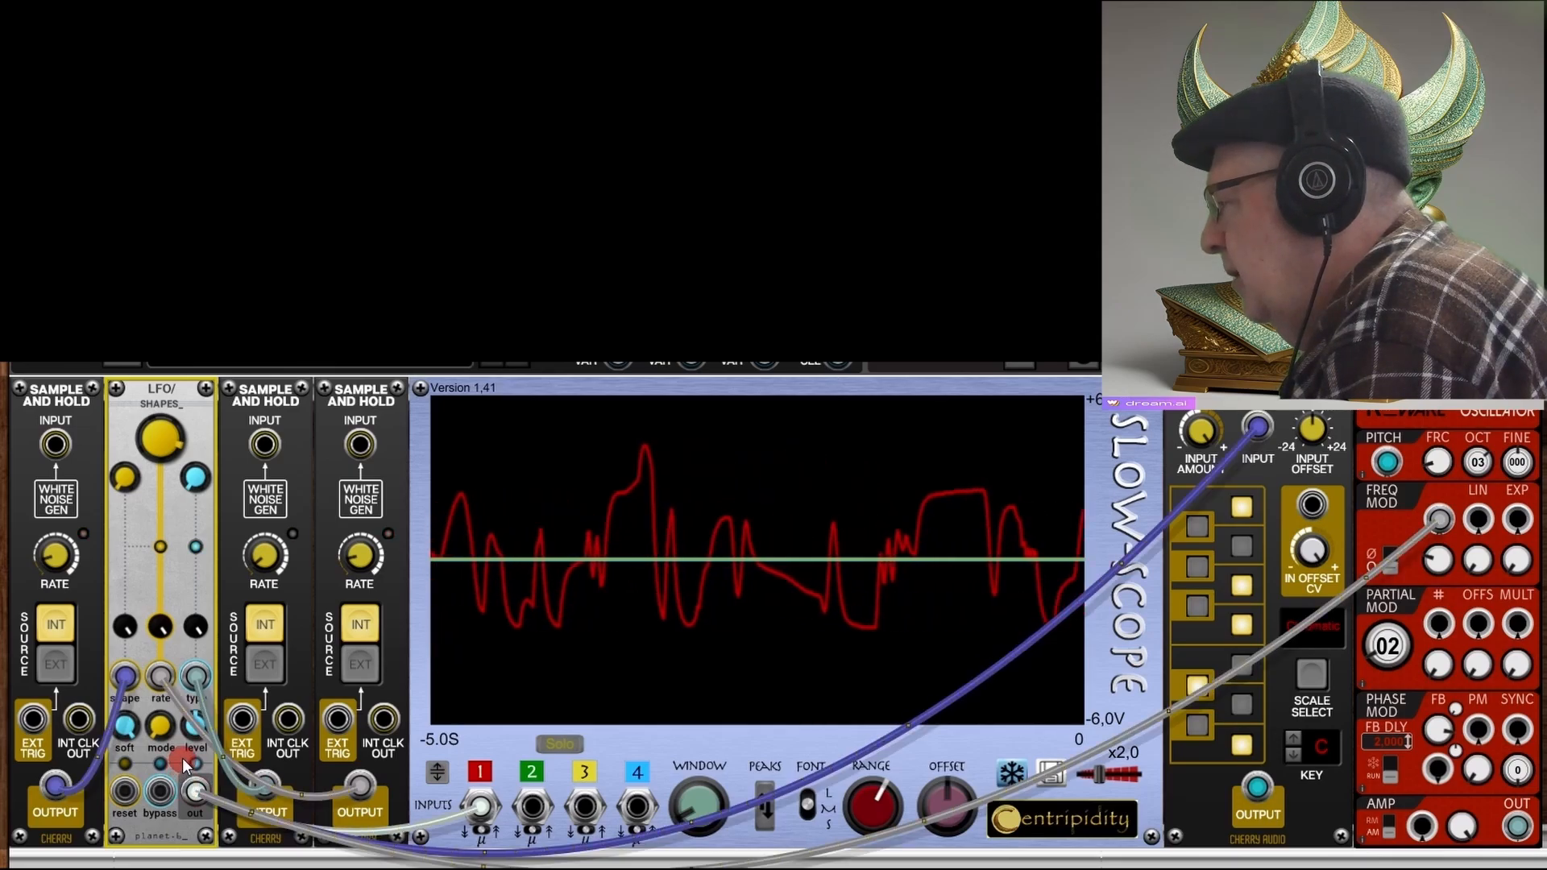
{"action": "left_click_drag", "start_coordinate": [159, 728], "coordinate": [167, 589]}
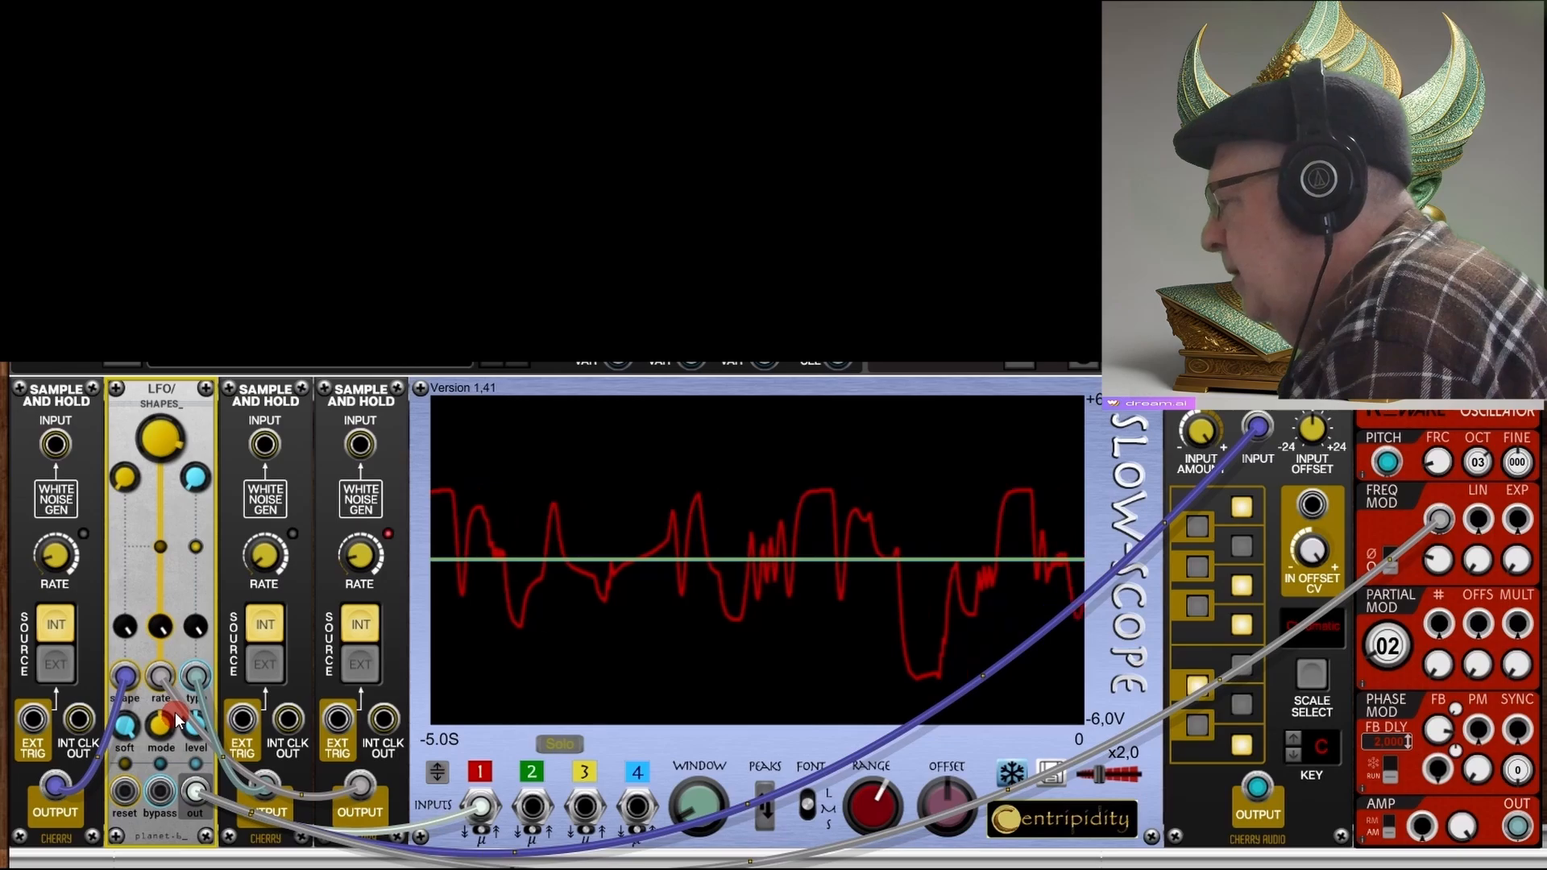
{"action": "mouse_move", "coordinate": [175, 717]}
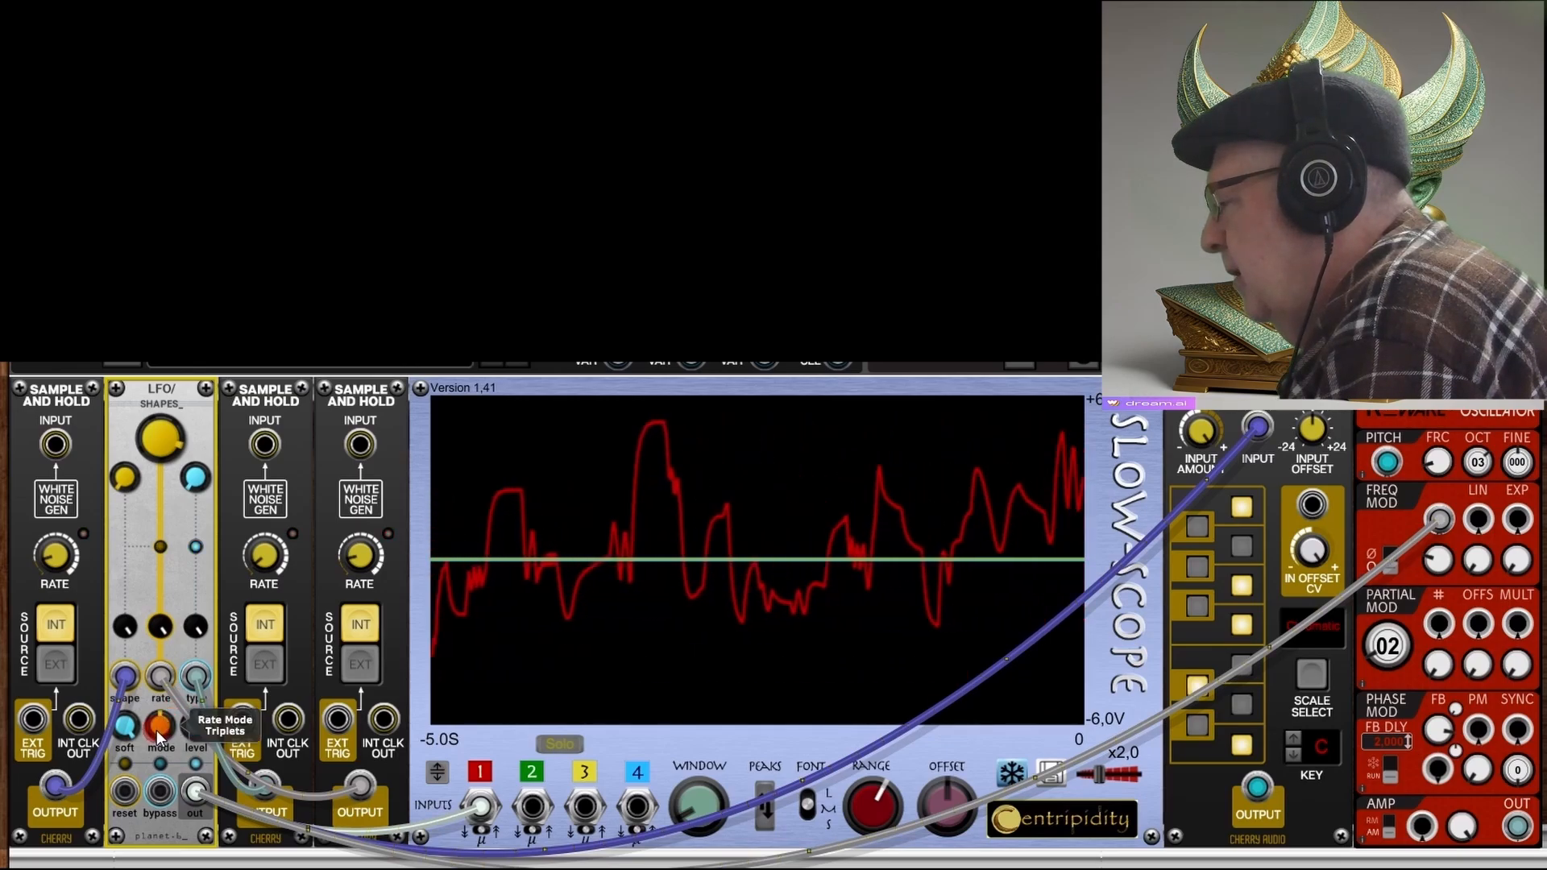
{"action": "left_click_drag", "start_coordinate": [156, 730], "coordinate": [197, 572]}
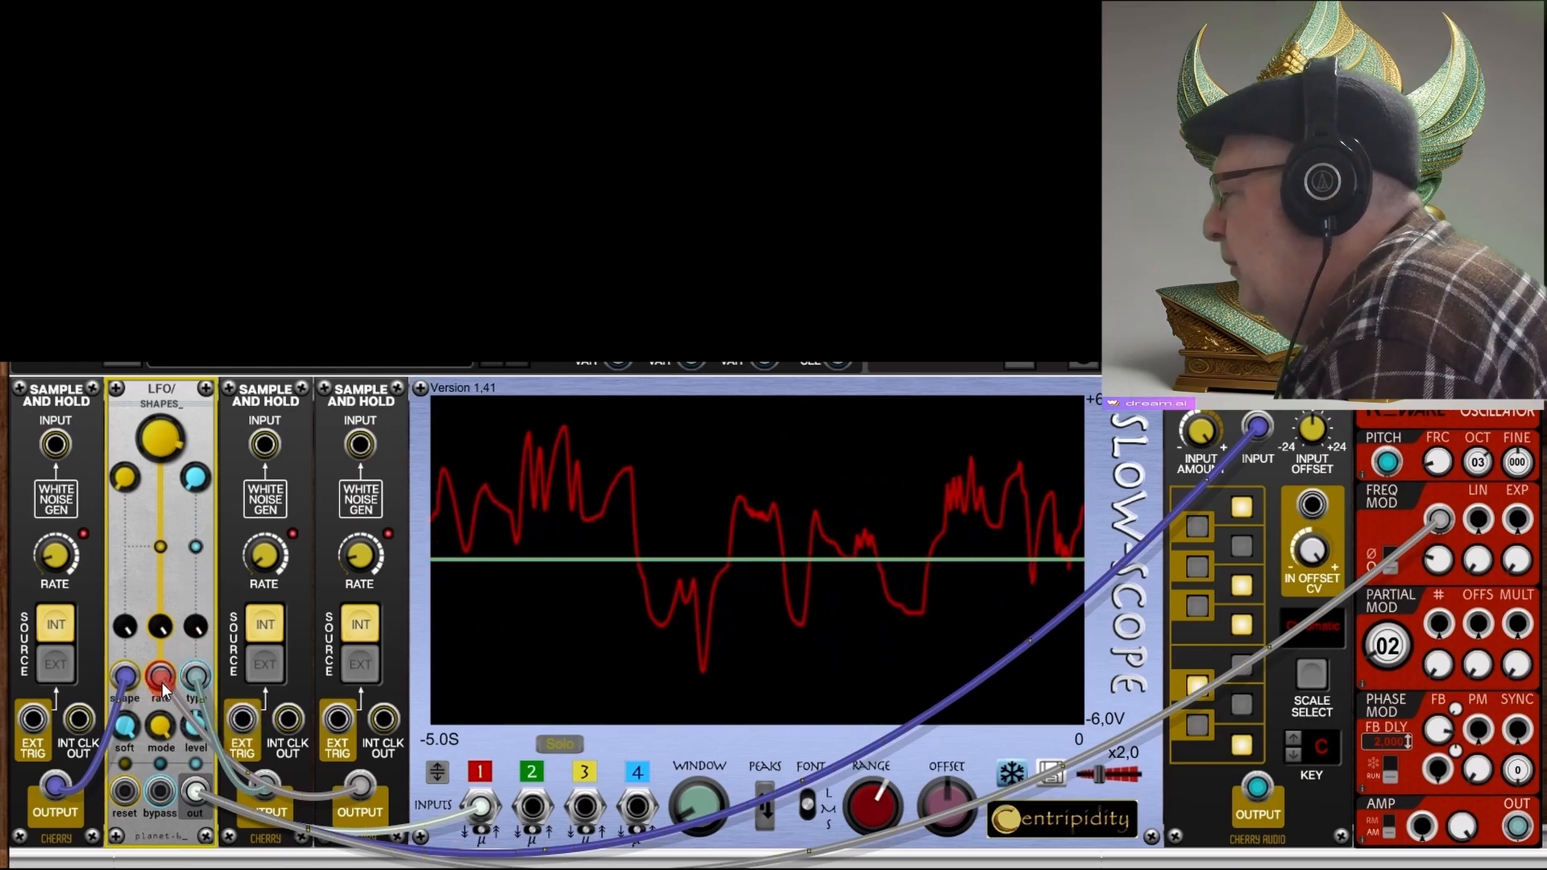
Step: Disconnect the Sample and Hold from the LFO's rate input and lower the Rate Mode from Dotted to Whole
{"action": "left_click_drag", "start_coordinate": [161, 683], "coordinate": [198, 709]}
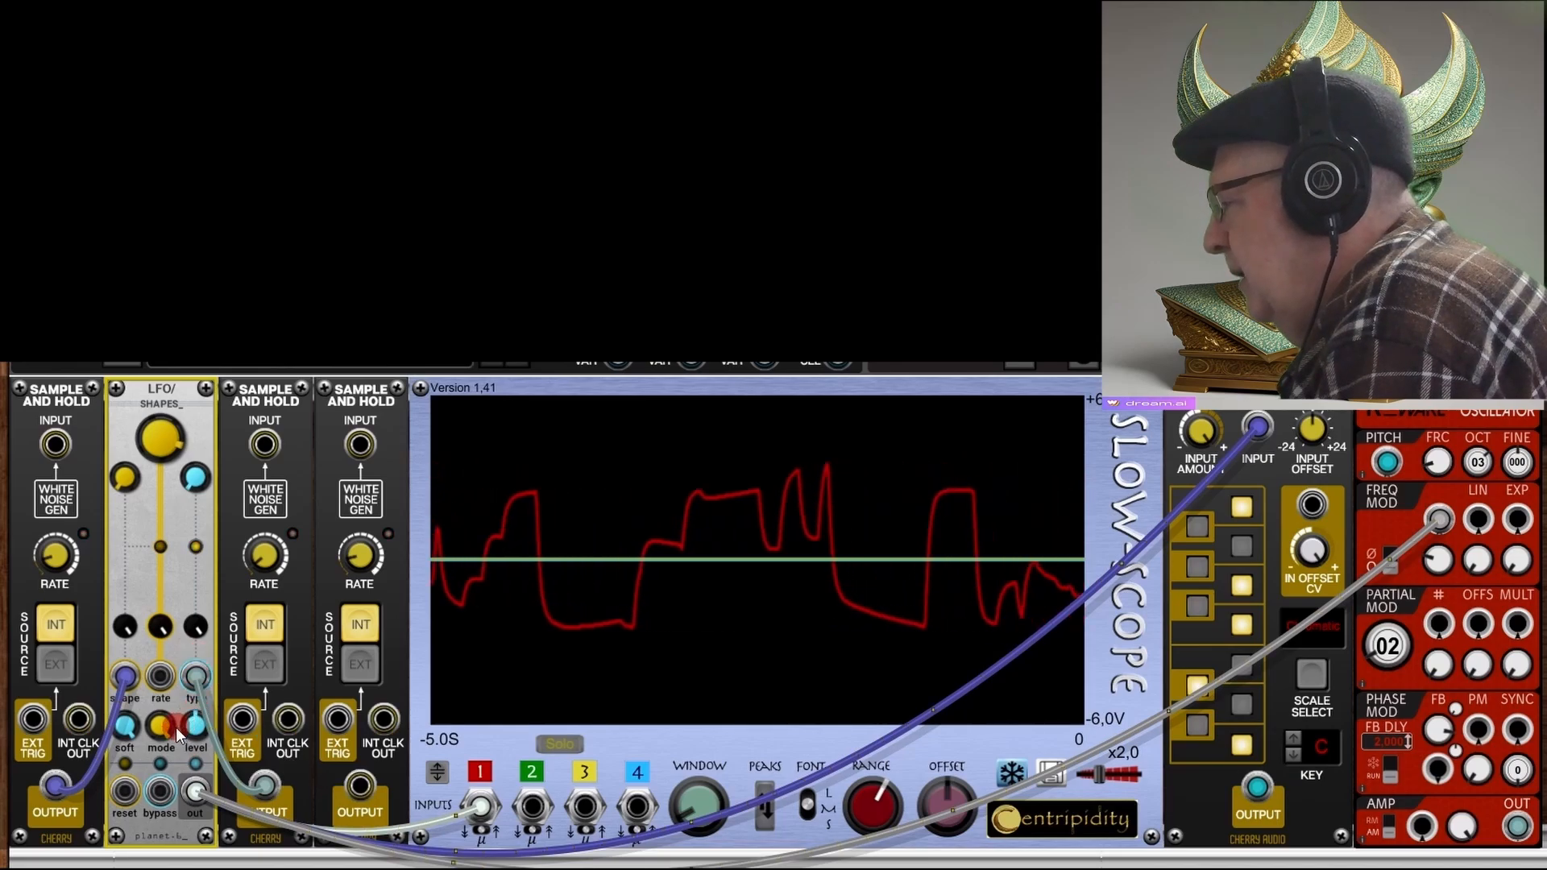
{"action": "mouse_move", "coordinate": [164, 728]}
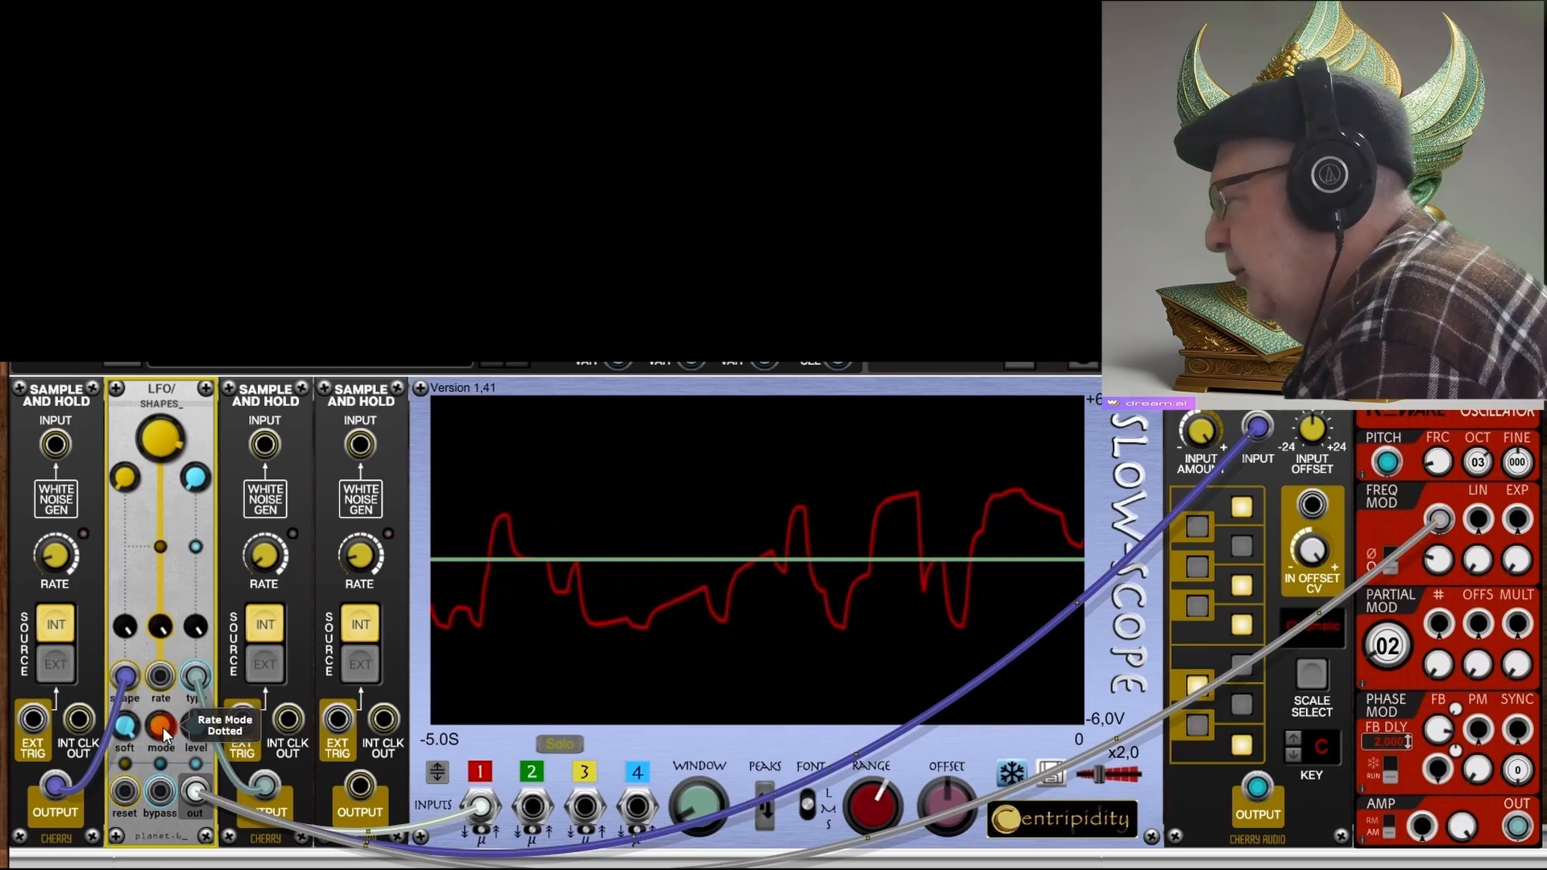
{"action": "left_click_drag", "start_coordinate": [163, 727], "coordinate": [184, 845]}
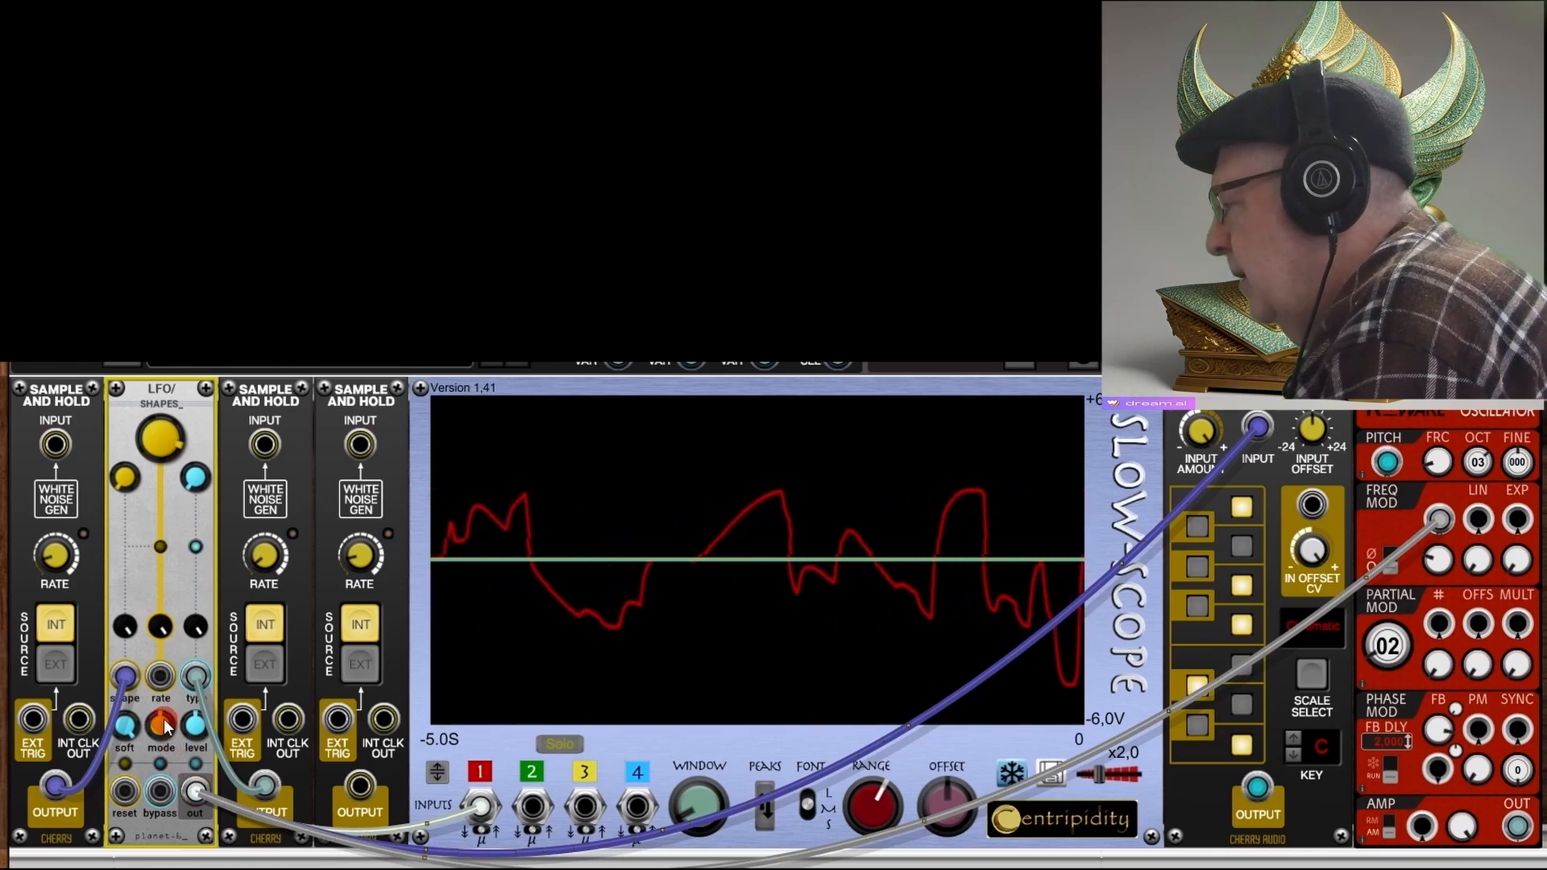
{"action": "left_click_drag", "start_coordinate": [159, 728], "coordinate": [186, 855]}
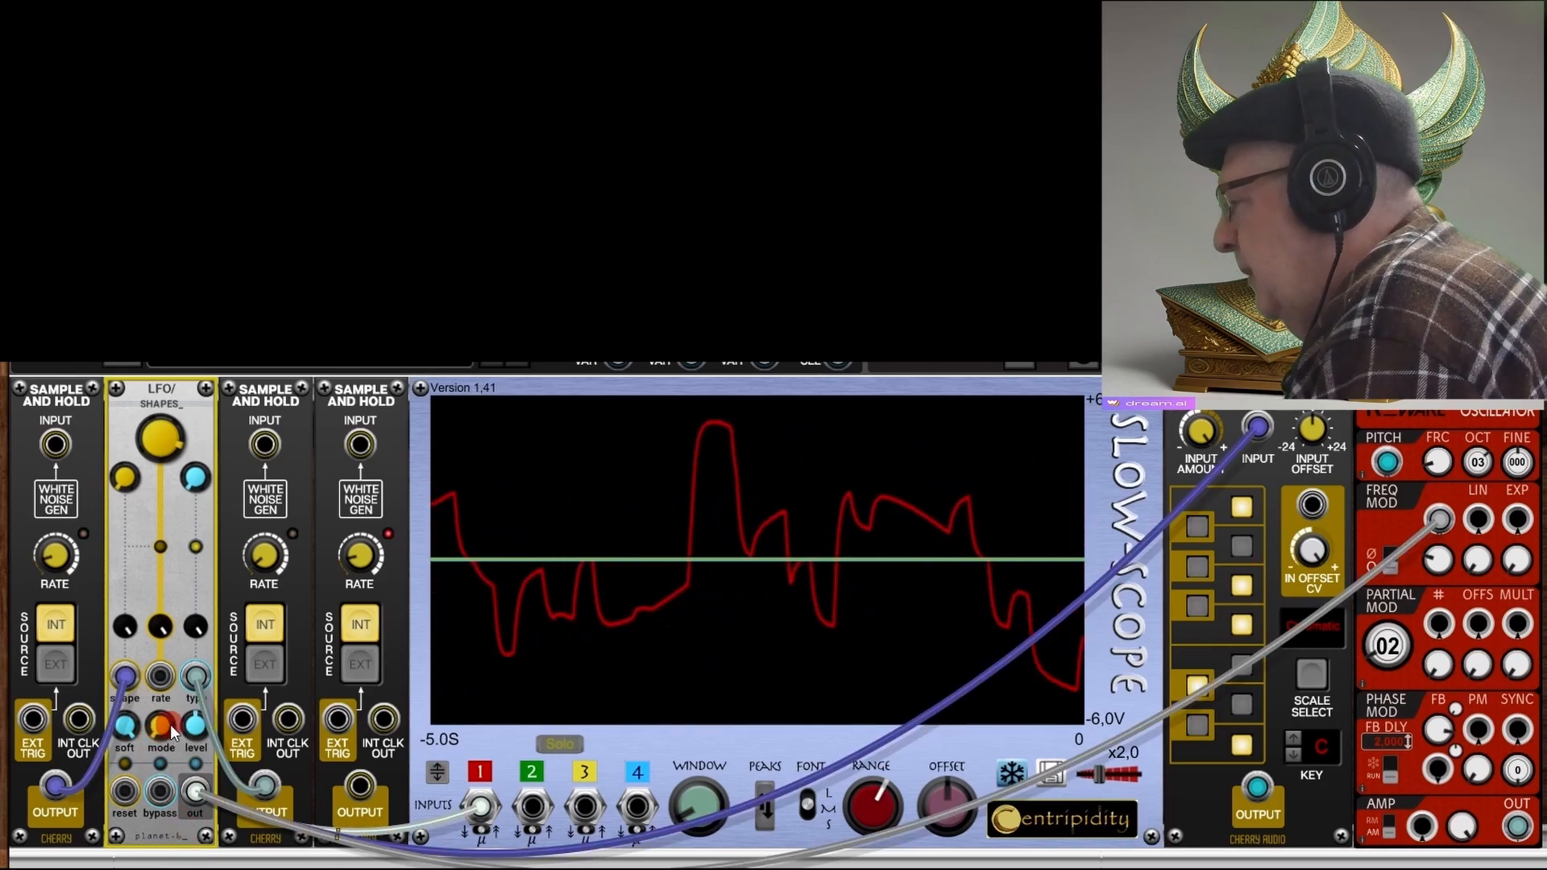
Step: Raise the LFO's Rate Mode to Triplets and beyond, and reconnect the Sample and Hold output to the rate input
{"action": "mouse_move", "coordinate": [157, 728]}
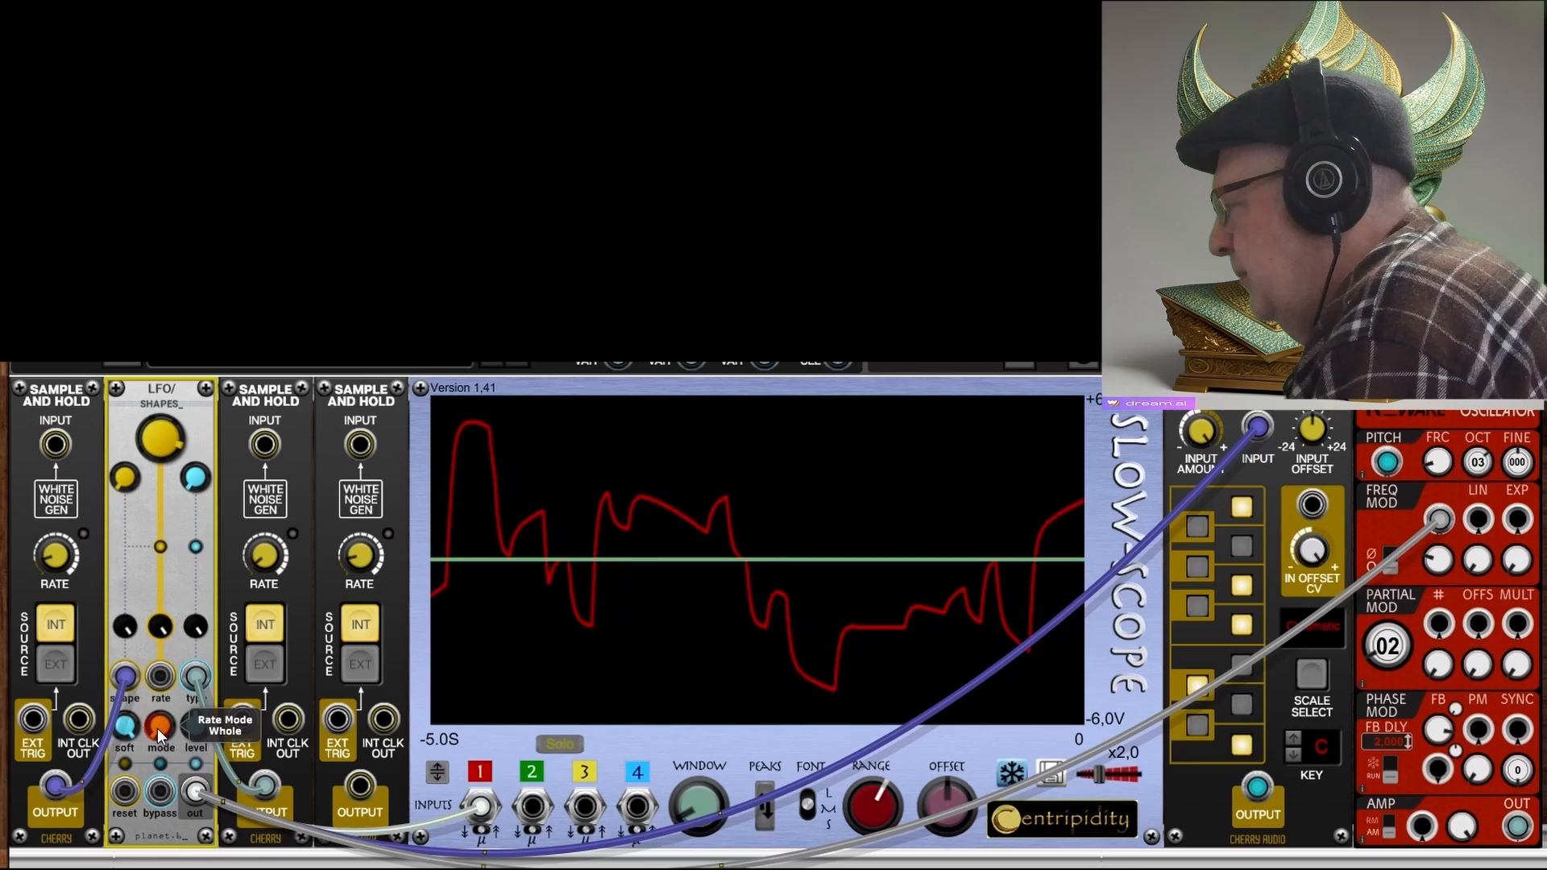
{"action": "left_click_drag", "start_coordinate": [157, 728], "coordinate": [174, 620]}
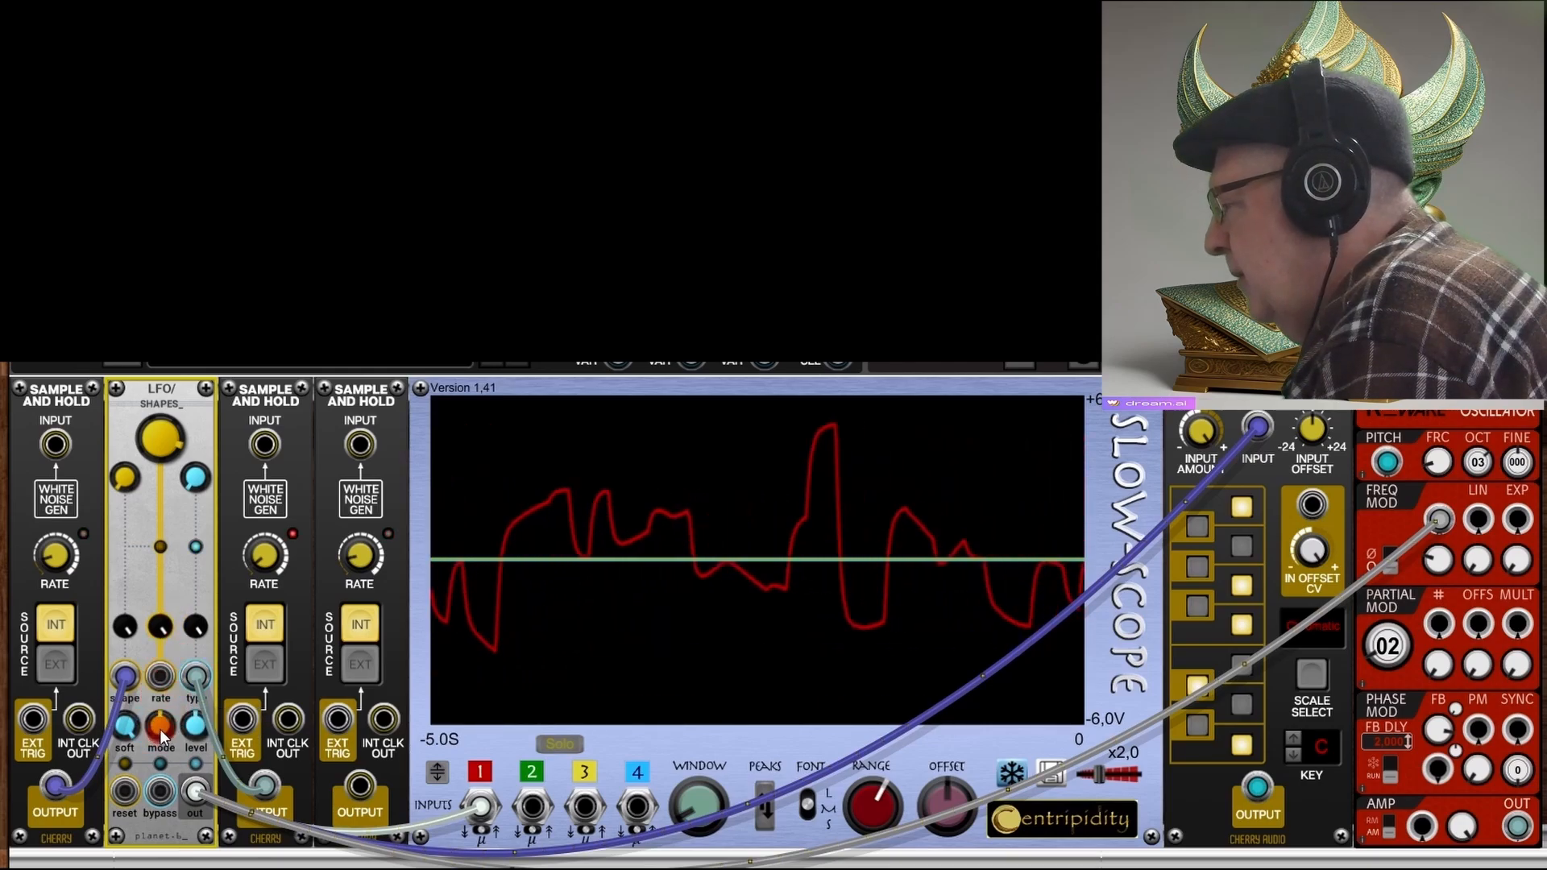
{"action": "mouse_move", "coordinate": [158, 728]}
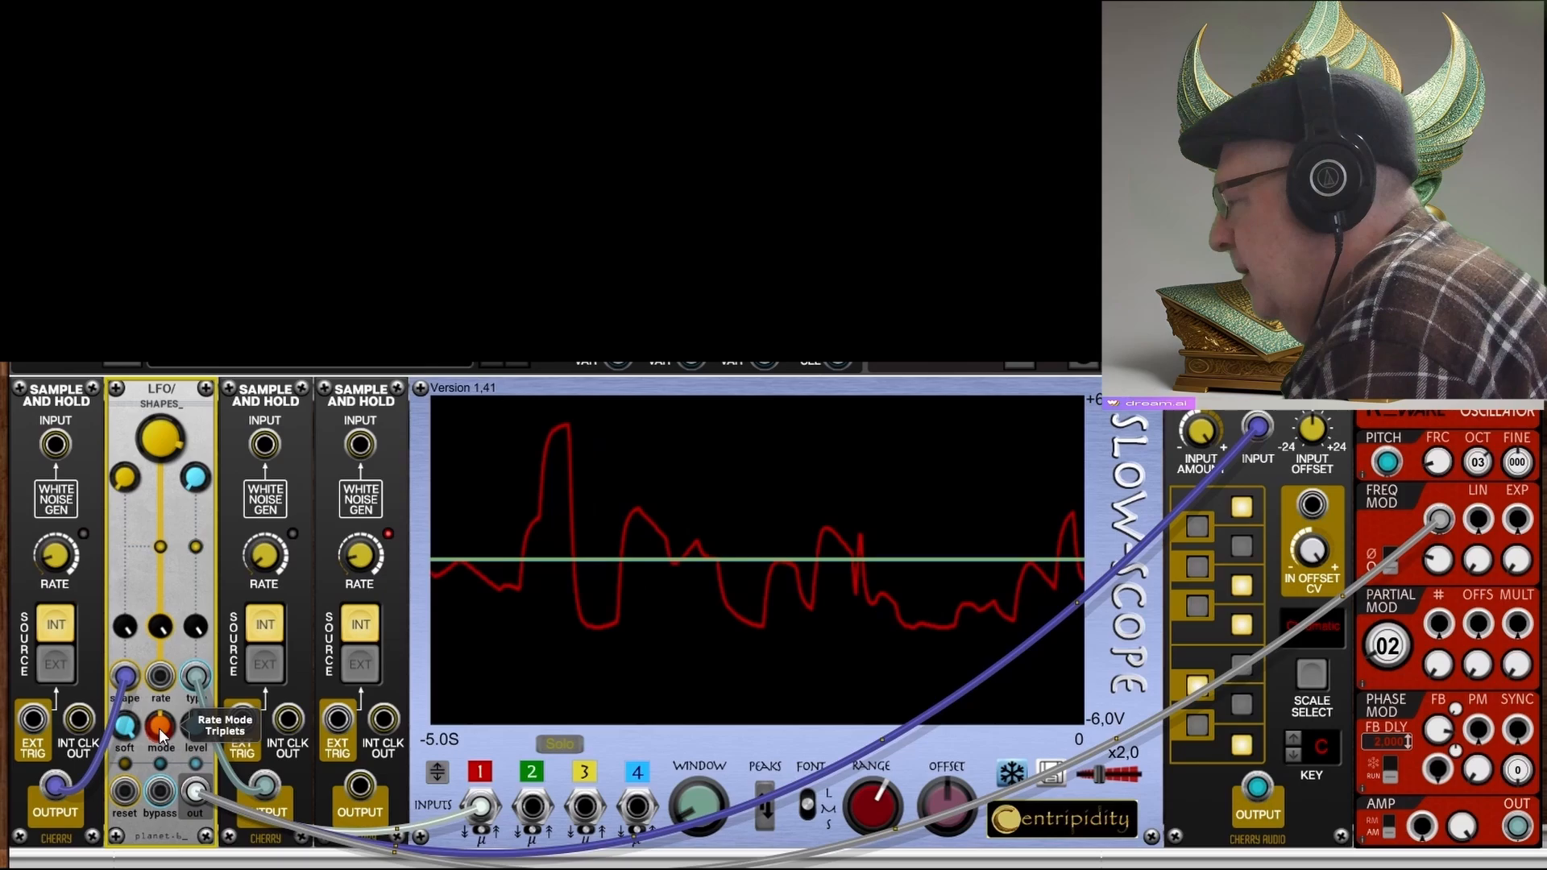
{"action": "mouse_move", "coordinate": [158, 727]}
{"action": "left_mouse_down"}
{"action": "mouse_move", "coordinate": [178, 621]}
{"action": "mouse_move", "coordinate": [203, 583]}
{"action": "mouse_move", "coordinate": [222, 606]}
{"action": "left_mouse_up"}
{"action": "left_click_drag", "start_coordinate": [360, 788], "coordinate": [165, 869]}
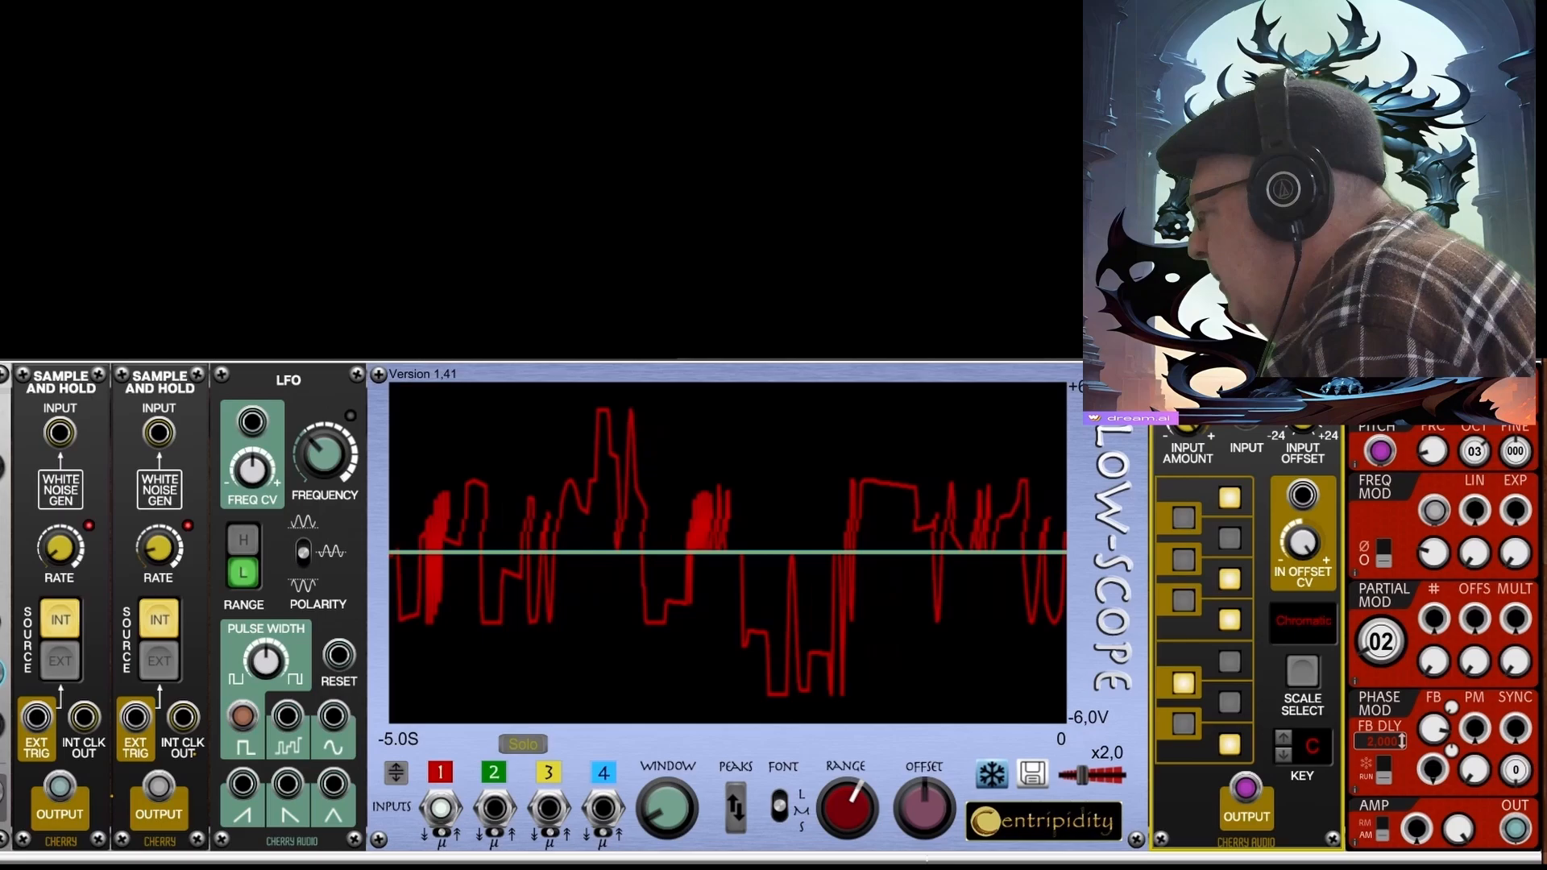
Step: Move the square-wave LFO cable from the LFO Shapes module's reset input to its bypass input and back to reset
{"action": "scroll", "coordinate": [774, 612], "scroll_direction": "left", "scroll_amount": 3}
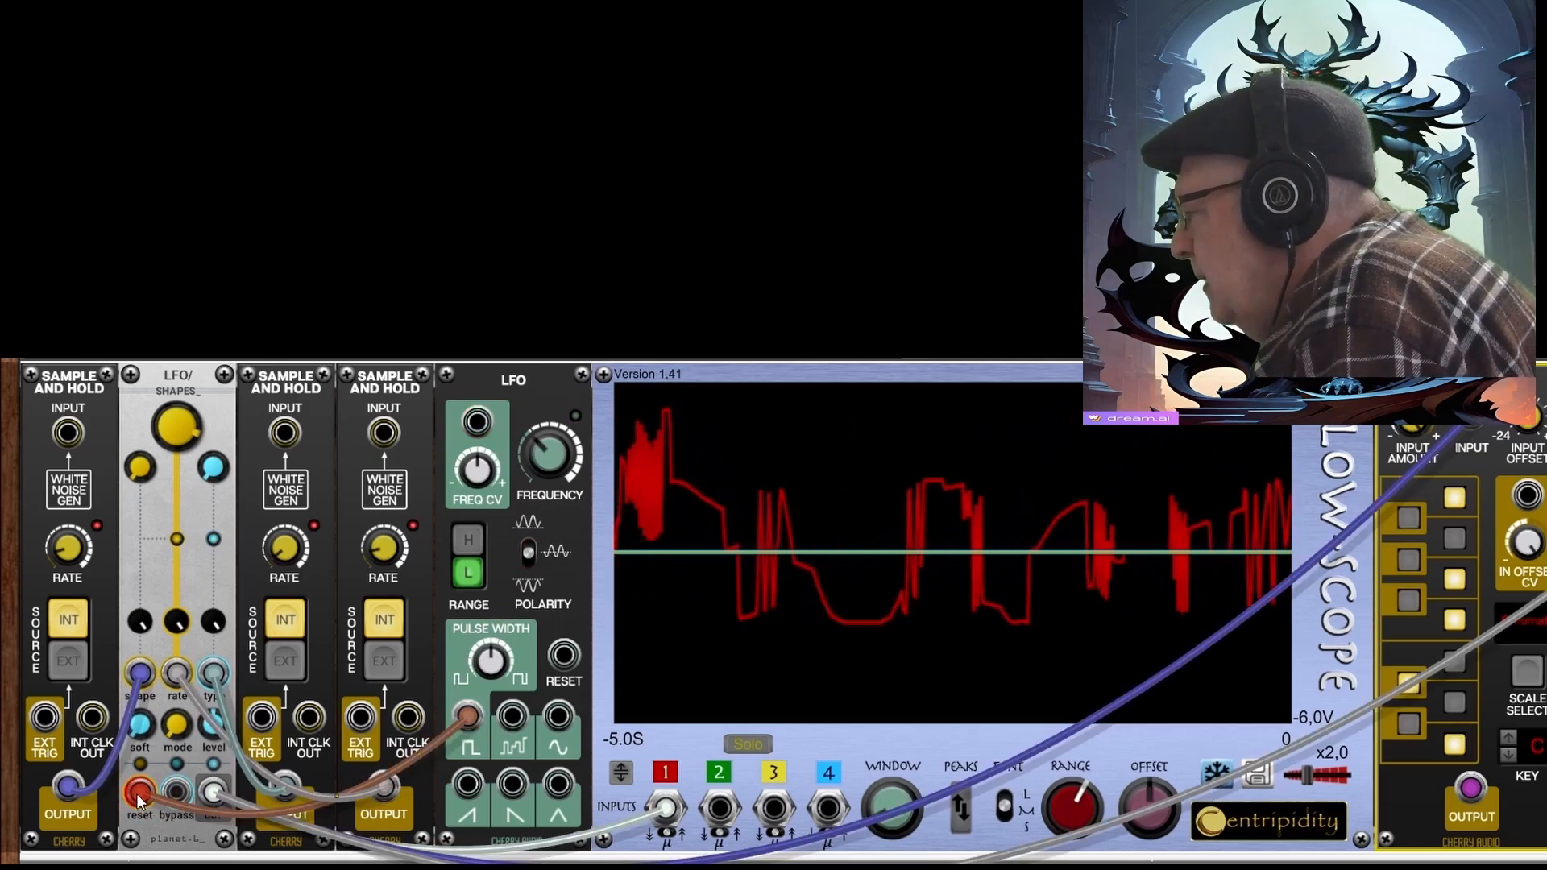
{"action": "left_click_drag", "start_coordinate": [139, 798], "coordinate": [184, 800]}
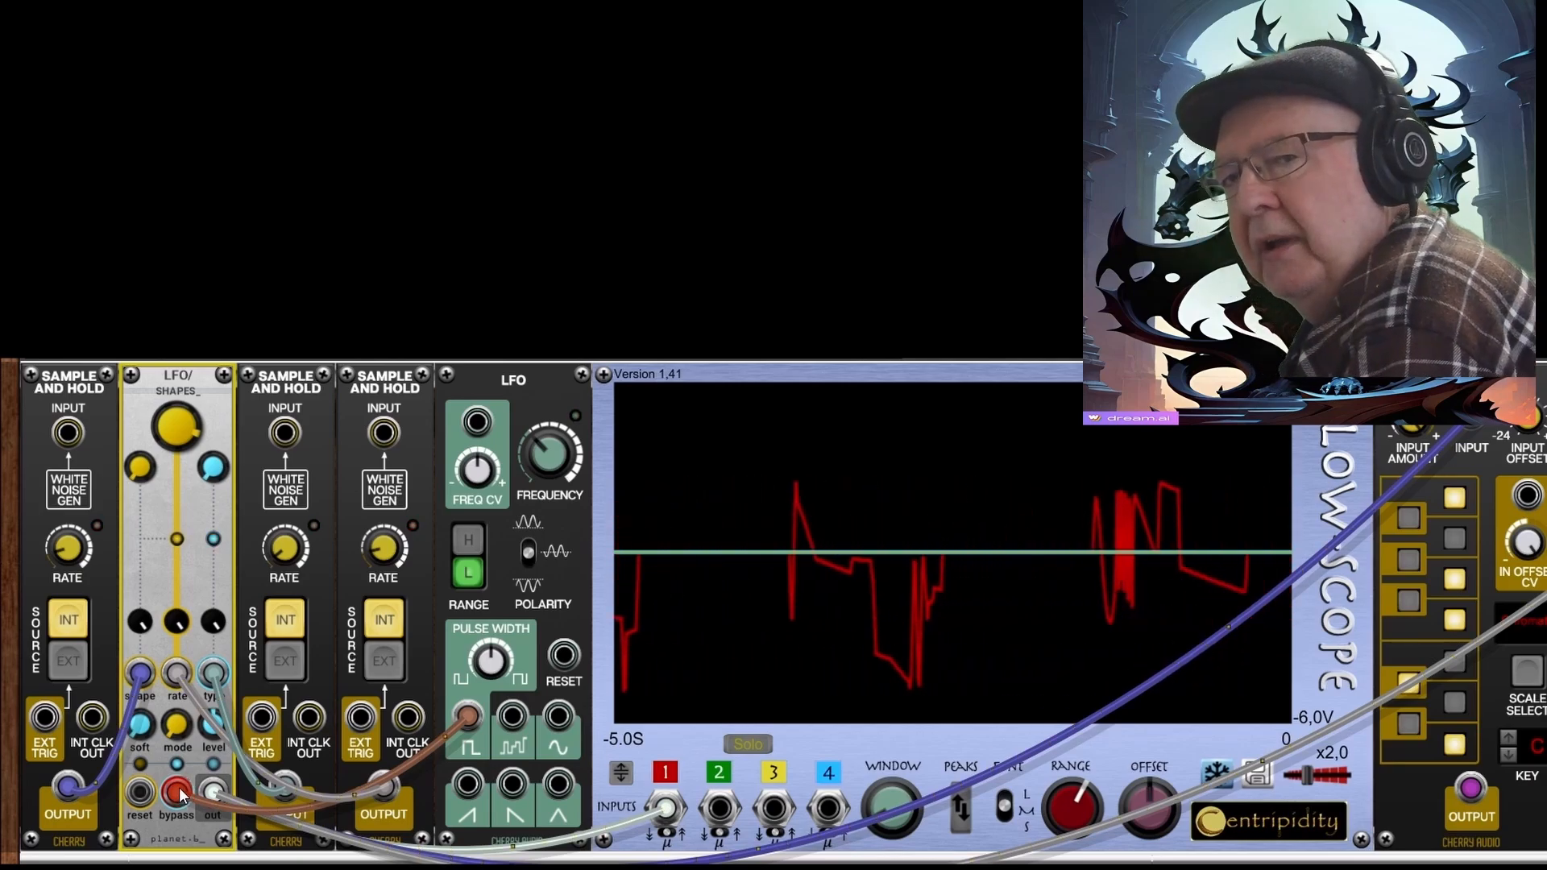
{"action": "left_click_drag", "start_coordinate": [179, 798], "coordinate": [142, 805]}
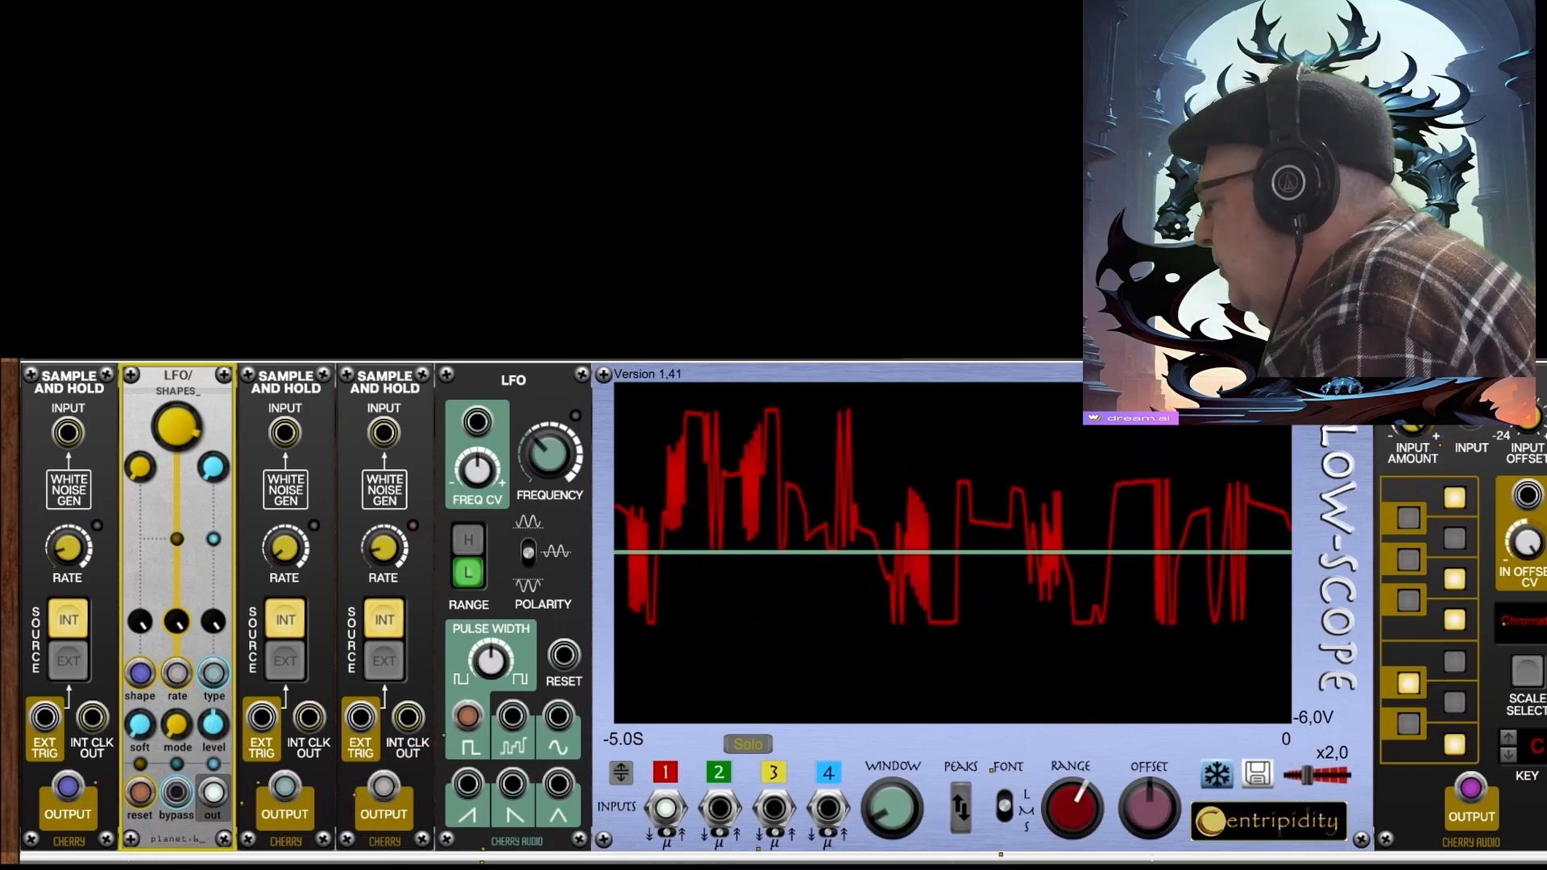
Step: Patch the LFO Shapes output directly to the oscillator's pitch input in place of the quantizer's output
{"action": "scroll", "coordinate": [773, 613], "scroll_direction": "right", "scroll_amount": 3}
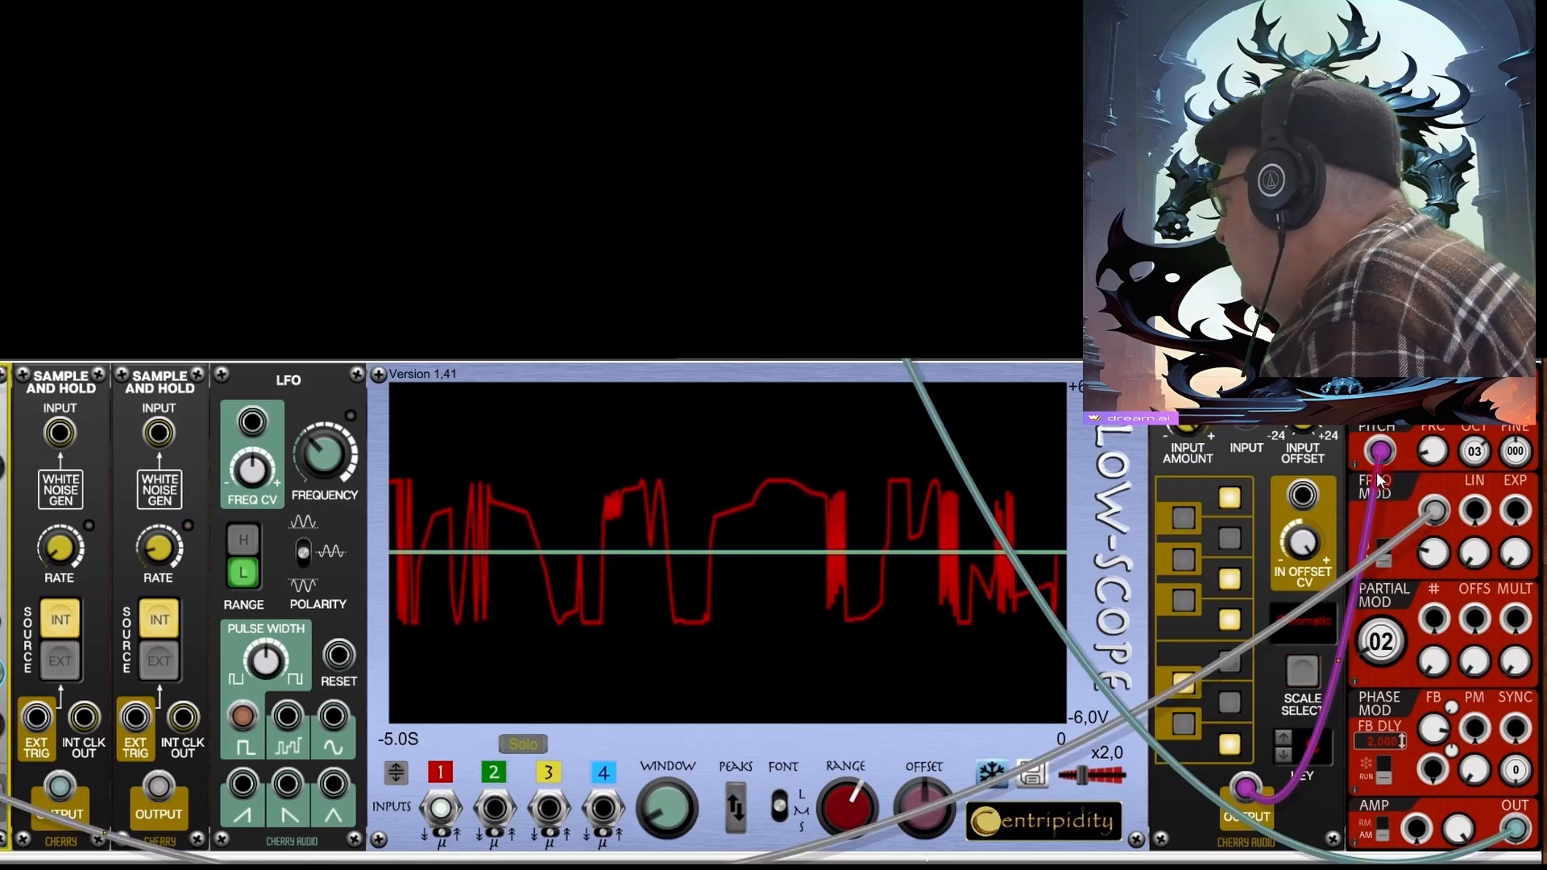
{"action": "mouse_move", "coordinate": [1379, 451]}
{"action": "left_mouse_down"}
{"action": "mouse_move", "coordinate": [1274, 431]}
{"action": "mouse_move", "coordinate": [1384, 478]}
{"action": "mouse_move", "coordinate": [1382, 453]}
{"action": "left_mouse_up"}
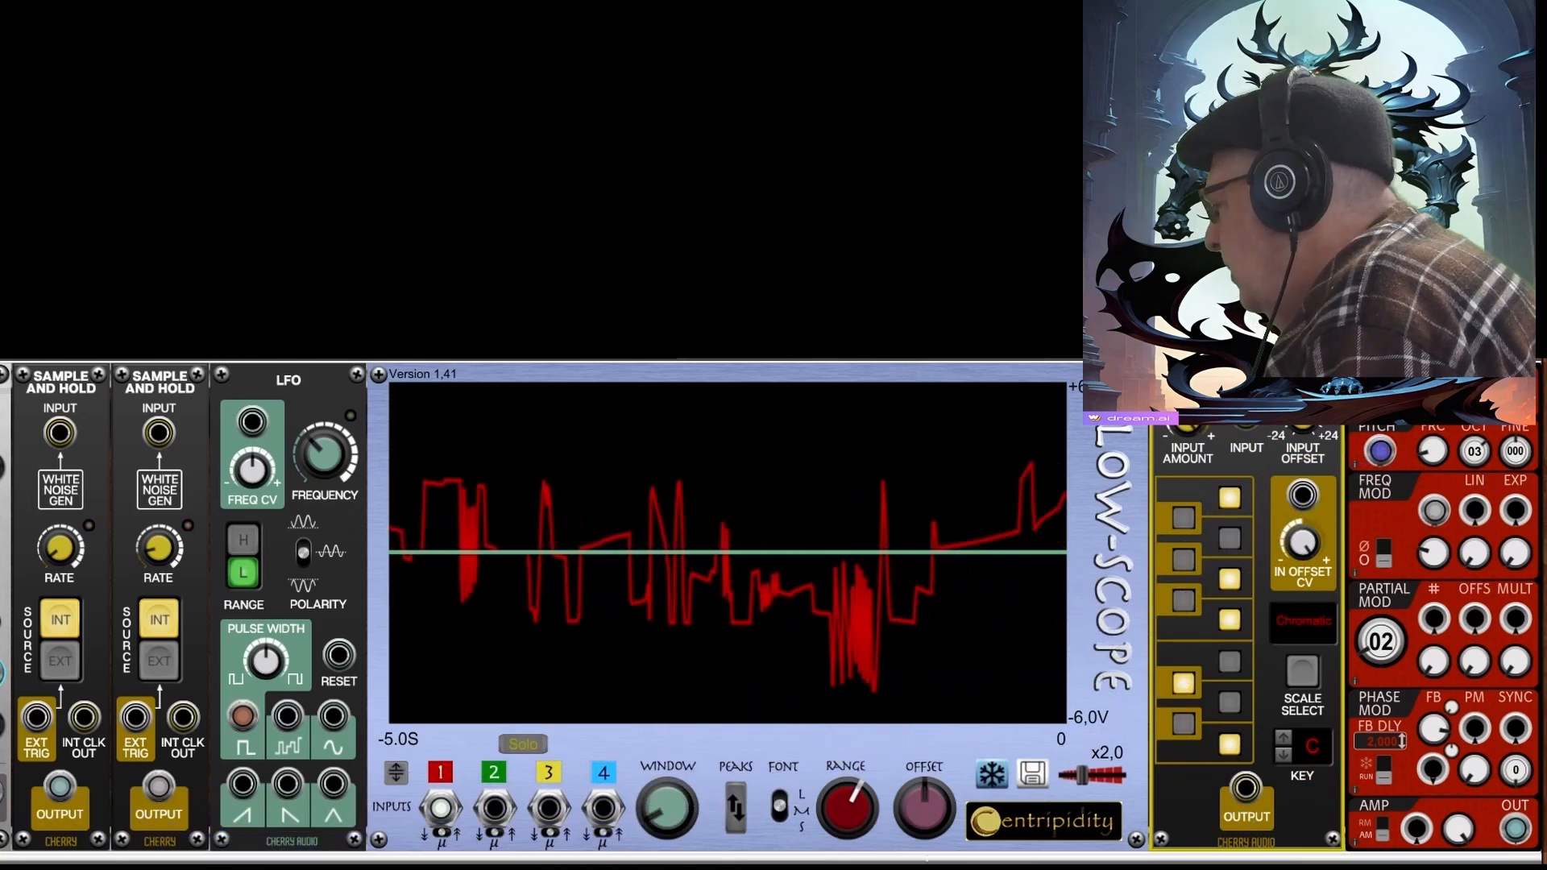
Step: Unplug and replug the square-wave cable at the reset input, then try it in bypass and return it to reset
{"action": "scroll", "coordinate": [774, 612], "scroll_direction": "left", "scroll_amount": 3}
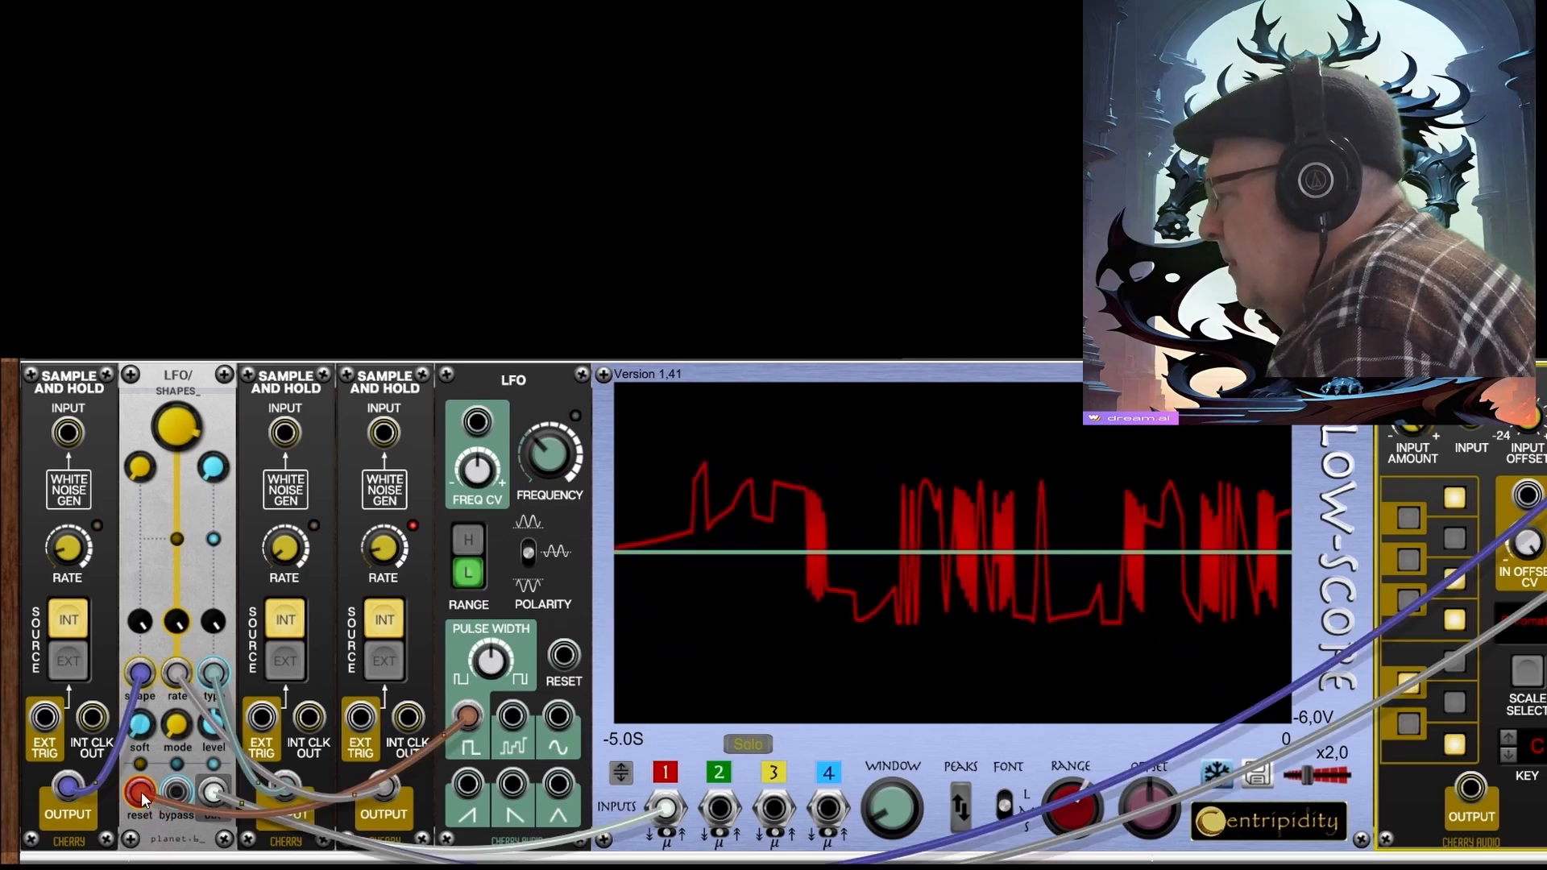
{"action": "left_click_drag", "start_coordinate": [143, 798], "coordinate": [173, 861]}
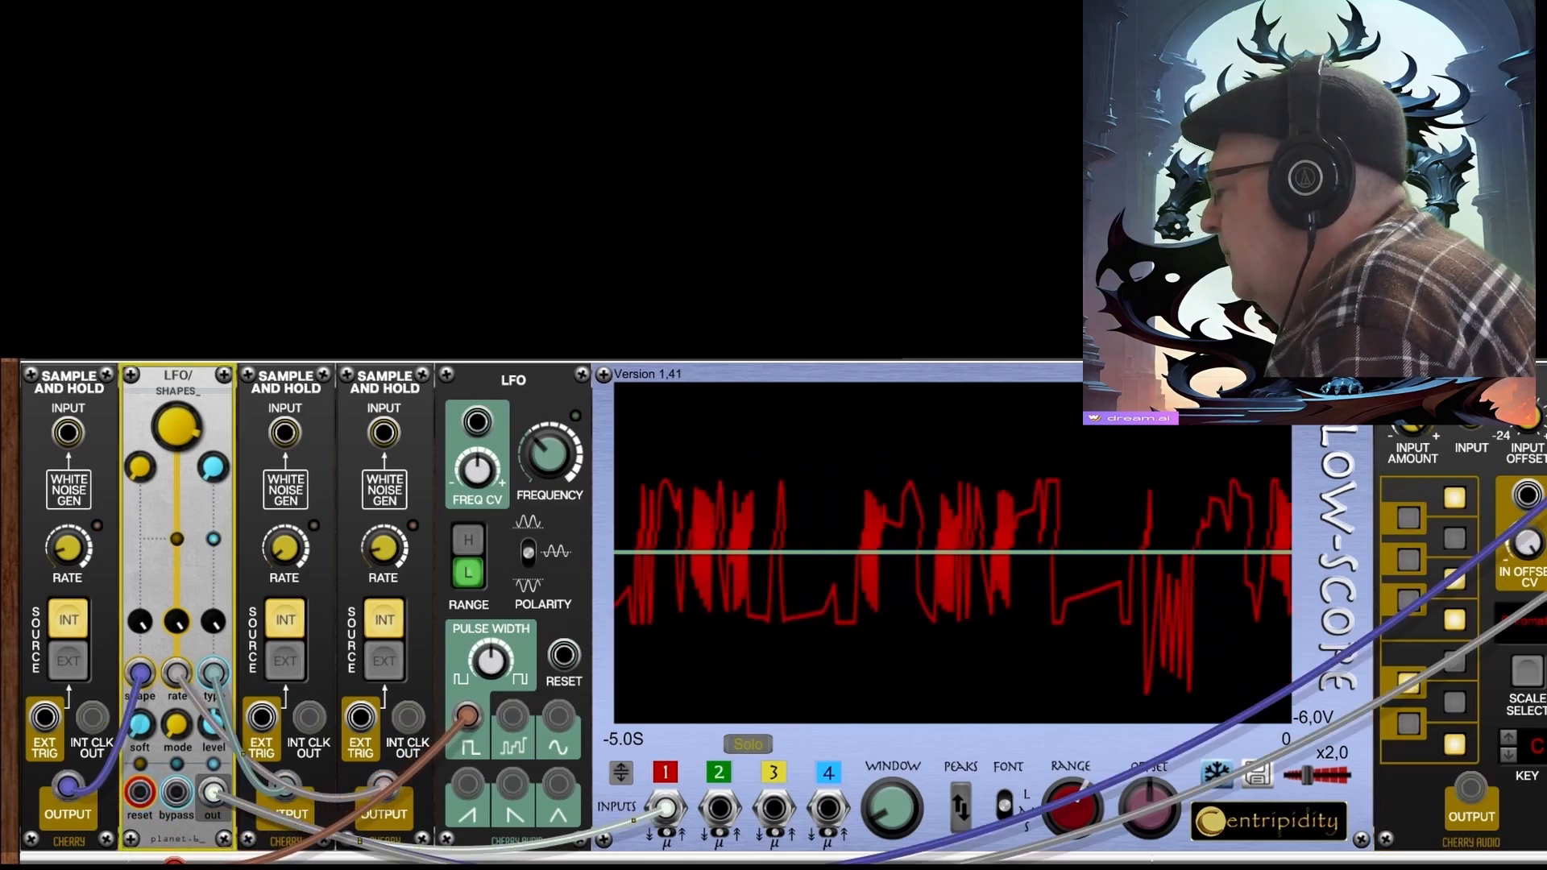
{"action": "left_click_drag", "start_coordinate": [174, 861], "coordinate": [151, 802]}
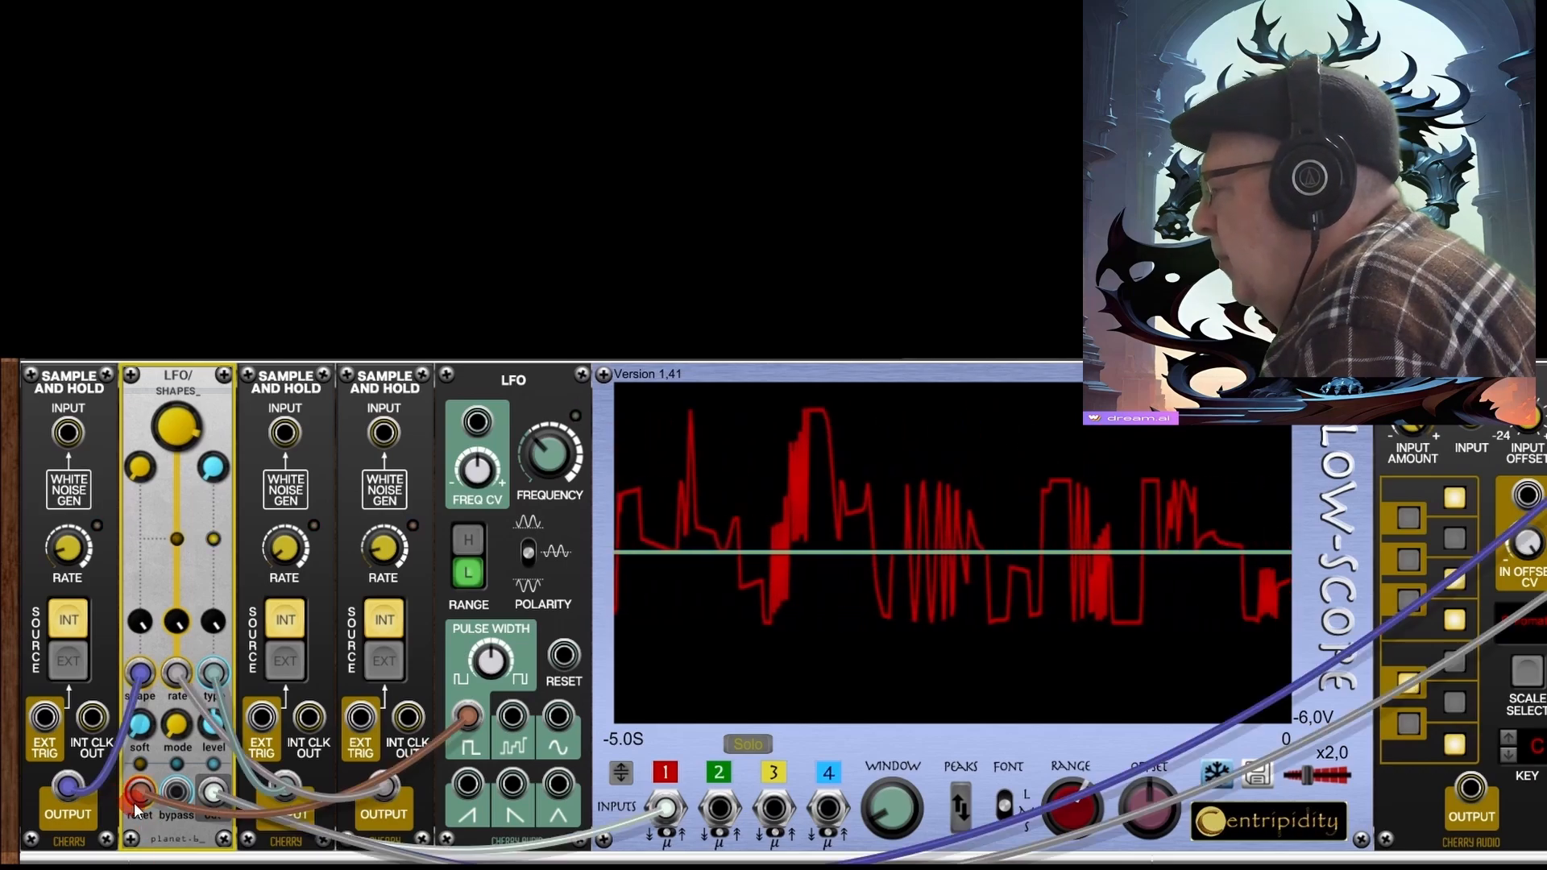
{"action": "left_click_drag", "start_coordinate": [135, 808], "coordinate": [178, 817]}
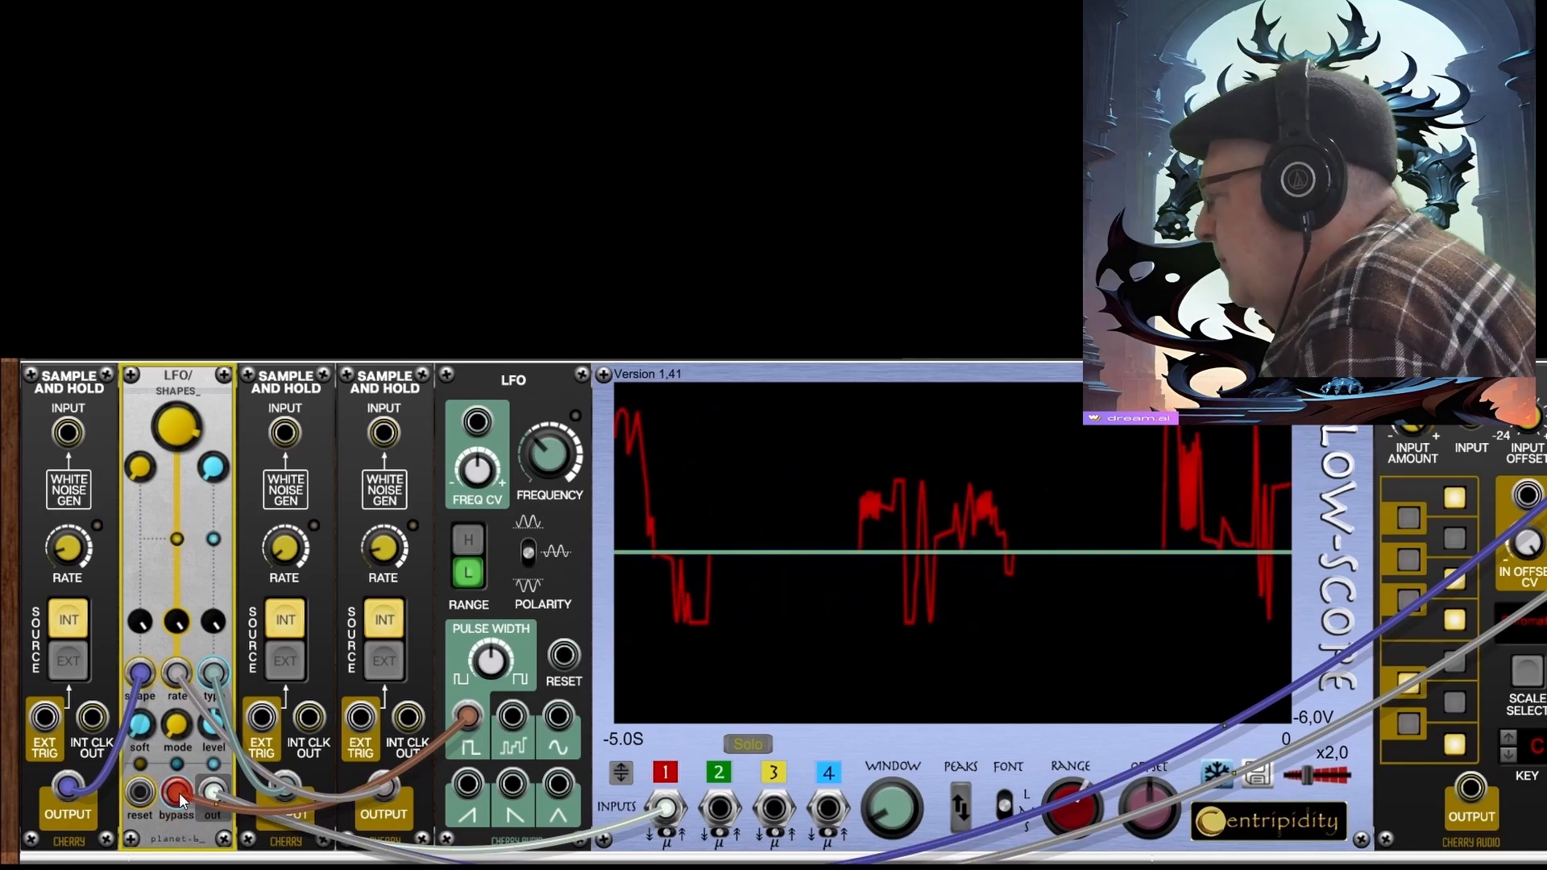
{"action": "left_click_drag", "start_coordinate": [179, 797], "coordinate": [141, 796]}
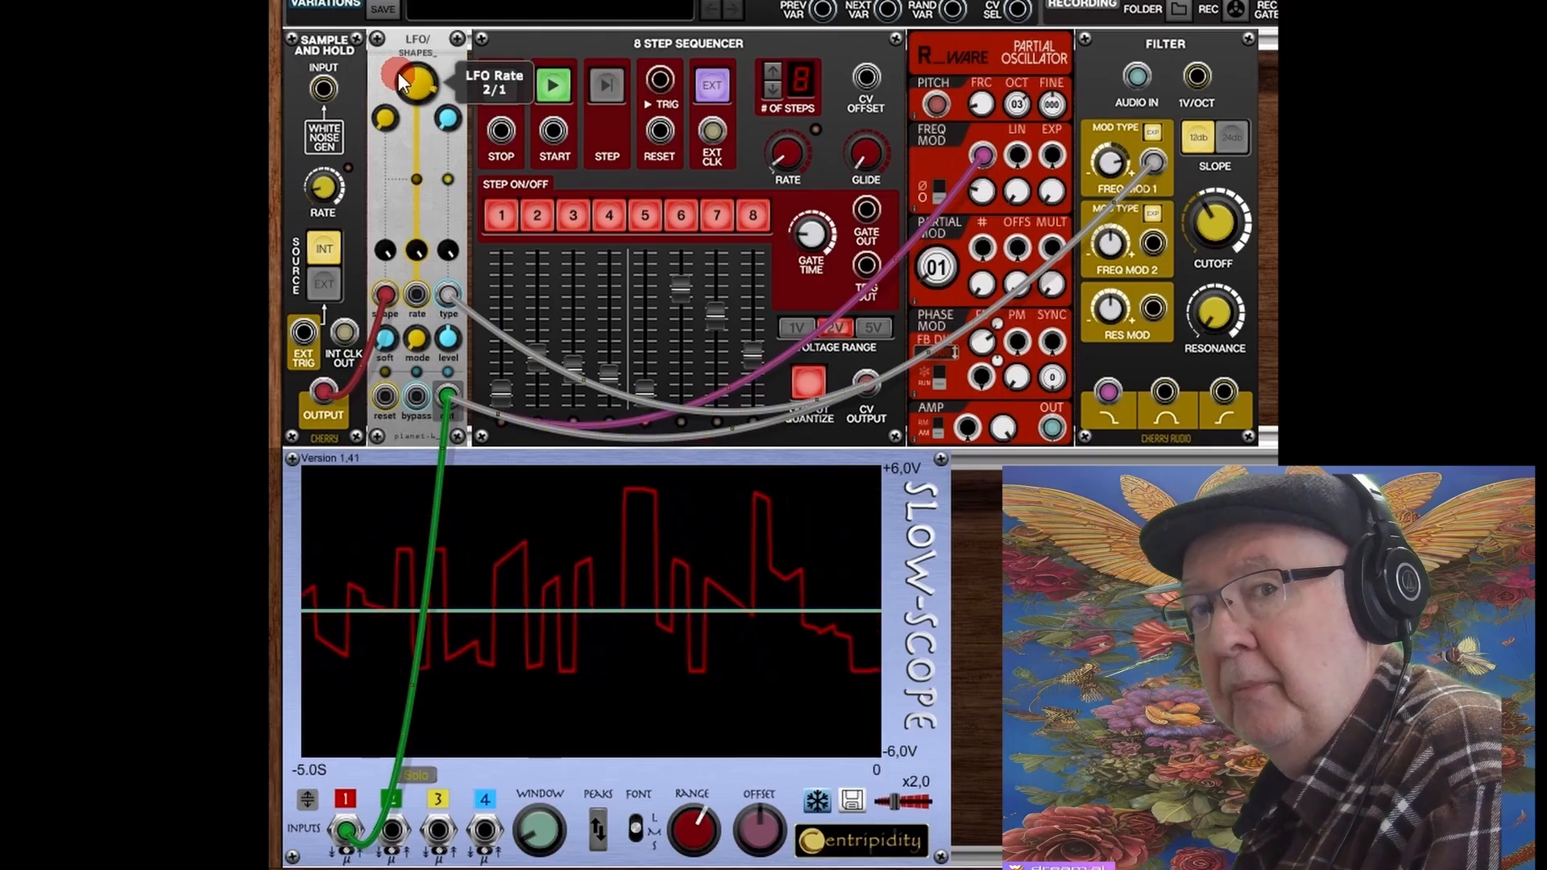
Step: Trace the patch across the LFO rate, the filter's frequency modulation input and the sequencer's CV output
{"action": "left_click_drag", "start_coordinate": [401, 66], "coordinate": [422, 85]}
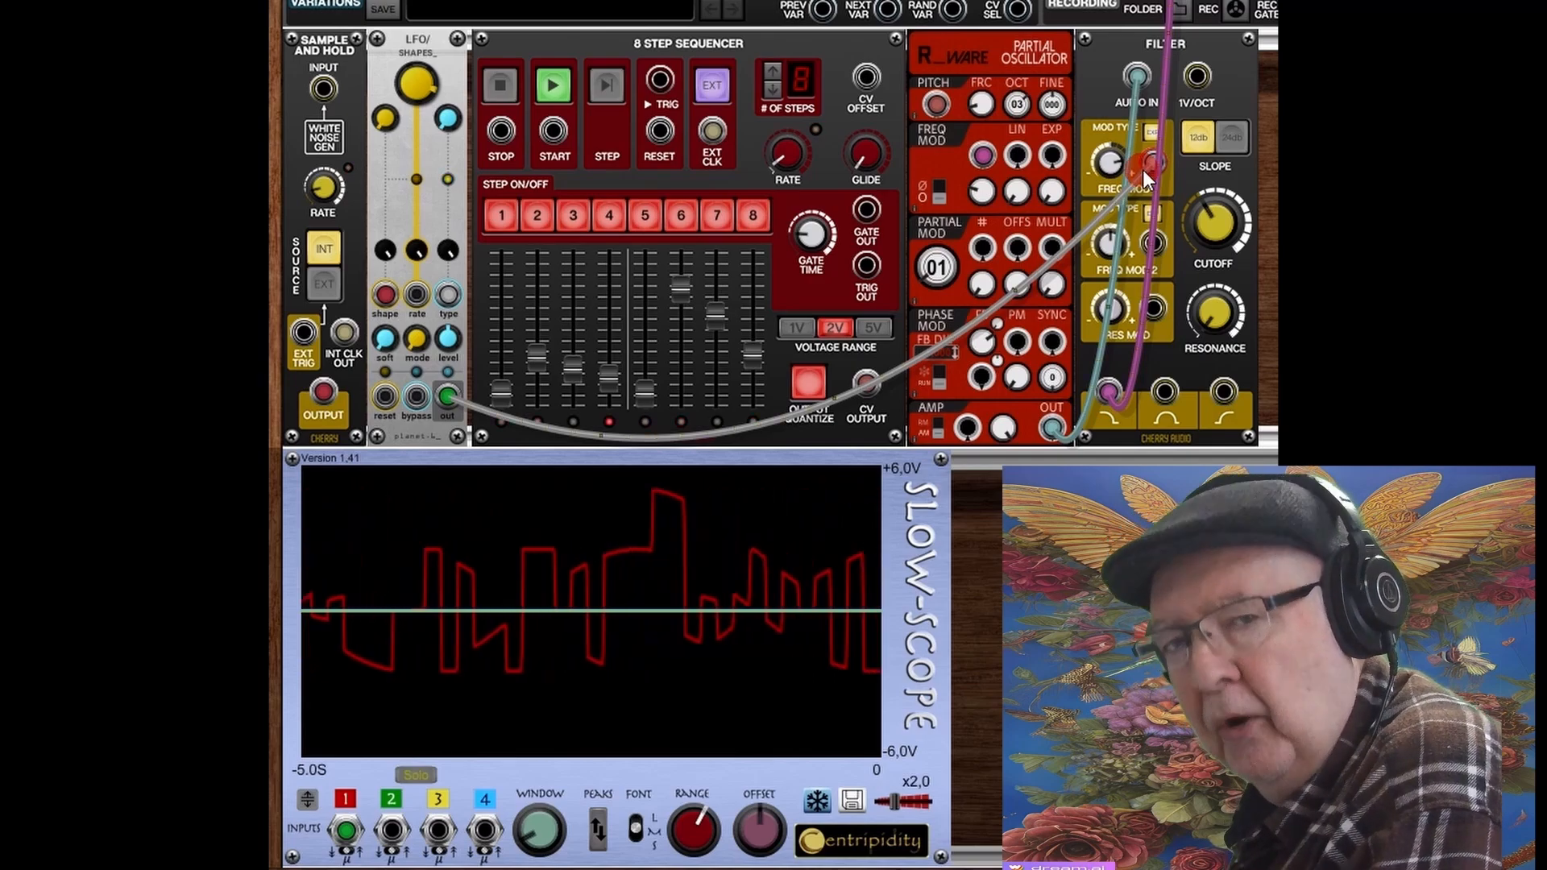
{"action": "left_click_drag", "start_coordinate": [1142, 169], "coordinate": [1150, 163]}
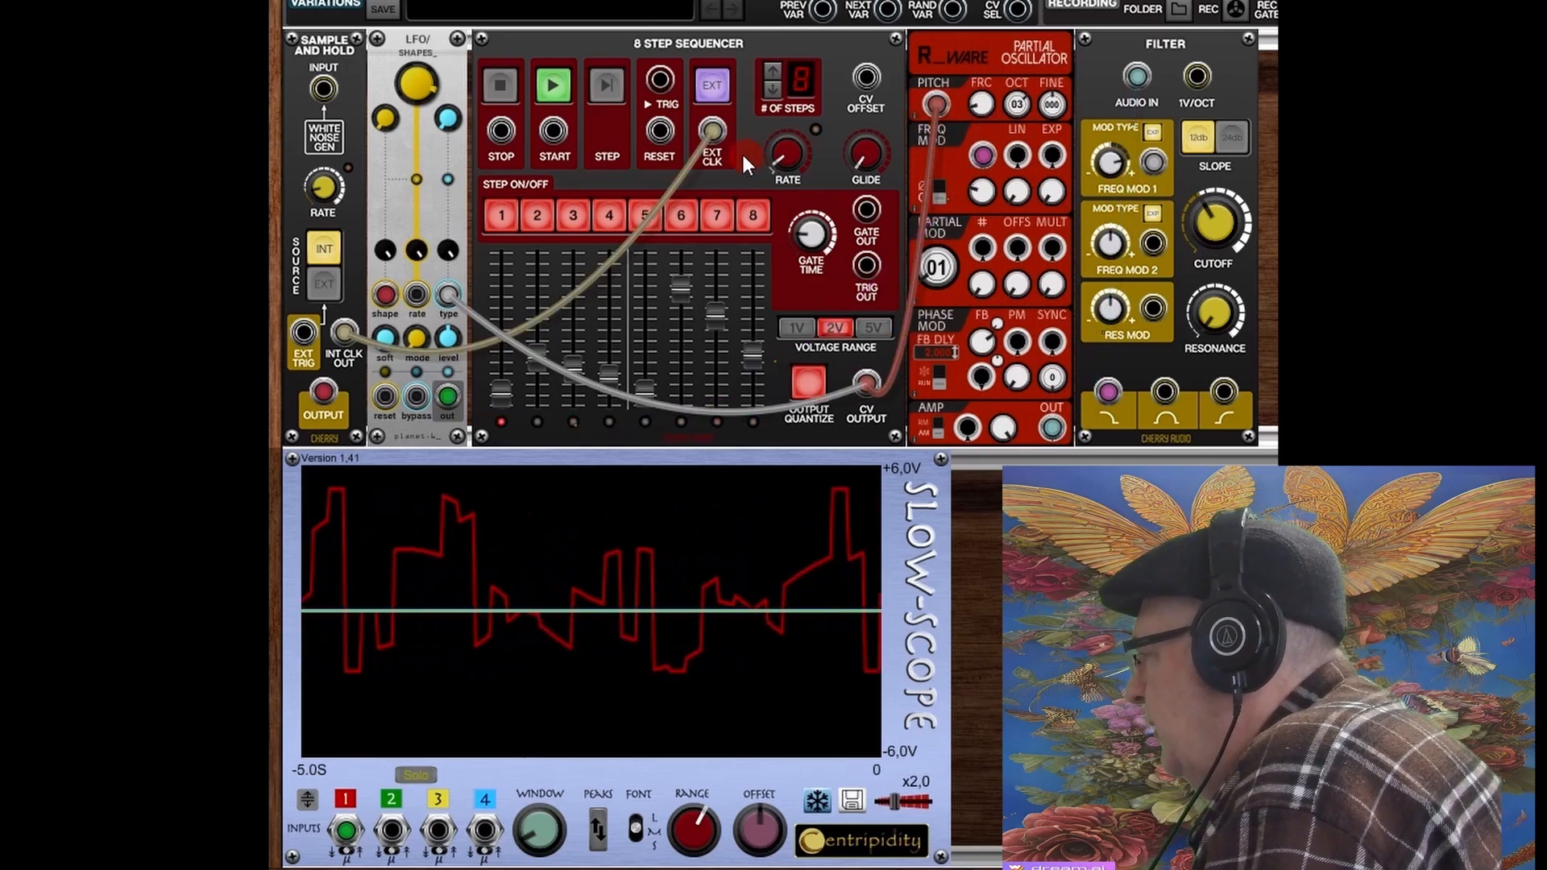
{"action": "left_click_drag", "start_coordinate": [883, 384], "coordinate": [871, 387]}
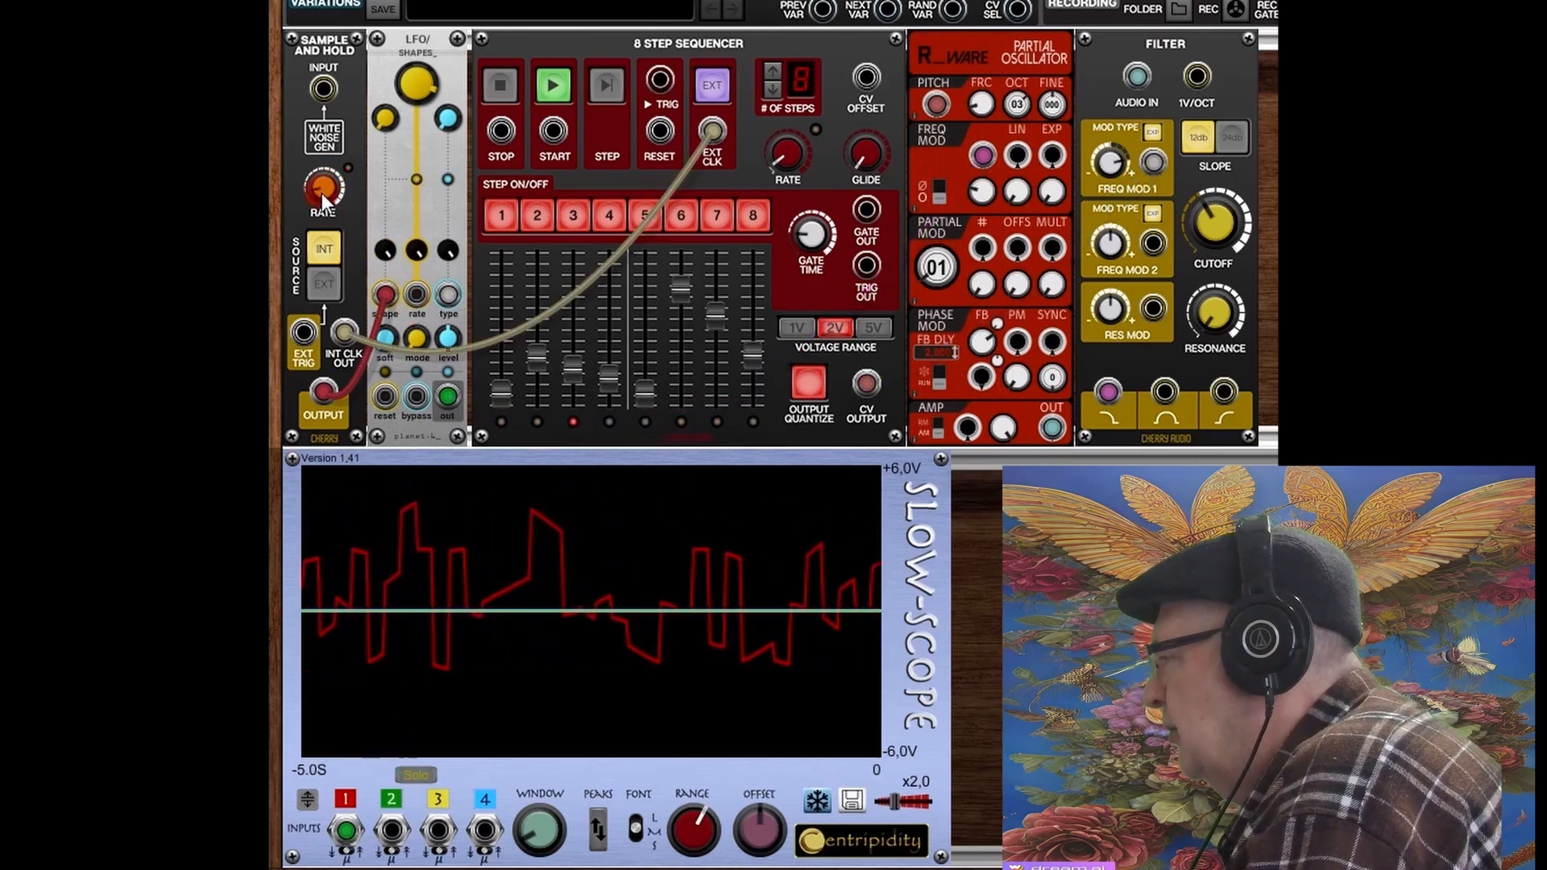
Step: Raise the Sample and Hold rate to 14.33 Hz to speed up the sequencer, then lower it again
{"action": "mouse_move", "coordinate": [322, 191]}
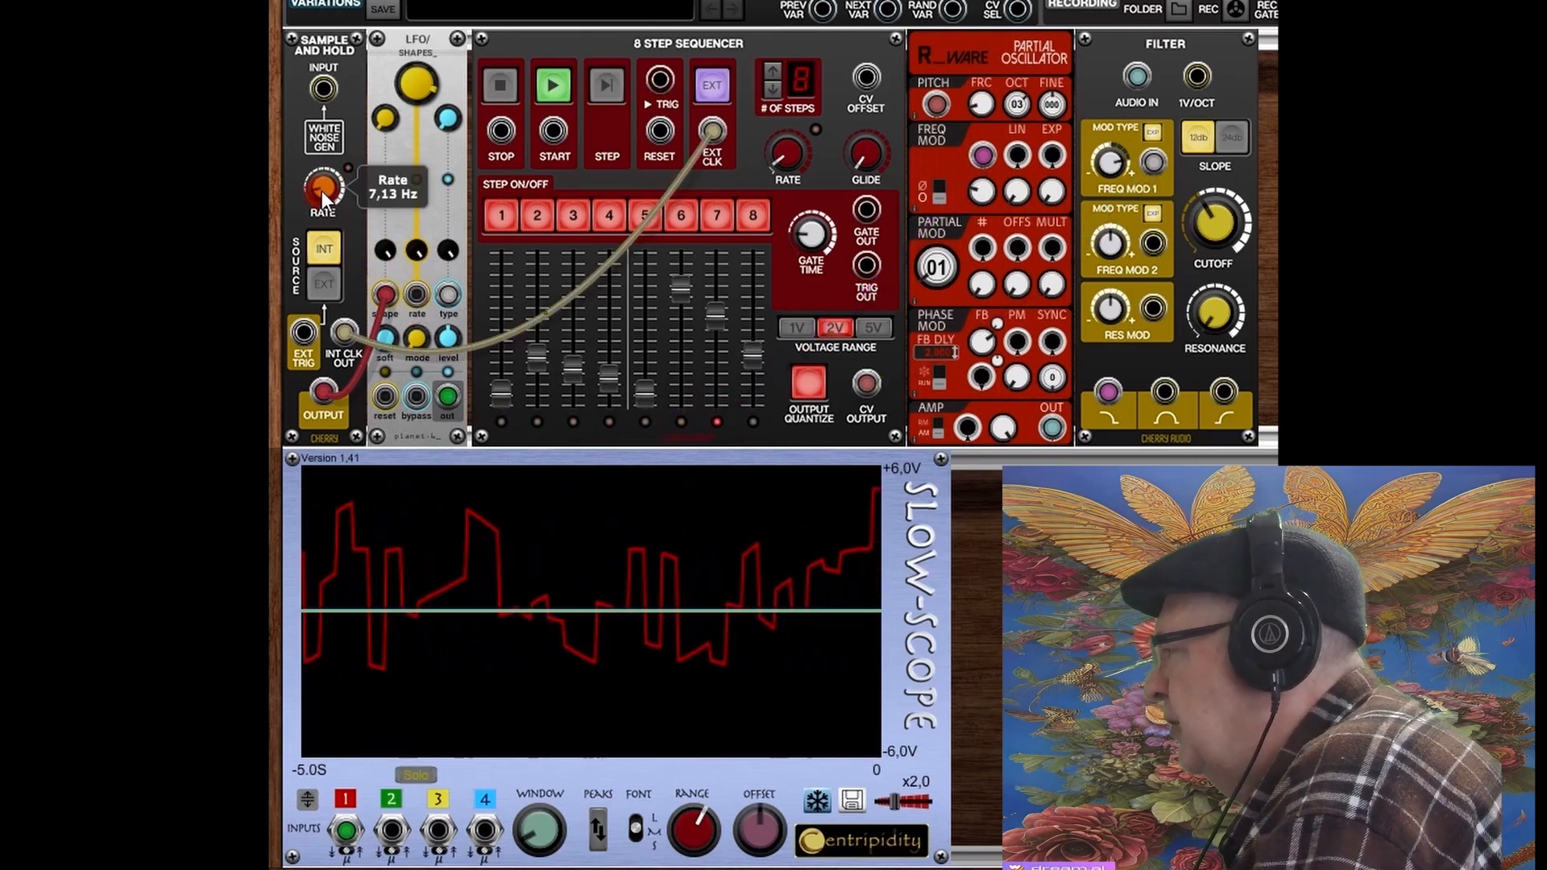
{"action": "left_click_drag", "start_coordinate": [322, 191], "coordinate": [322, 147]}
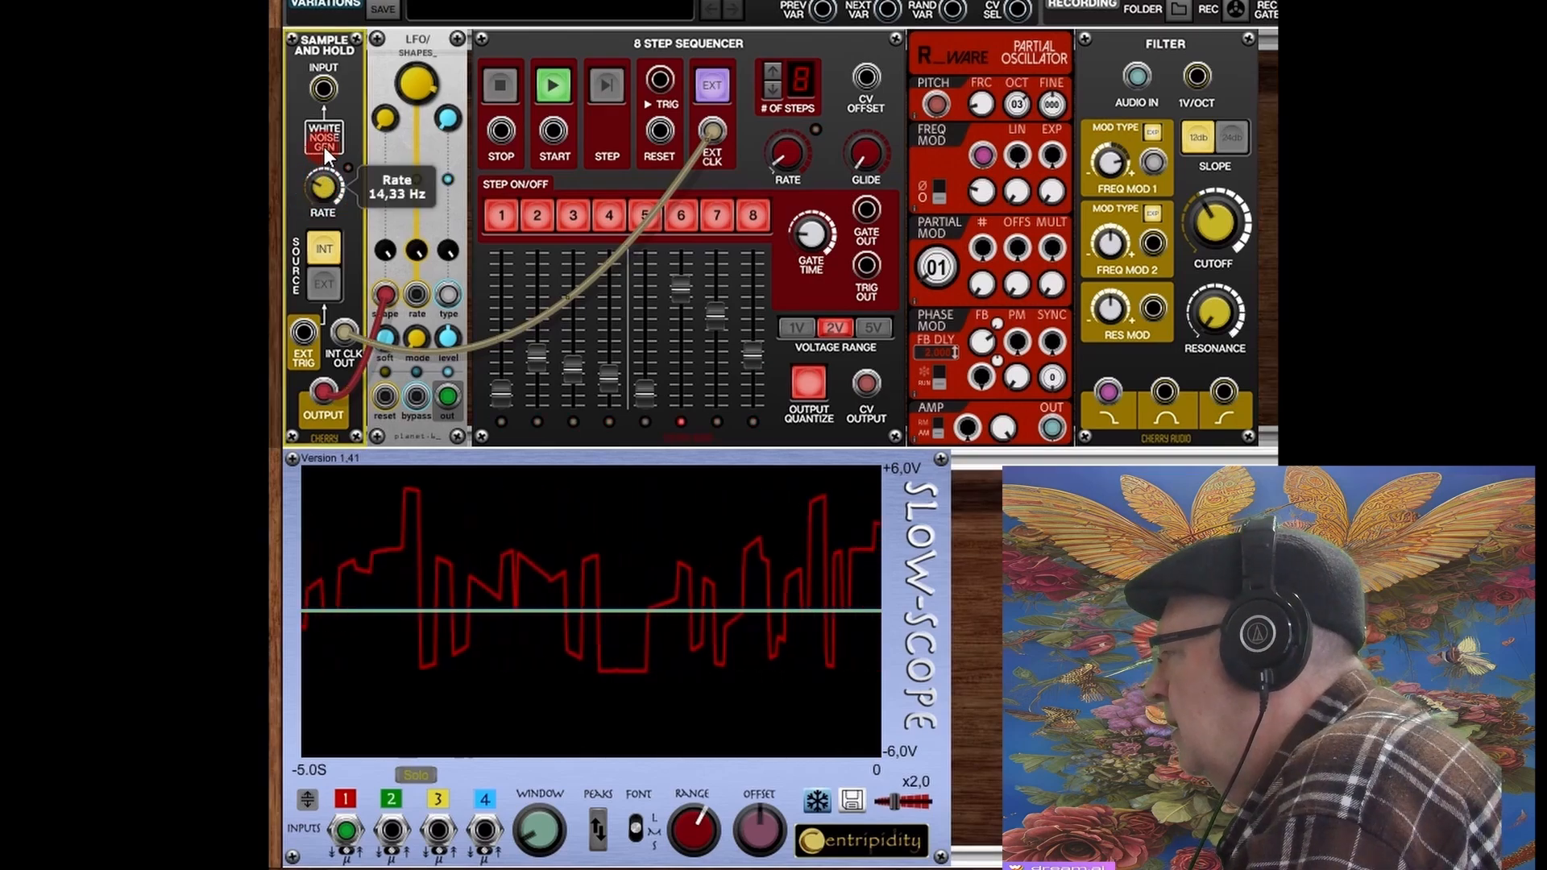
{"action": "mouse_move", "coordinate": [324, 182]}
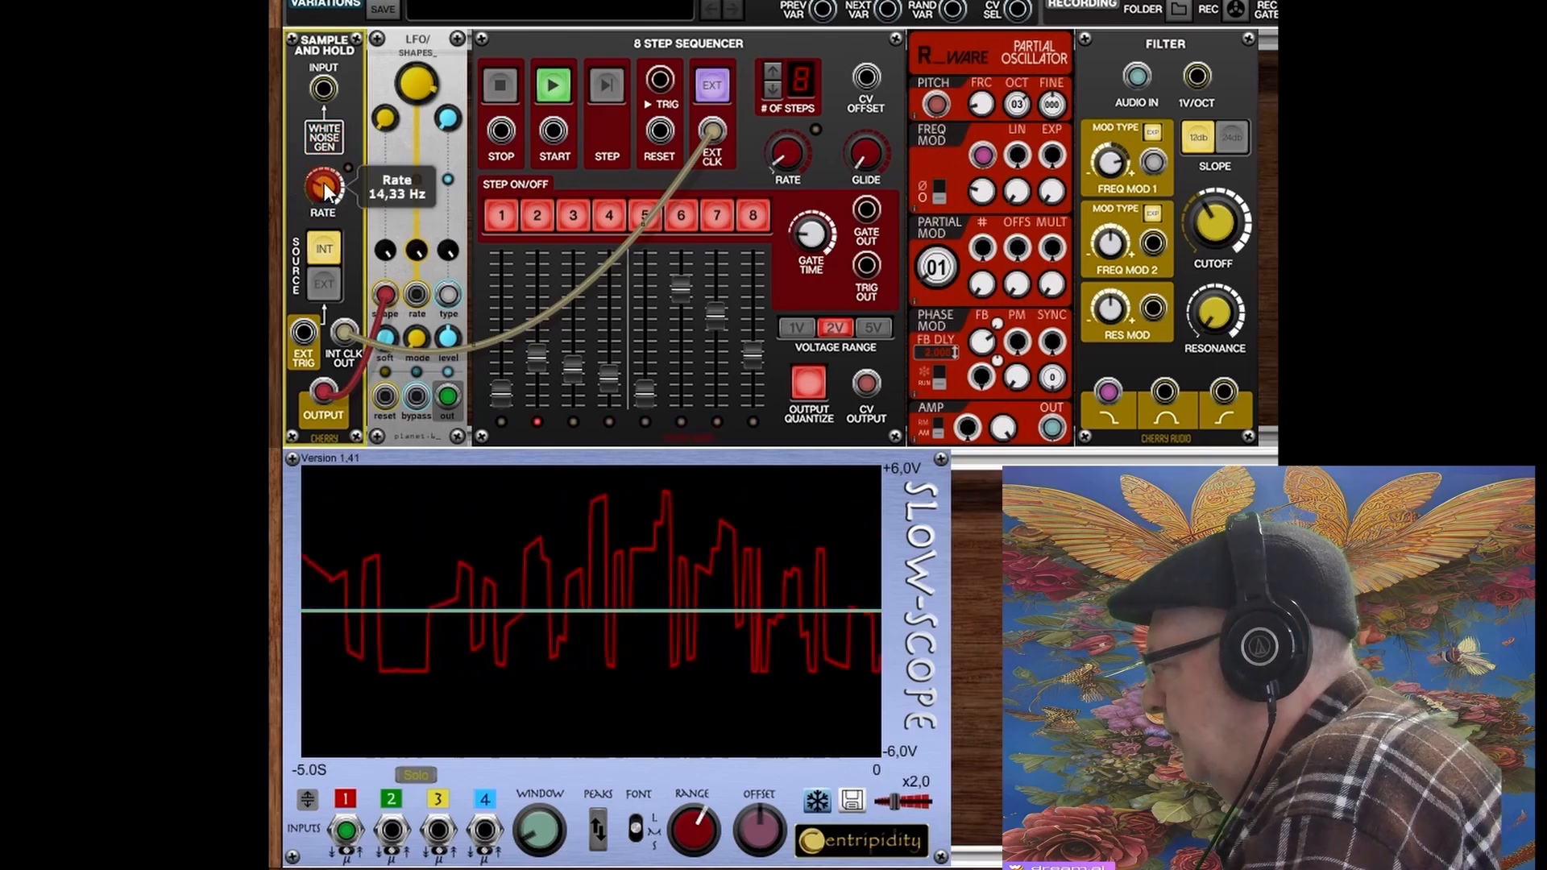
{"action": "left_click_drag", "start_coordinate": [324, 182], "coordinate": [322, 235]}
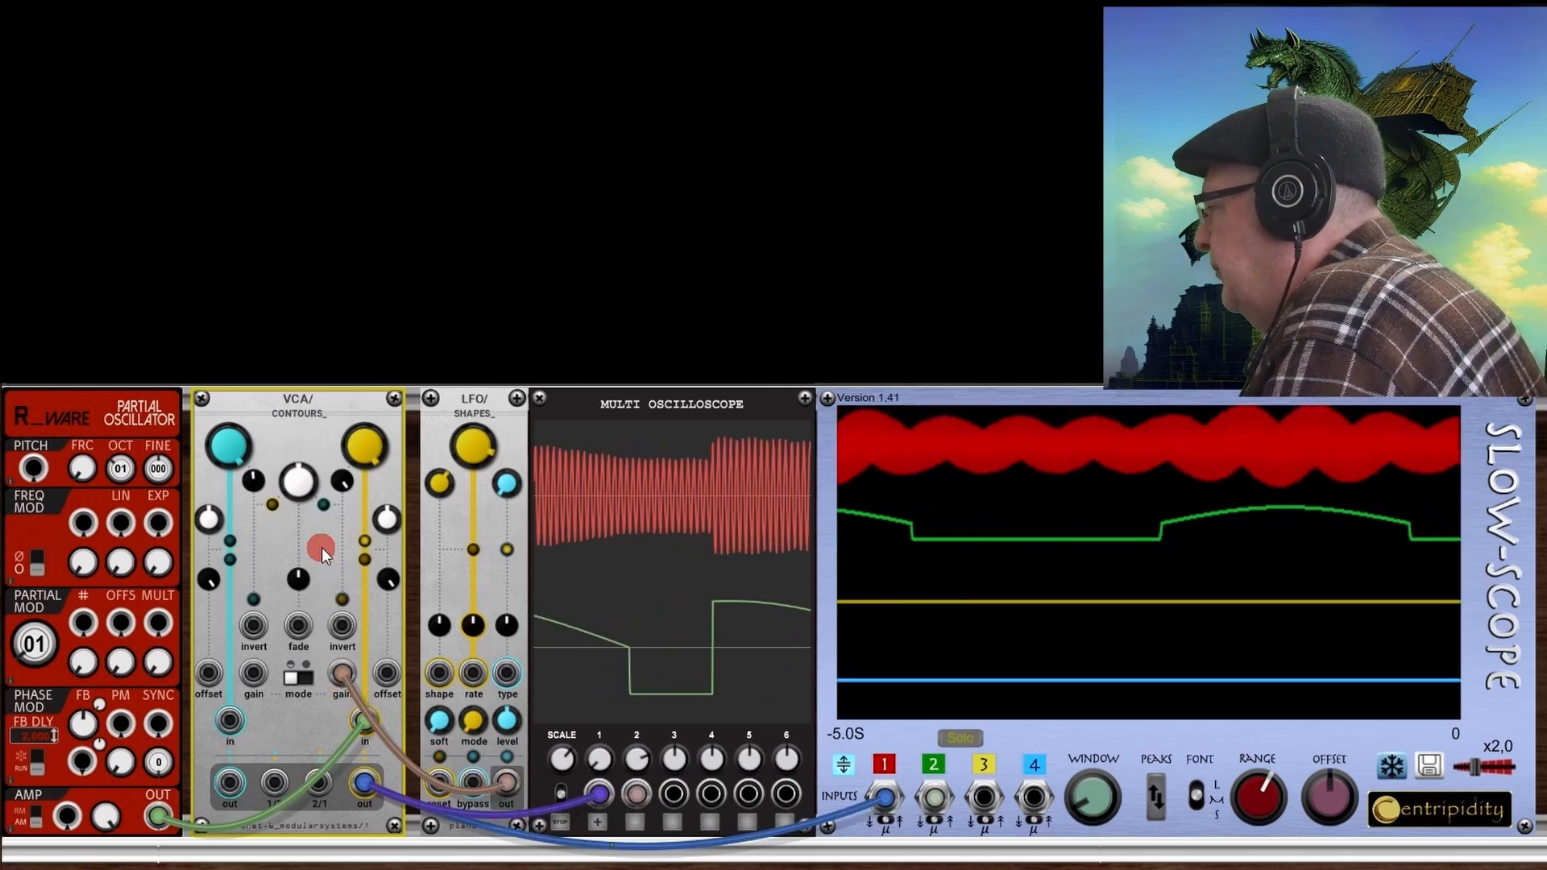
Step: Move the LFO Shapes cable from the VCA Contours yellow channel's gain input to its offset input
{"action": "left_click_drag", "start_coordinate": [341, 482], "coordinate": [345, 449]}
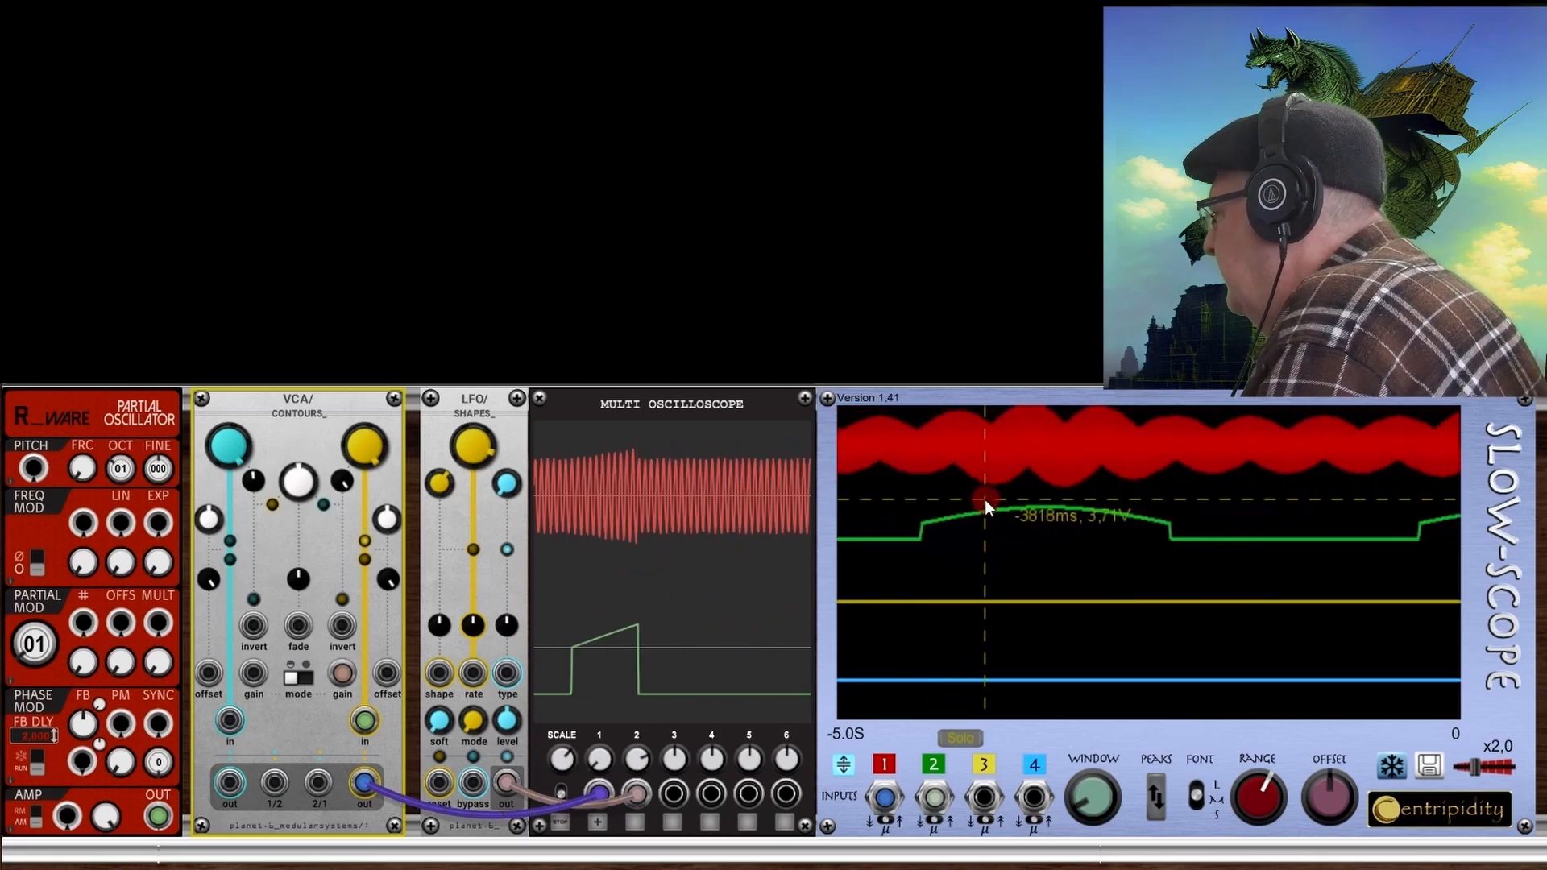
{"action": "left_click_drag", "start_coordinate": [935, 797], "coordinate": [343, 673]}
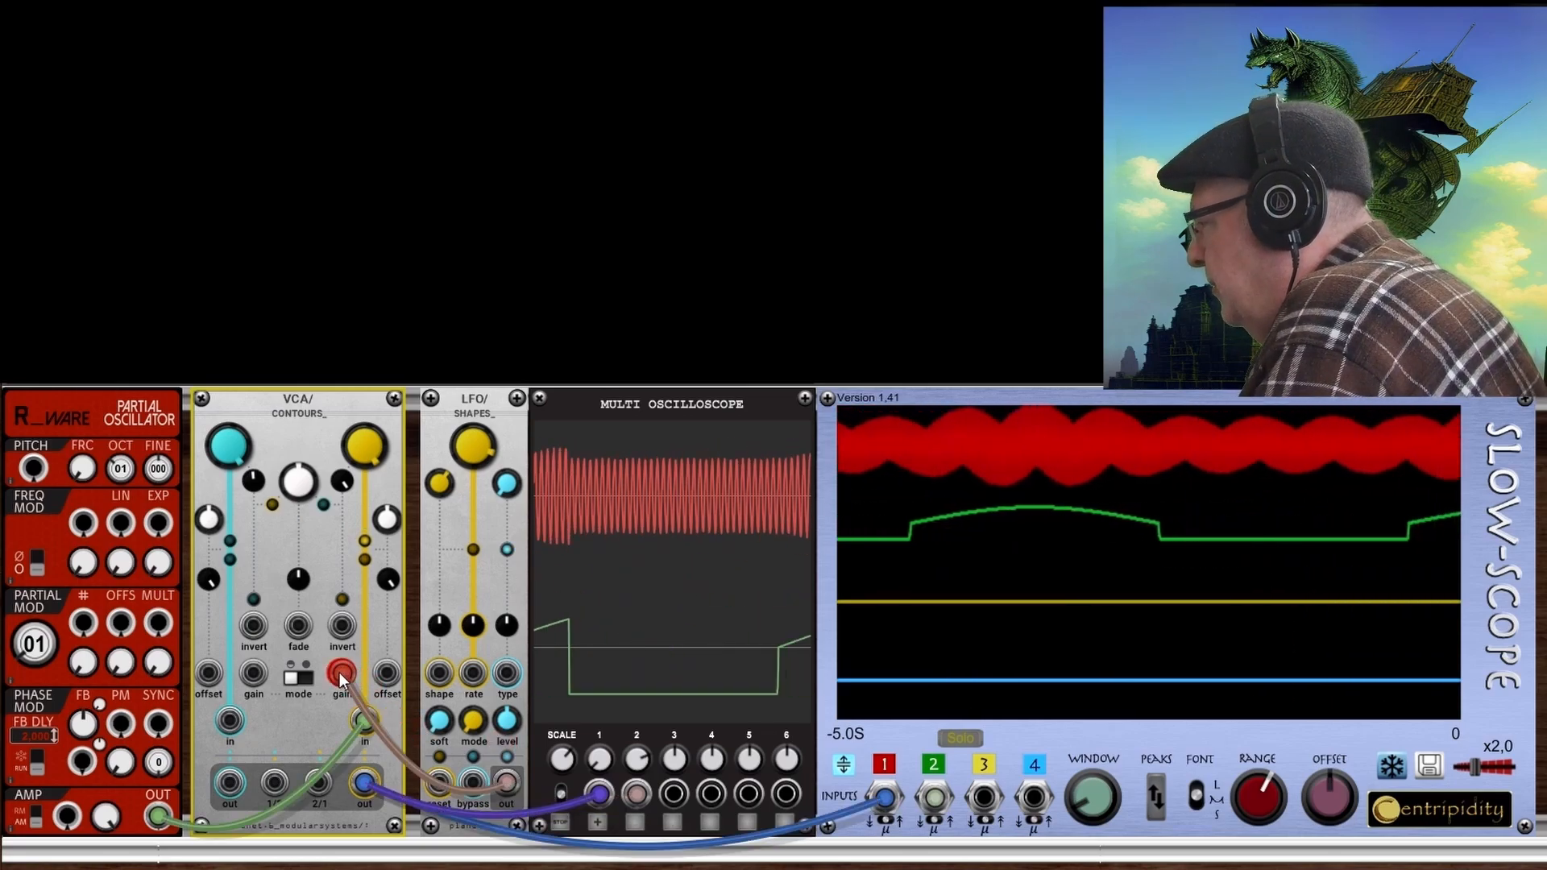
{"action": "left_click_drag", "start_coordinate": [341, 681], "coordinate": [388, 673]}
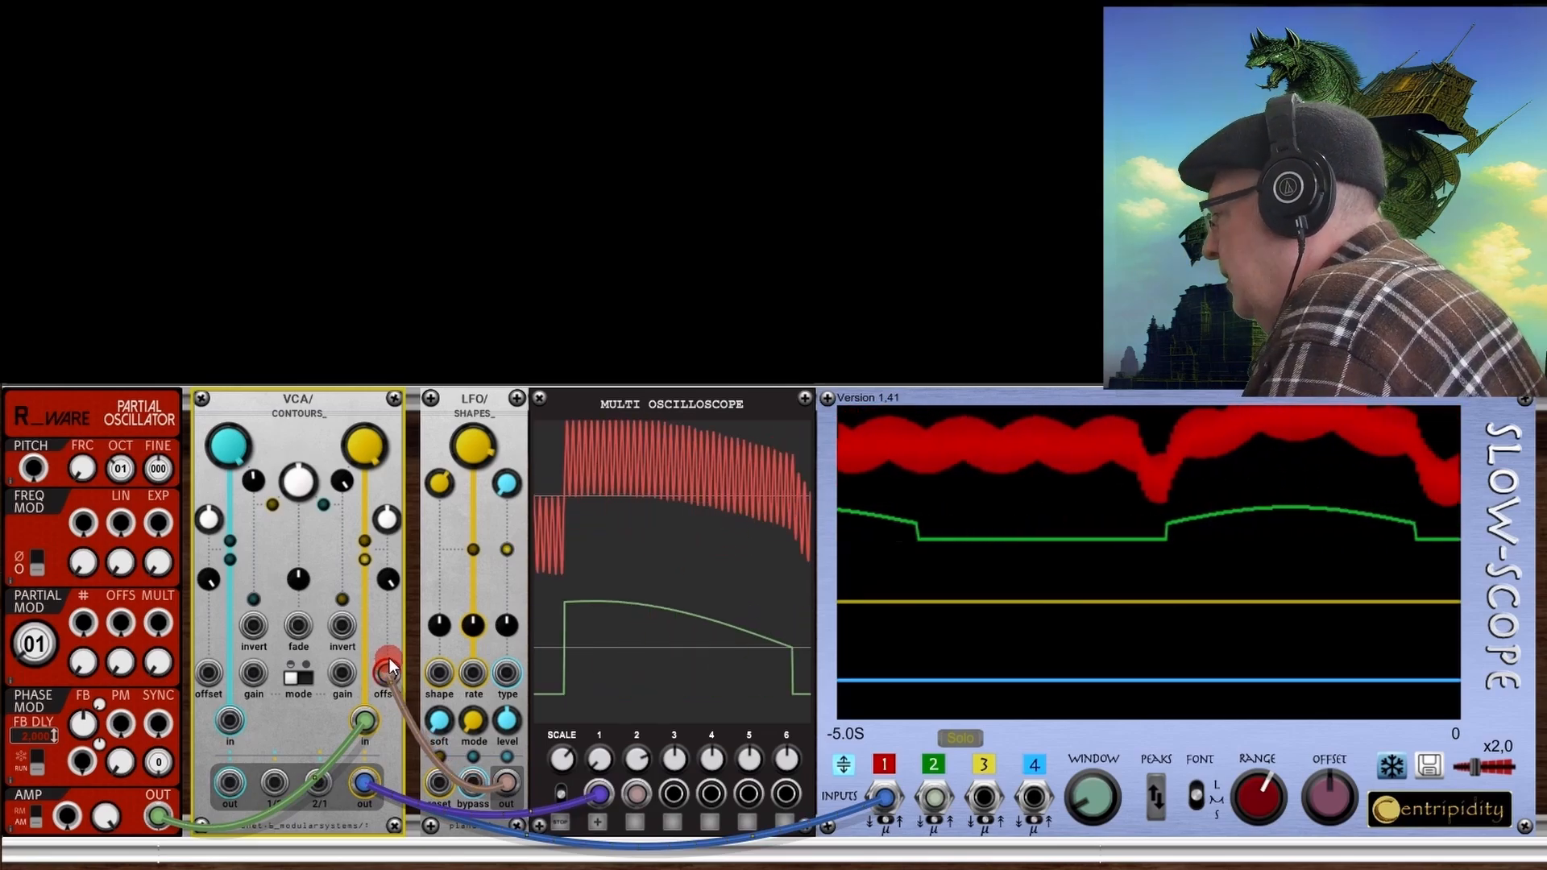
Step: Compare the offset-modulated VCA output with the LFO trace on both oscilloscopes and recheck the LFO connection to the VCA
{"action": "left_click_drag", "start_coordinate": [390, 673], "coordinate": [394, 618]}
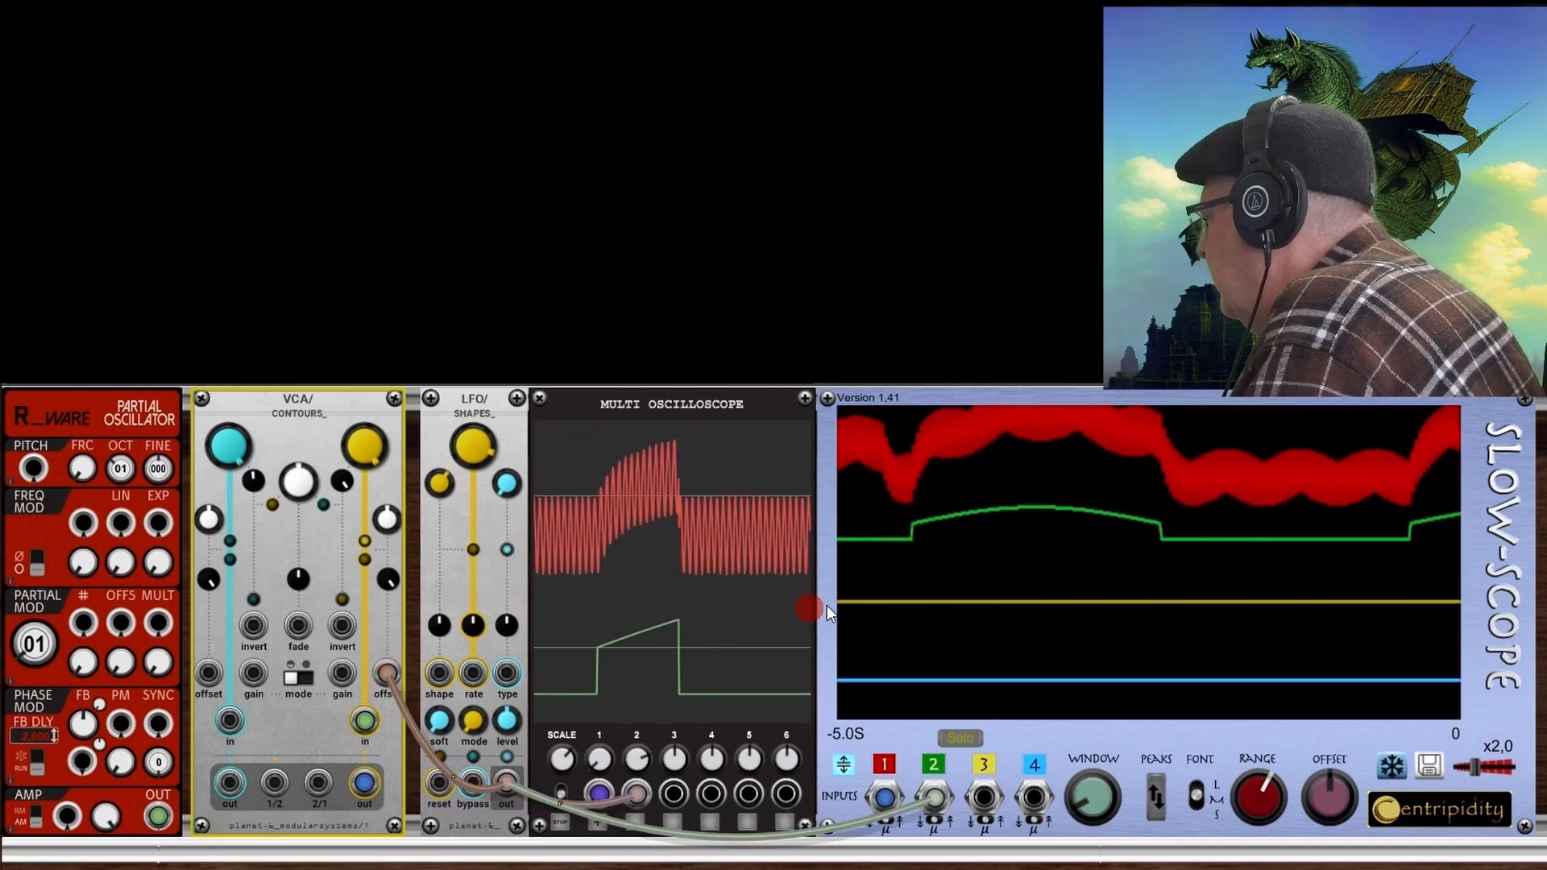
{"action": "left_click_drag", "start_coordinate": [1094, 501], "coordinate": [1223, 524]}
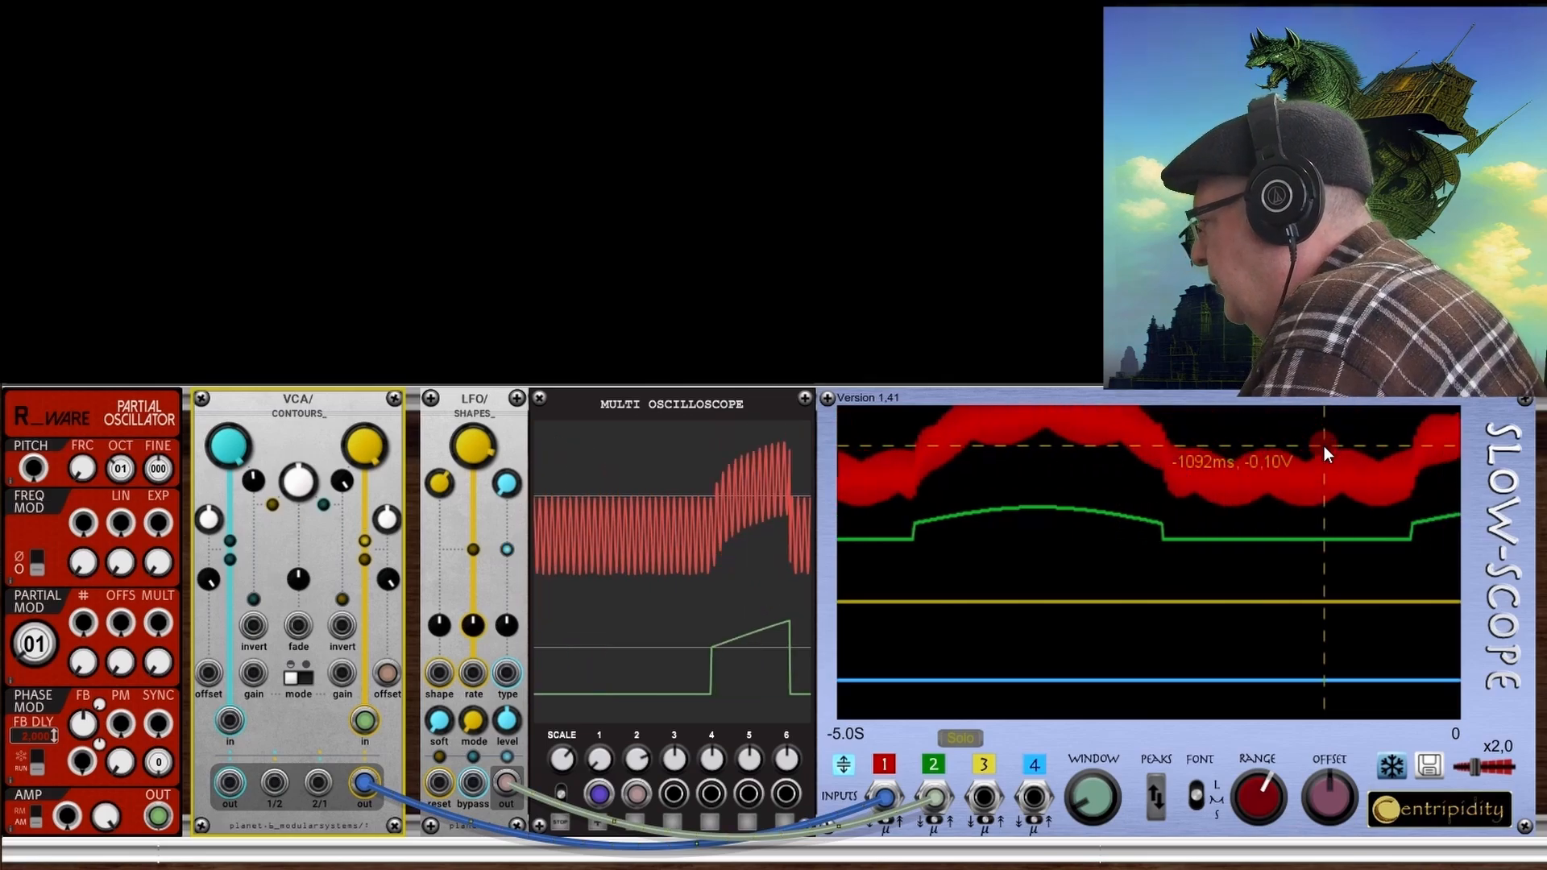
{"action": "left_click", "coordinate": [704, 587]}
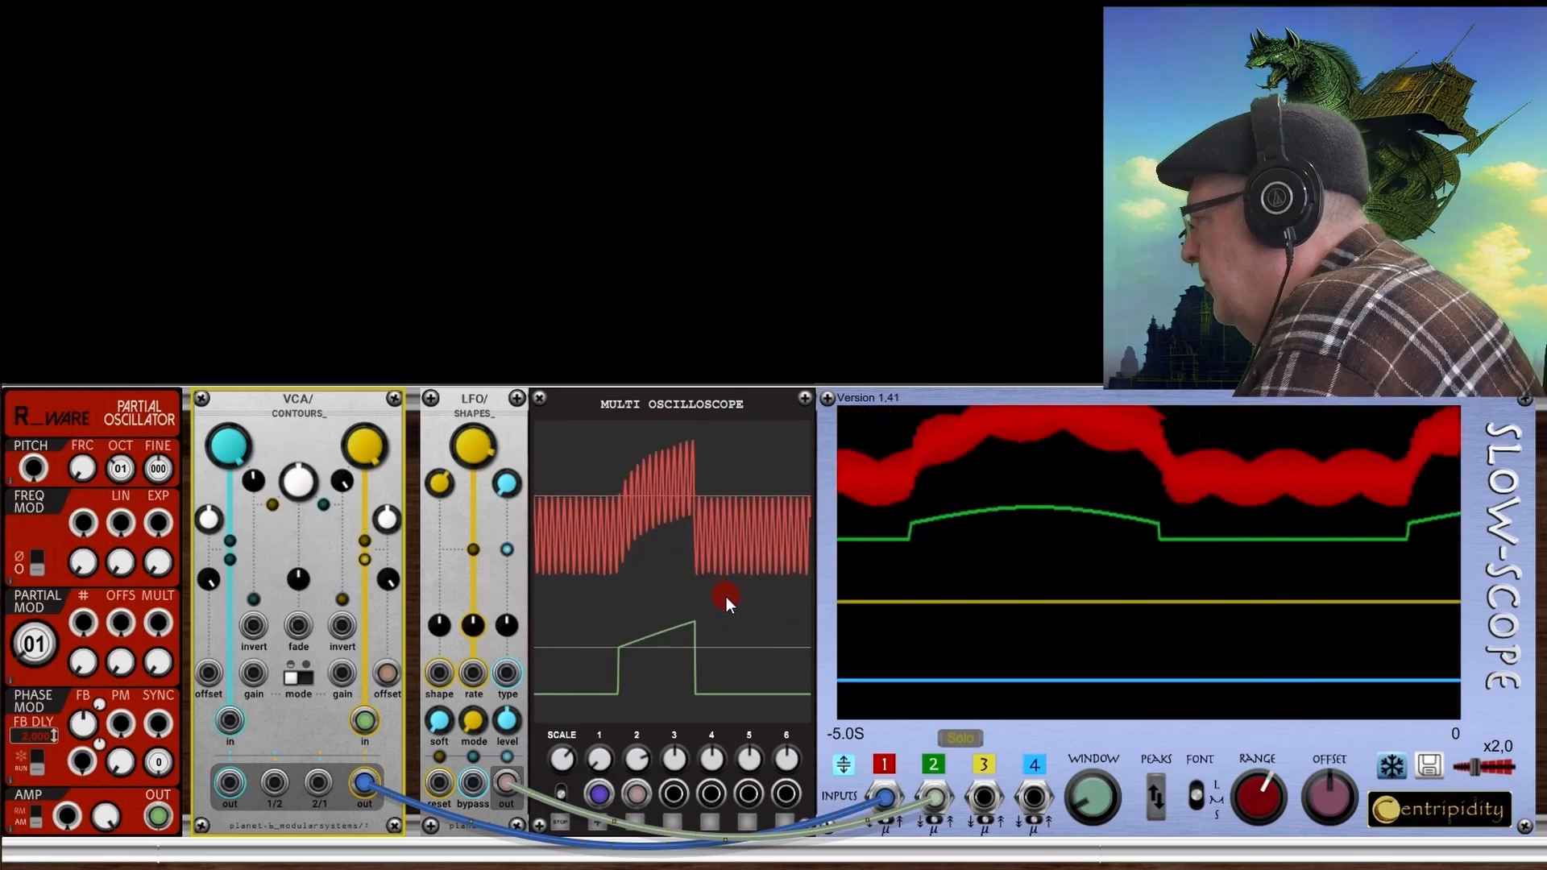
{"action": "left_click", "coordinate": [572, 736]}
{"action": "left_click_drag", "start_coordinate": [511, 792], "coordinate": [344, 674]}
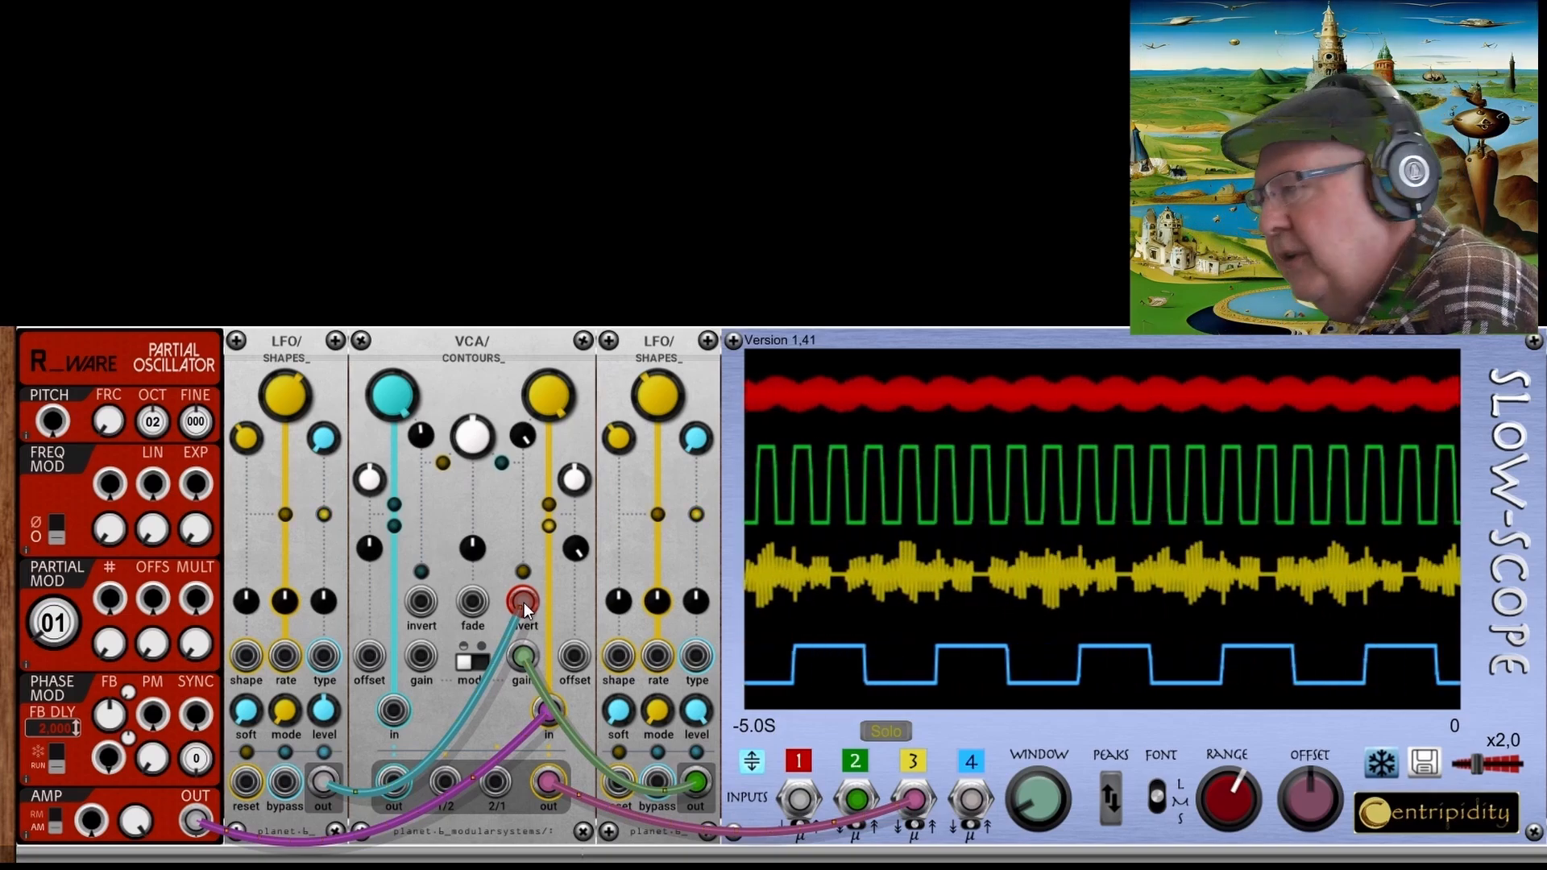
Step: Trace how the first LFO's square wave at the VCA's invert input affects the output, using the Slow-Scope's freeze function
{"action": "left_click", "coordinate": [297, 442]}
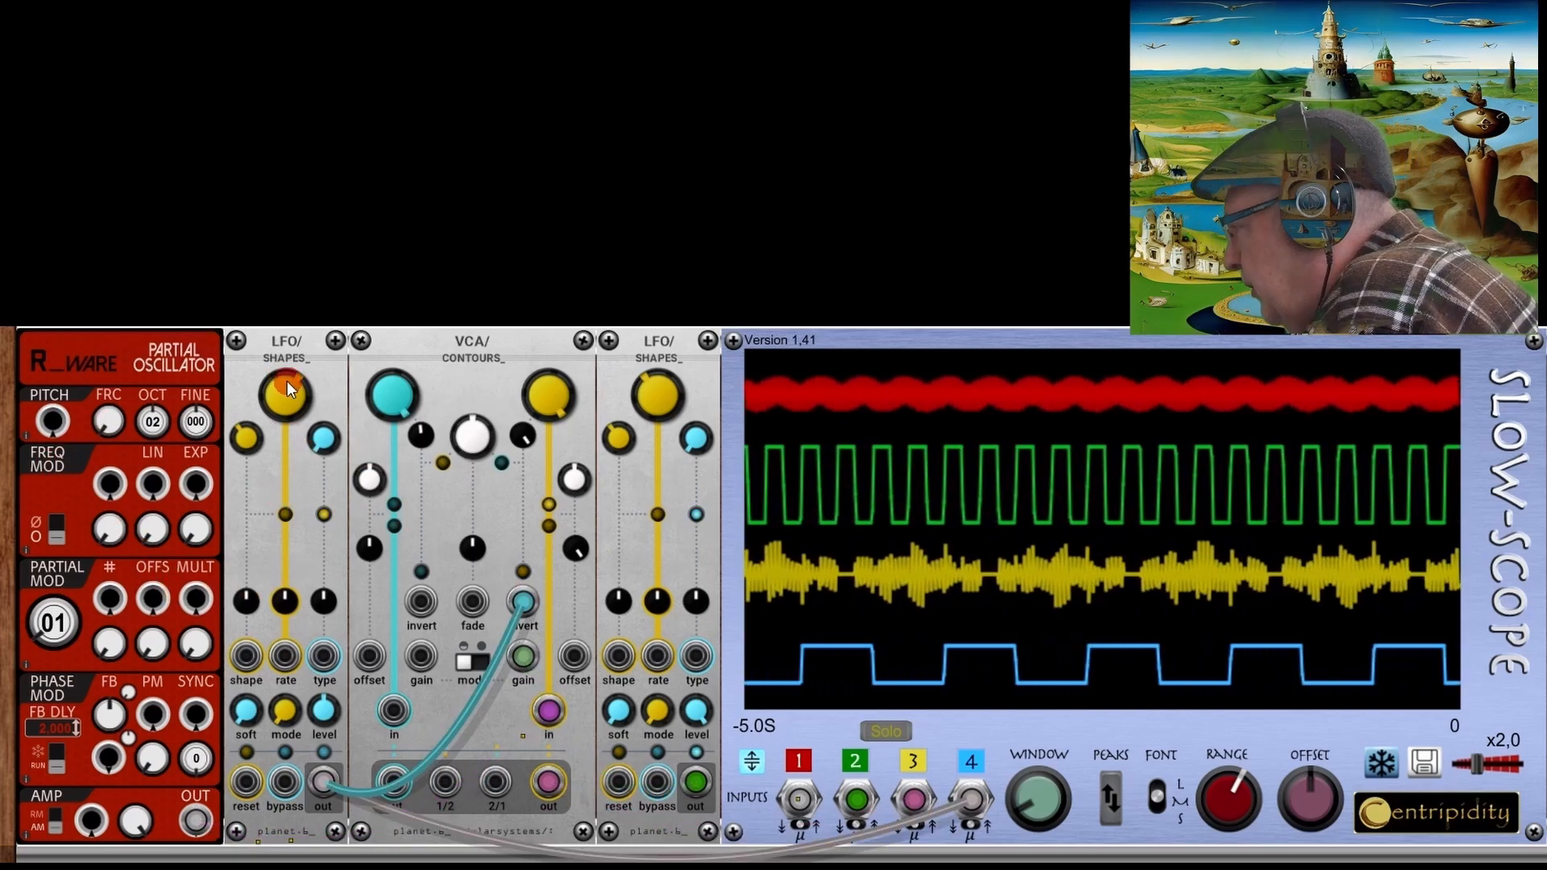
{"action": "left_click", "coordinate": [284, 446]}
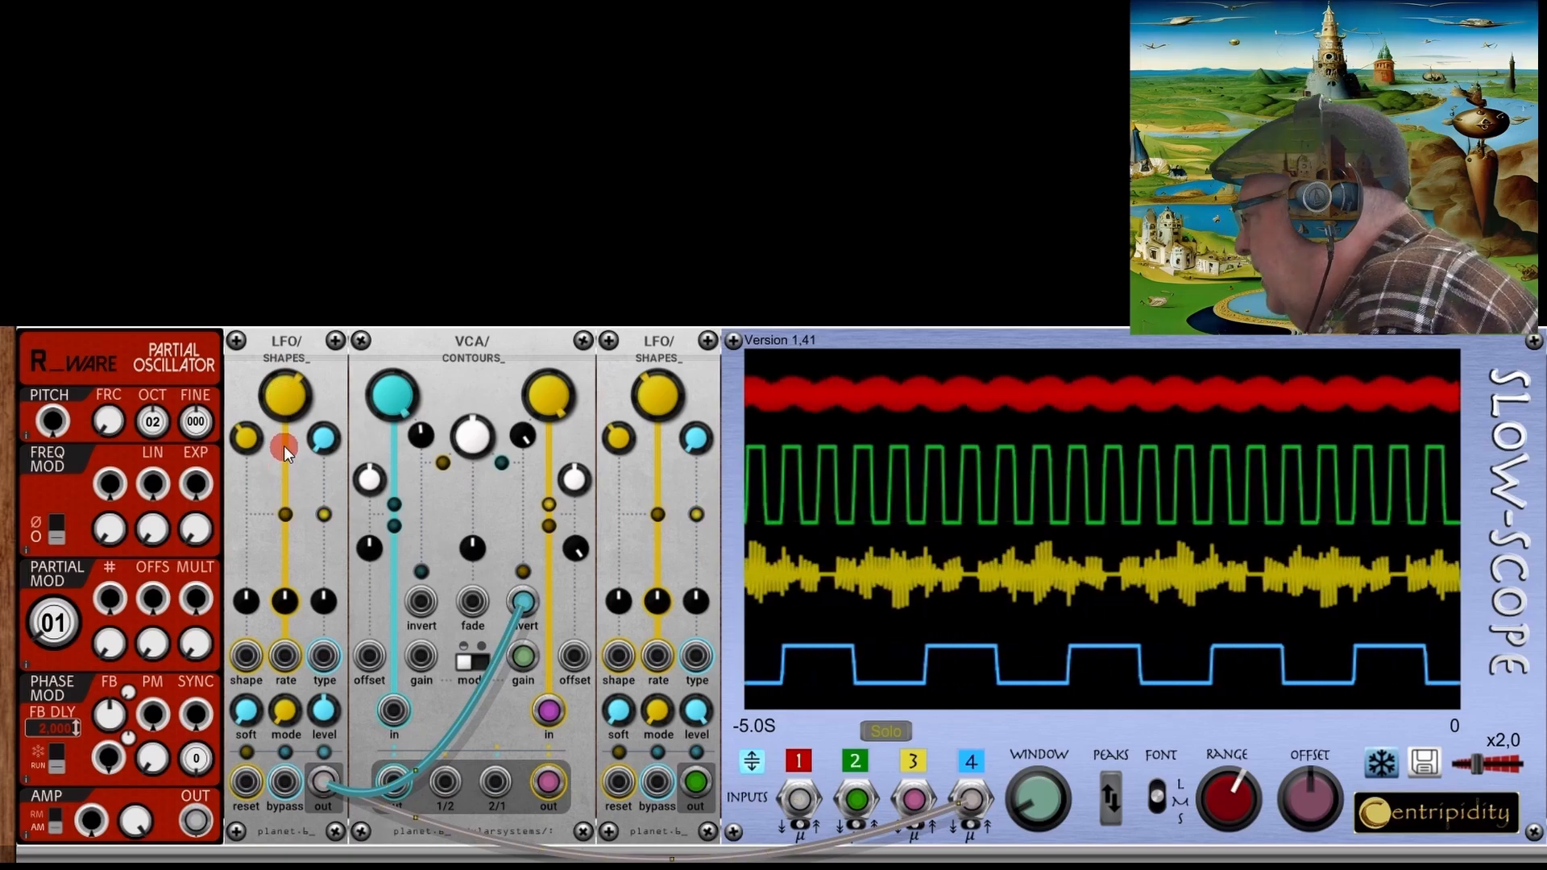
{"action": "left_click", "coordinate": [1004, 665]}
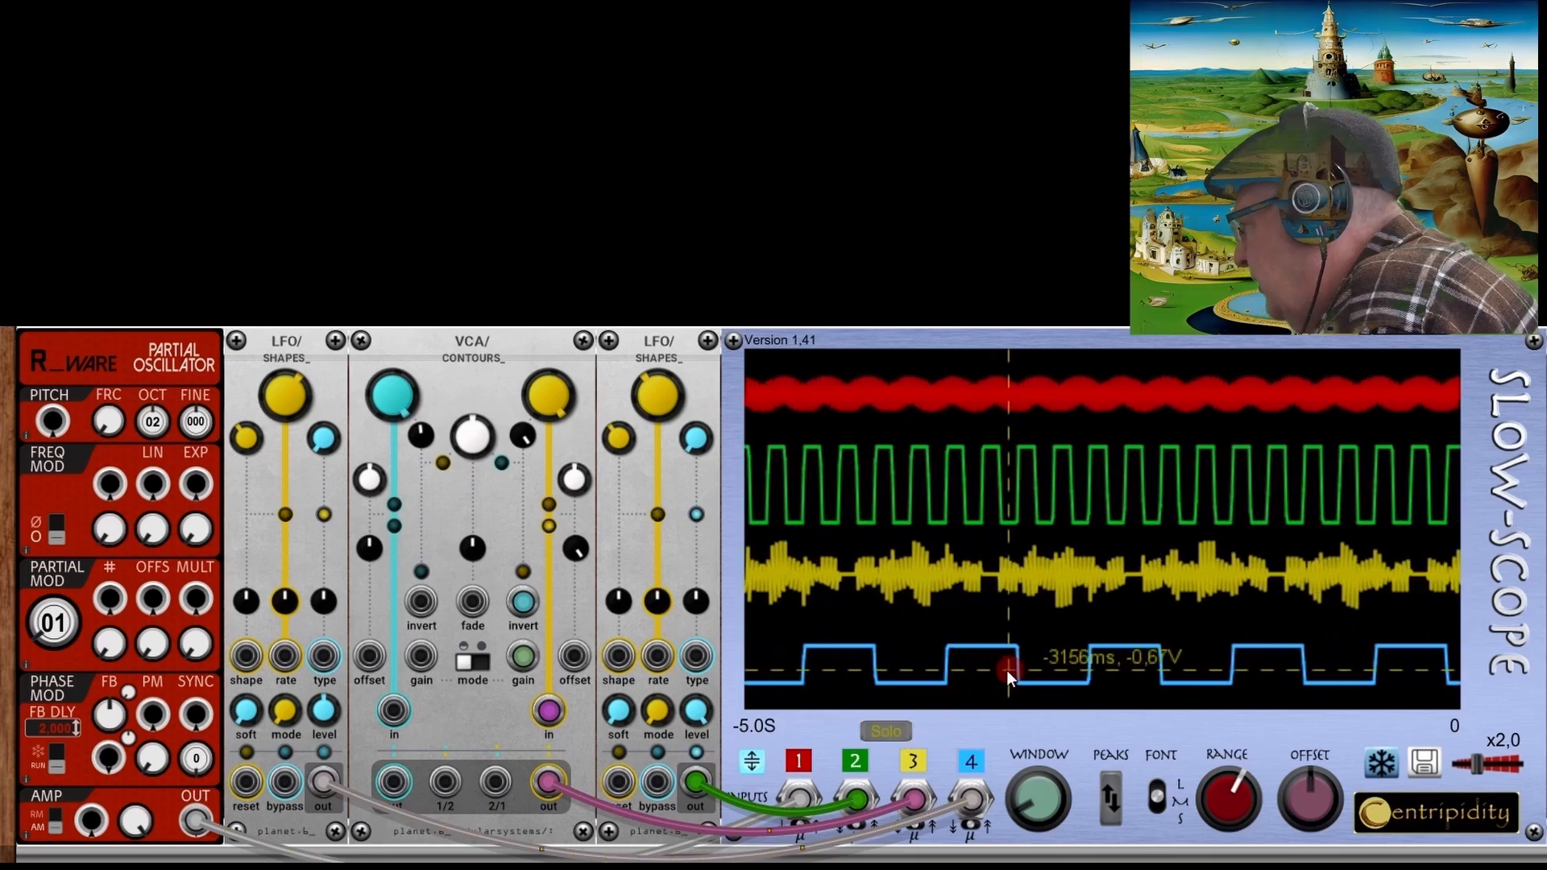
{"action": "left_click", "coordinate": [526, 606]}
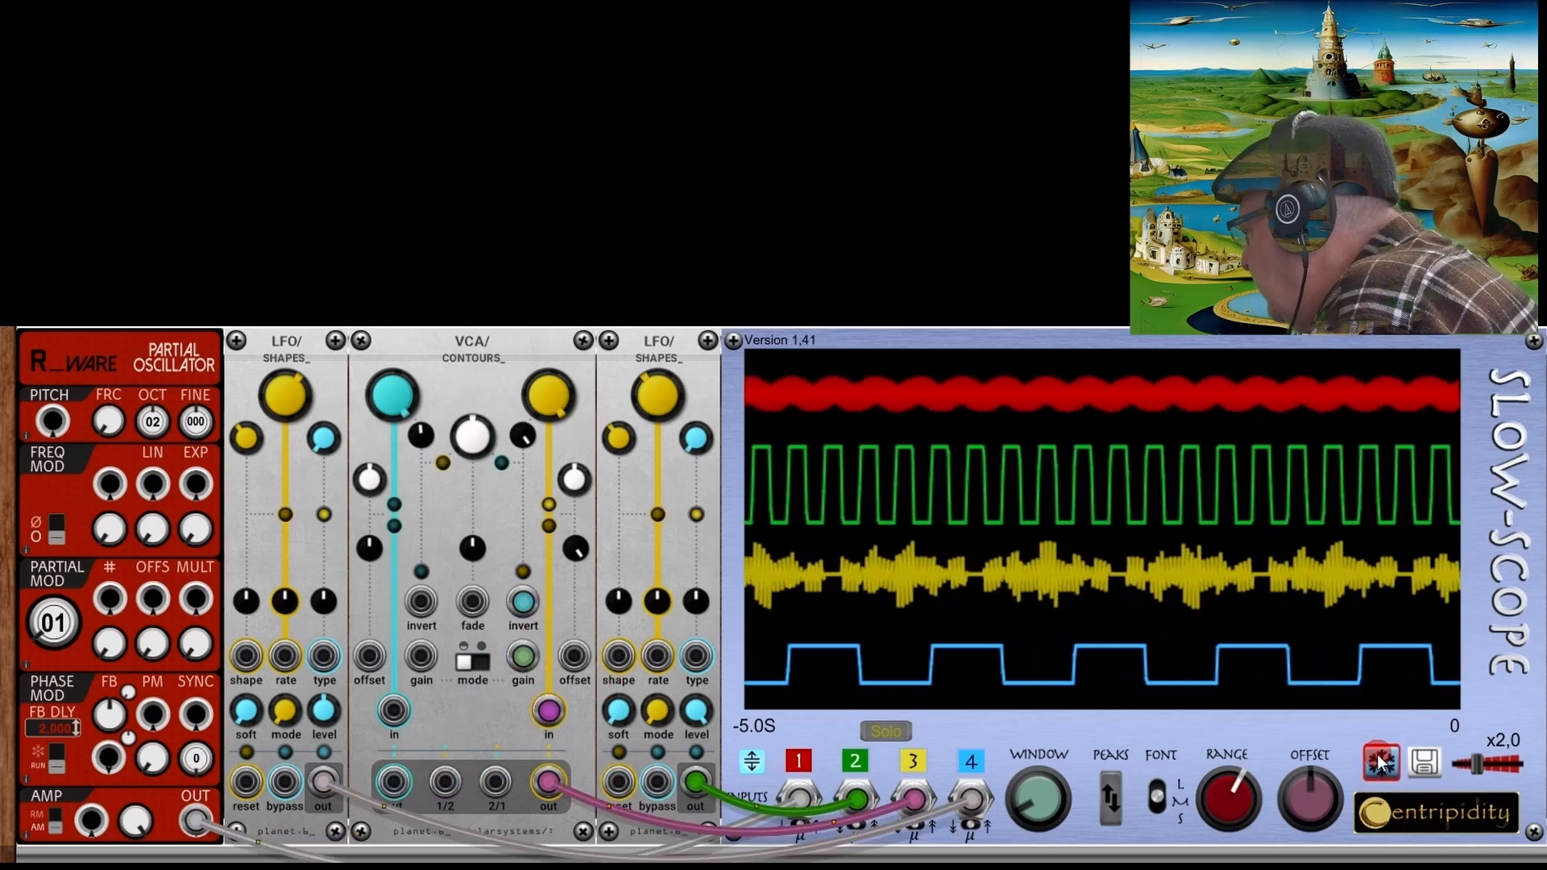
{"action": "left_click", "coordinate": [1381, 764]}
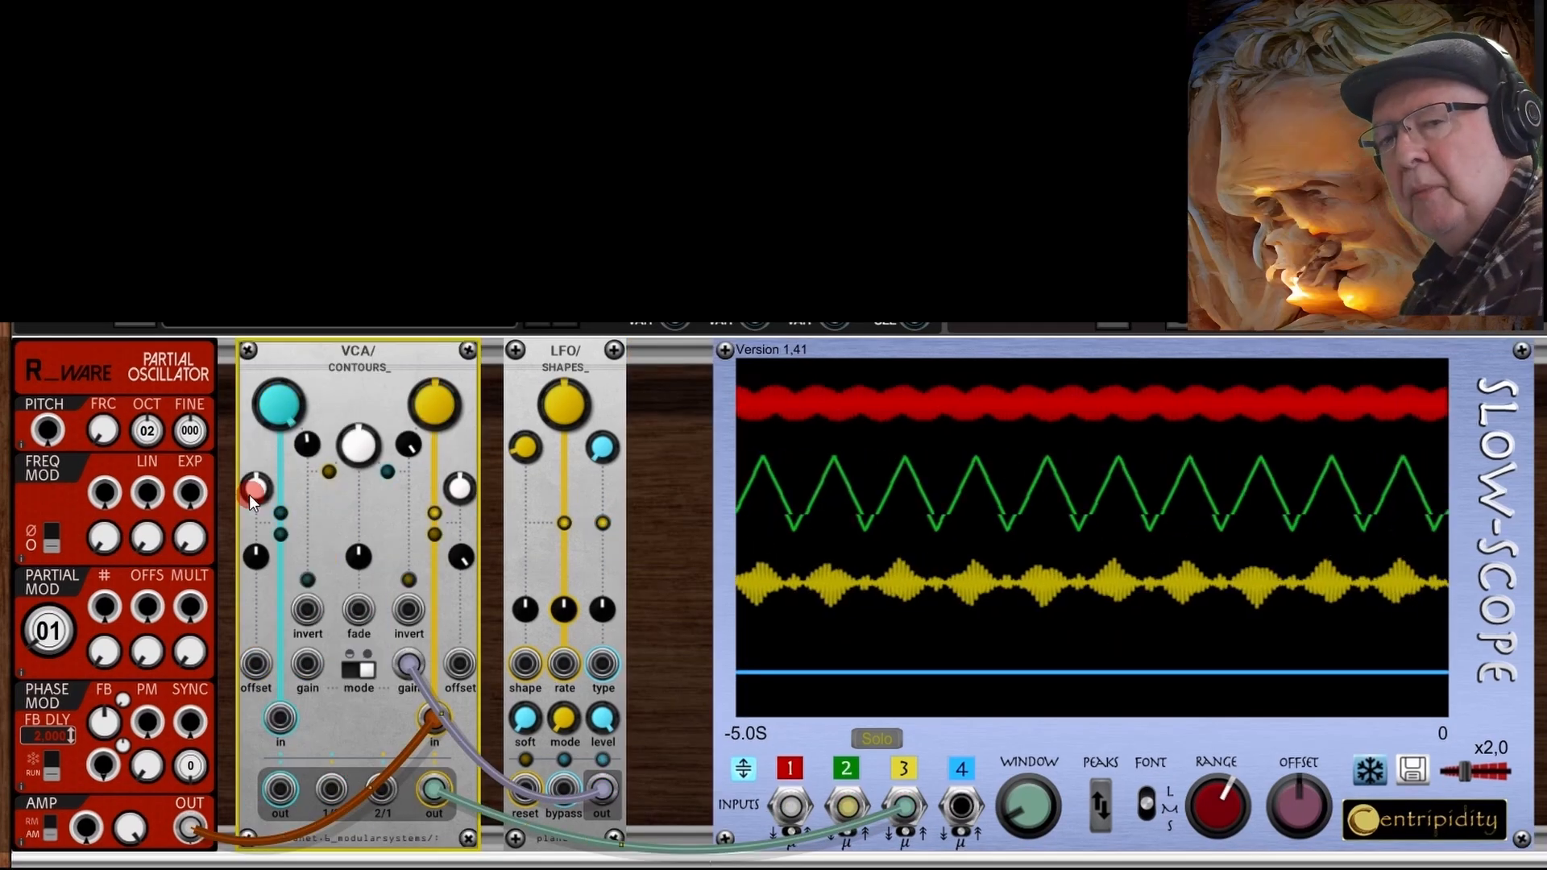
Step: Switch the VCA Contours mode back and forth to compare its effect on the amplitude-modulated output trace
{"action": "mouse_move", "coordinate": [249, 495]}
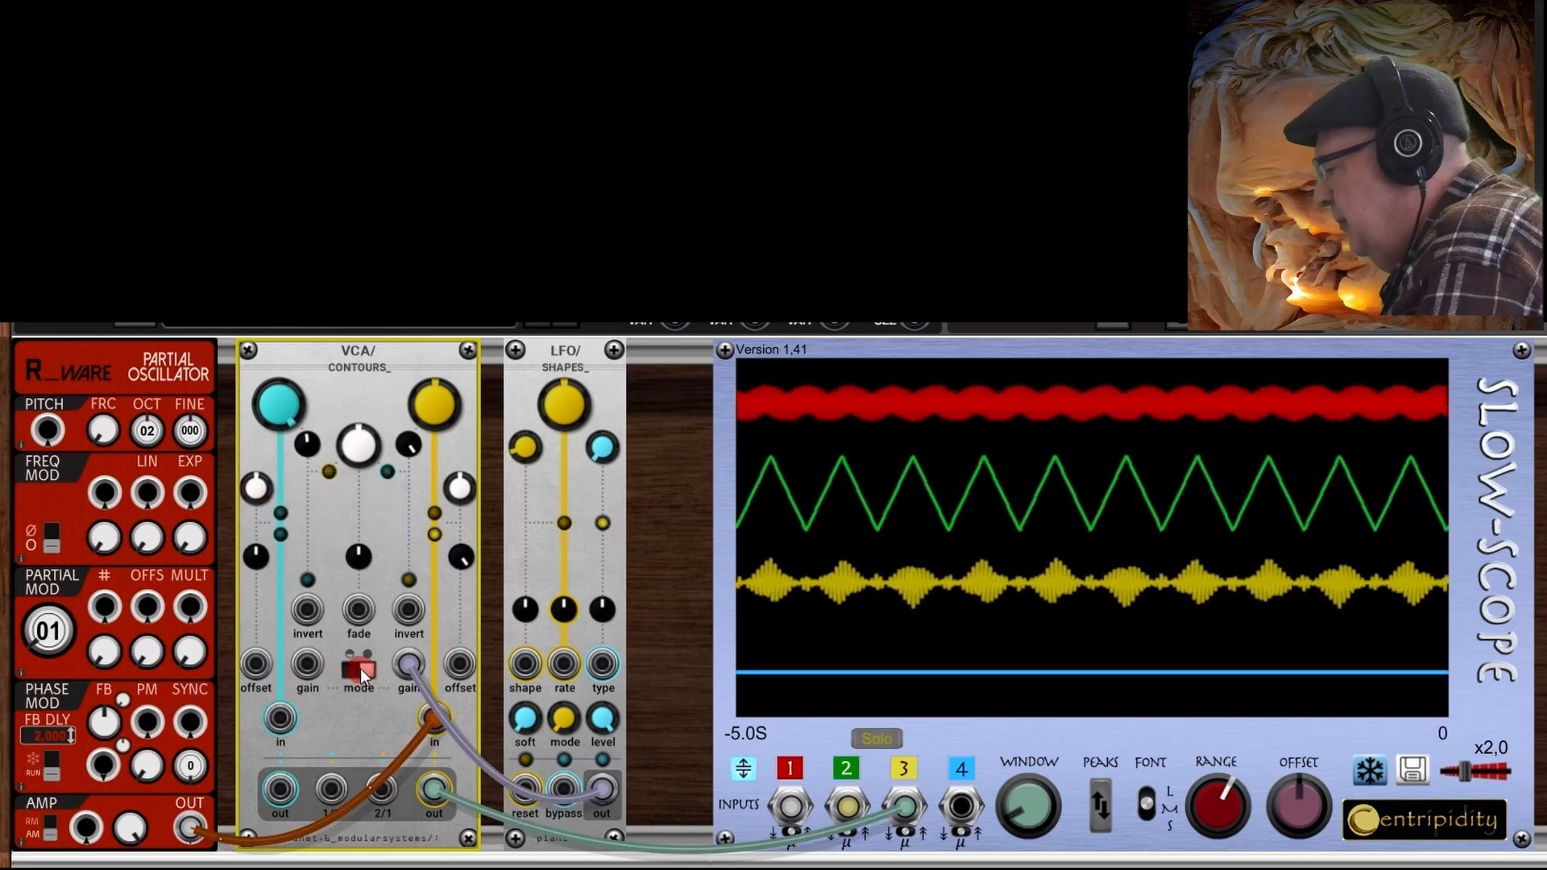
{"action": "mouse_move", "coordinate": [361, 669]}
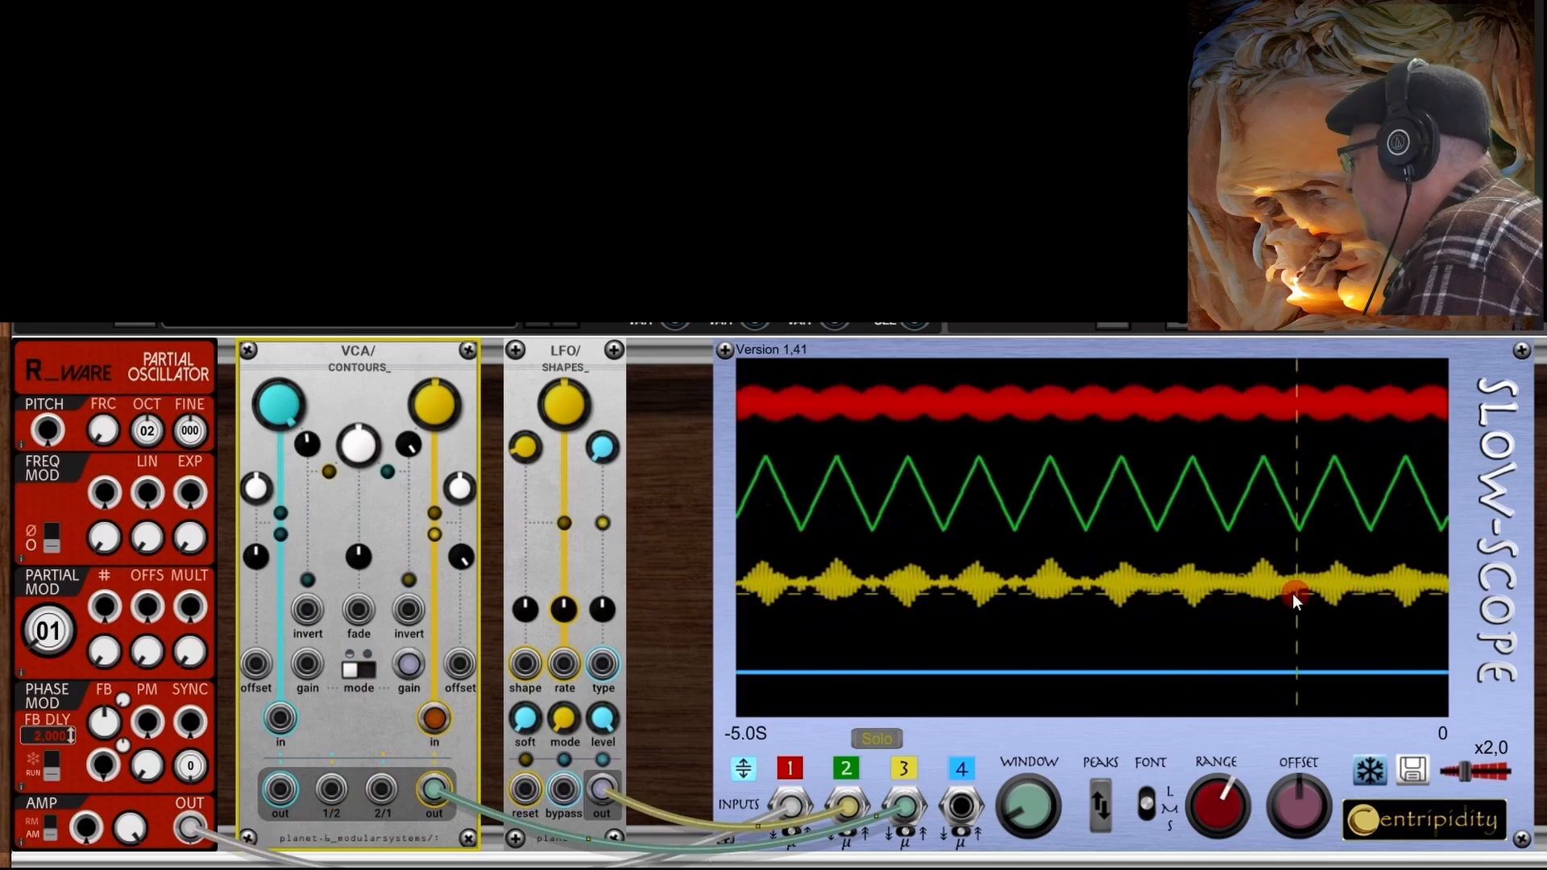
{"action": "left_click_drag", "start_coordinate": [433, 717], "coordinate": [395, 742]}
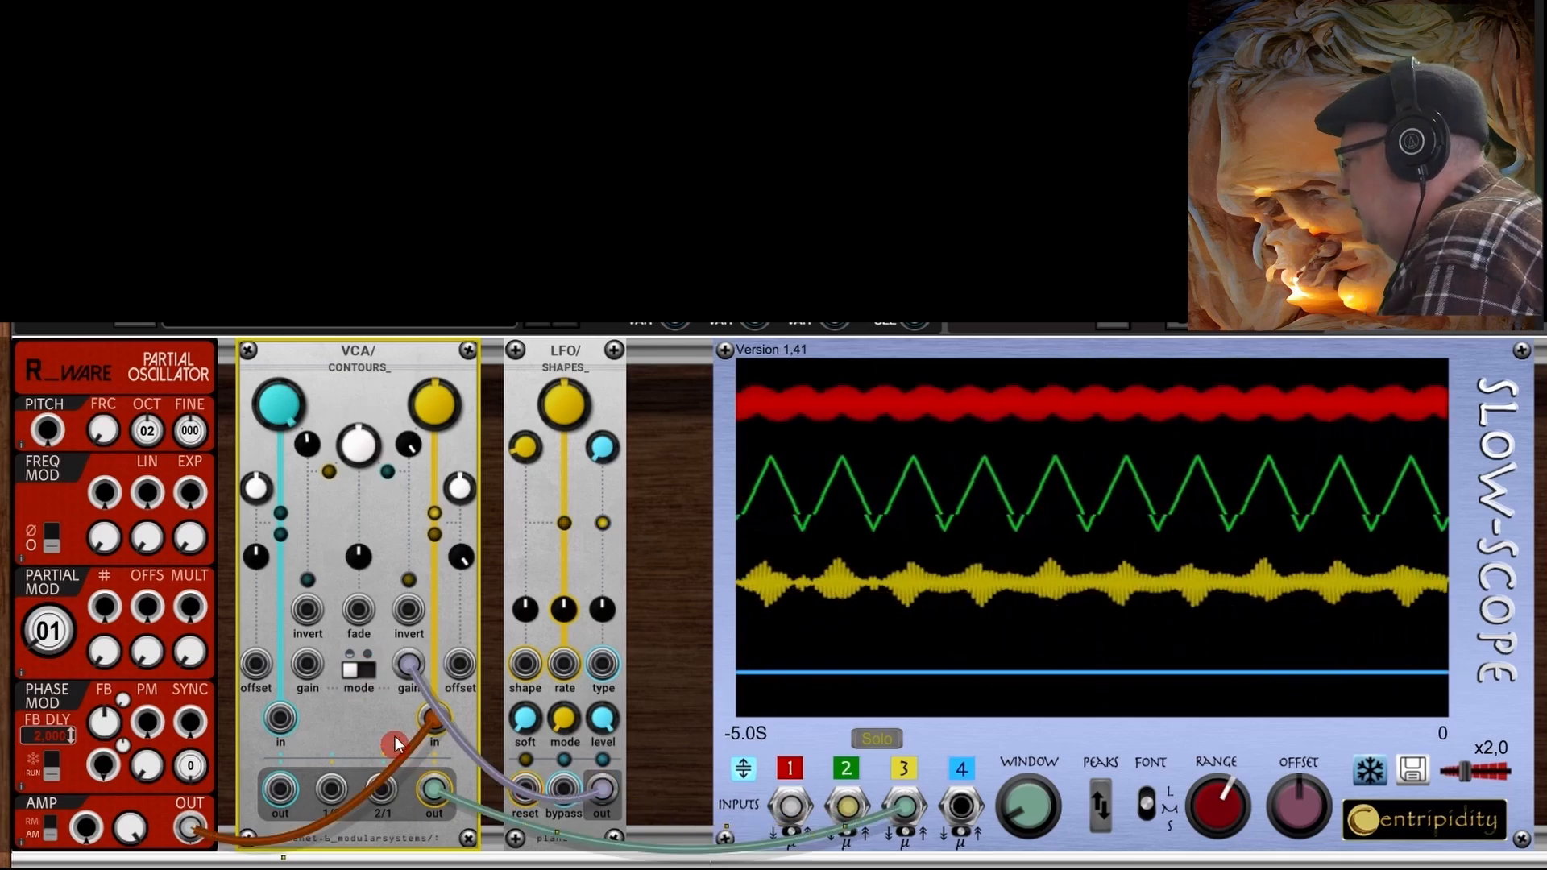
{"action": "left_click", "coordinate": [350, 673]}
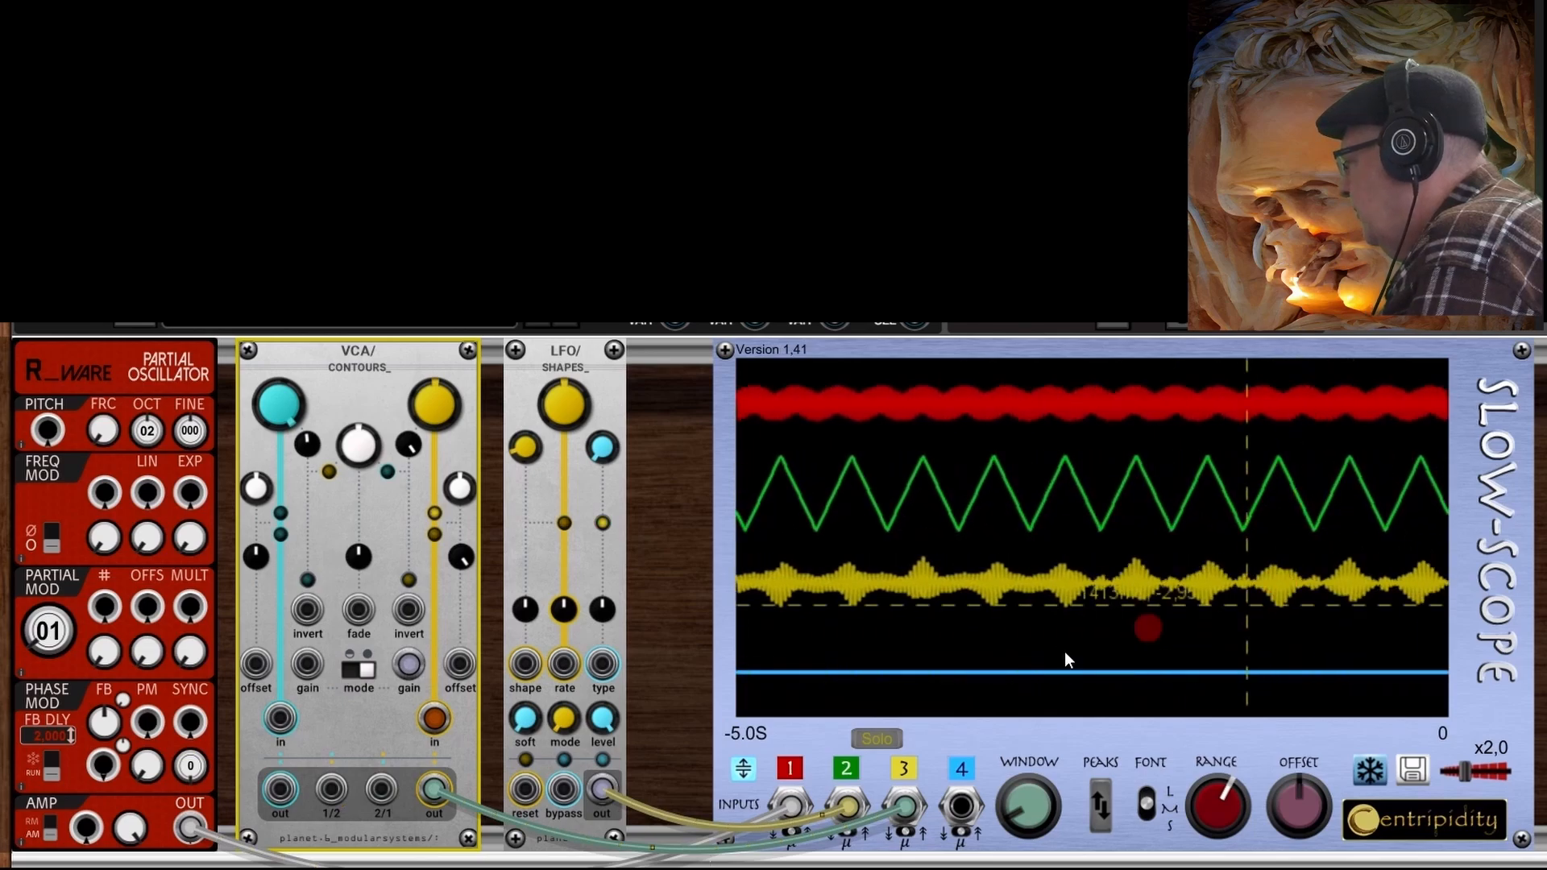
{"action": "left_click", "coordinate": [369, 674]}
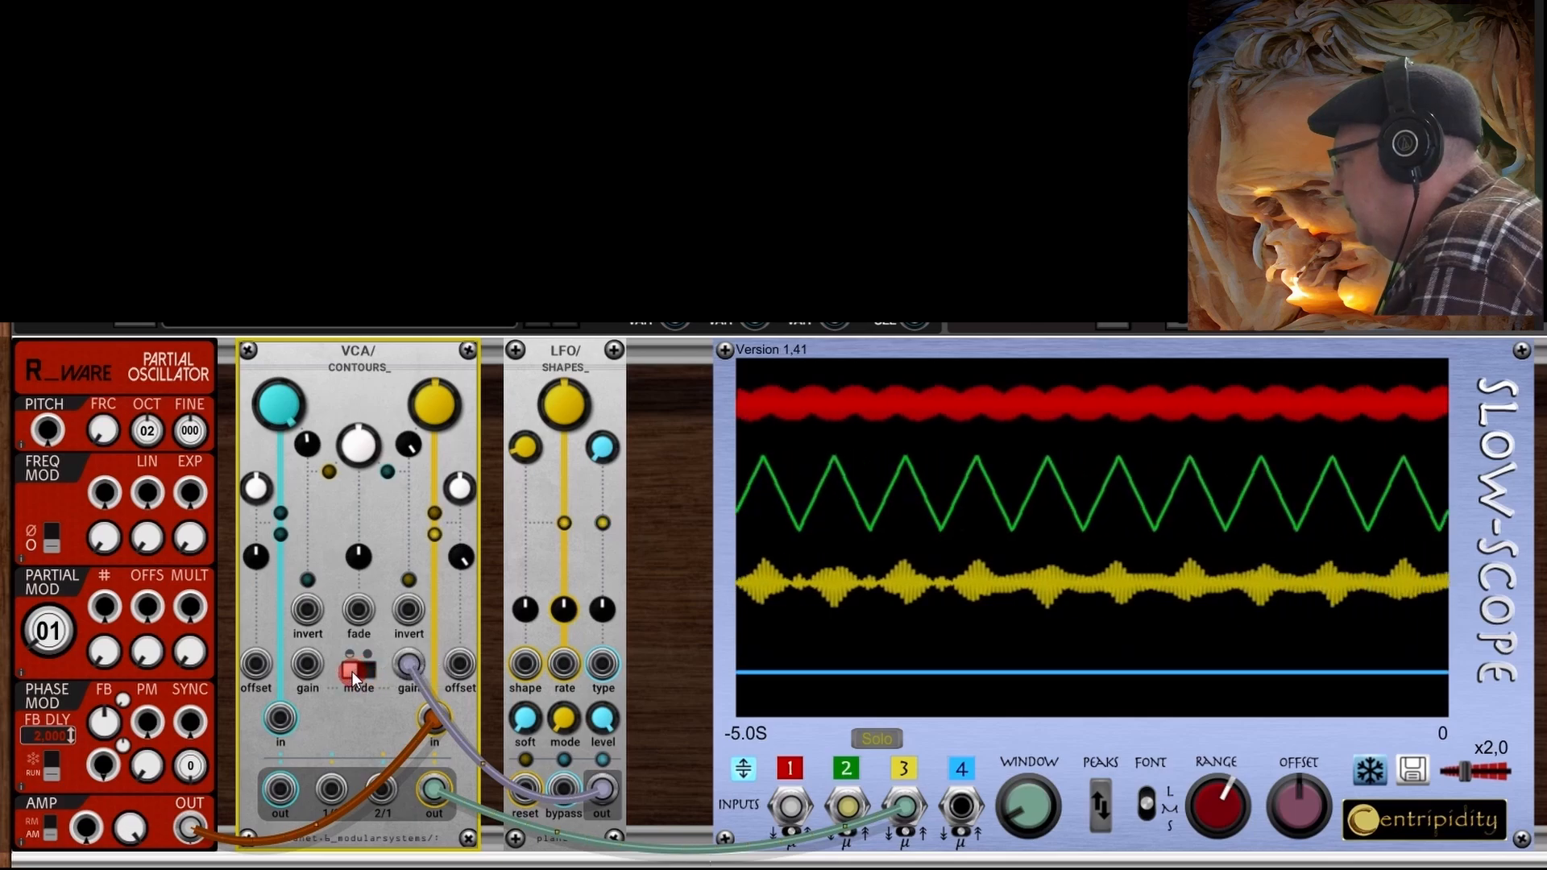
{"action": "left_click", "coordinate": [354, 672]}
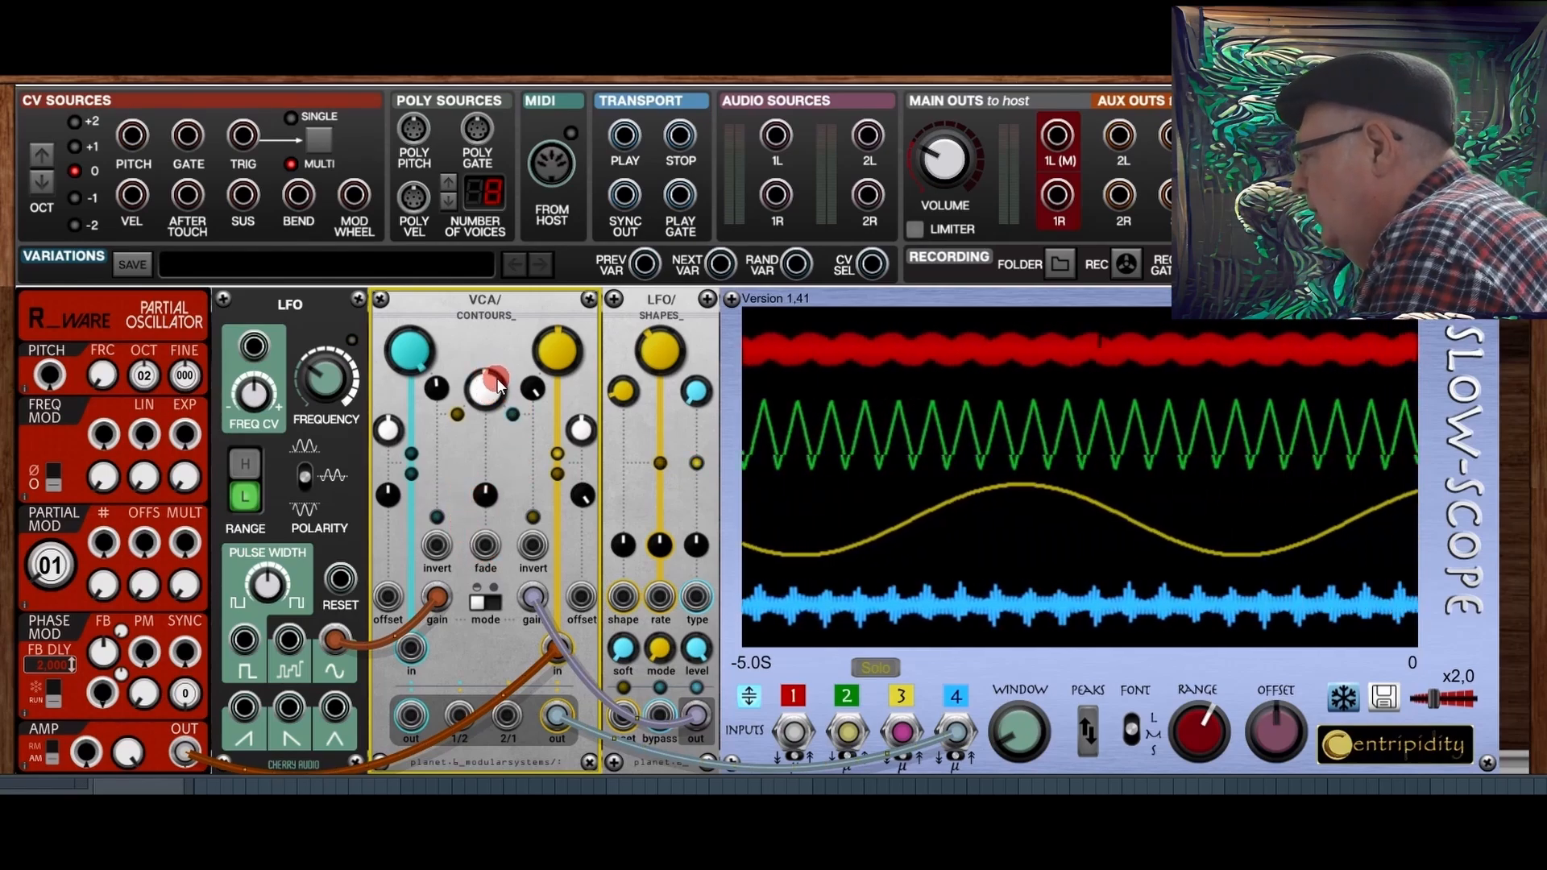
Step: Examine the VCA's two gain inputs and compare the sine and triangle LFO traces with the VCA output on the Slow-Scope
{"action": "mouse_move", "coordinate": [489, 395]}
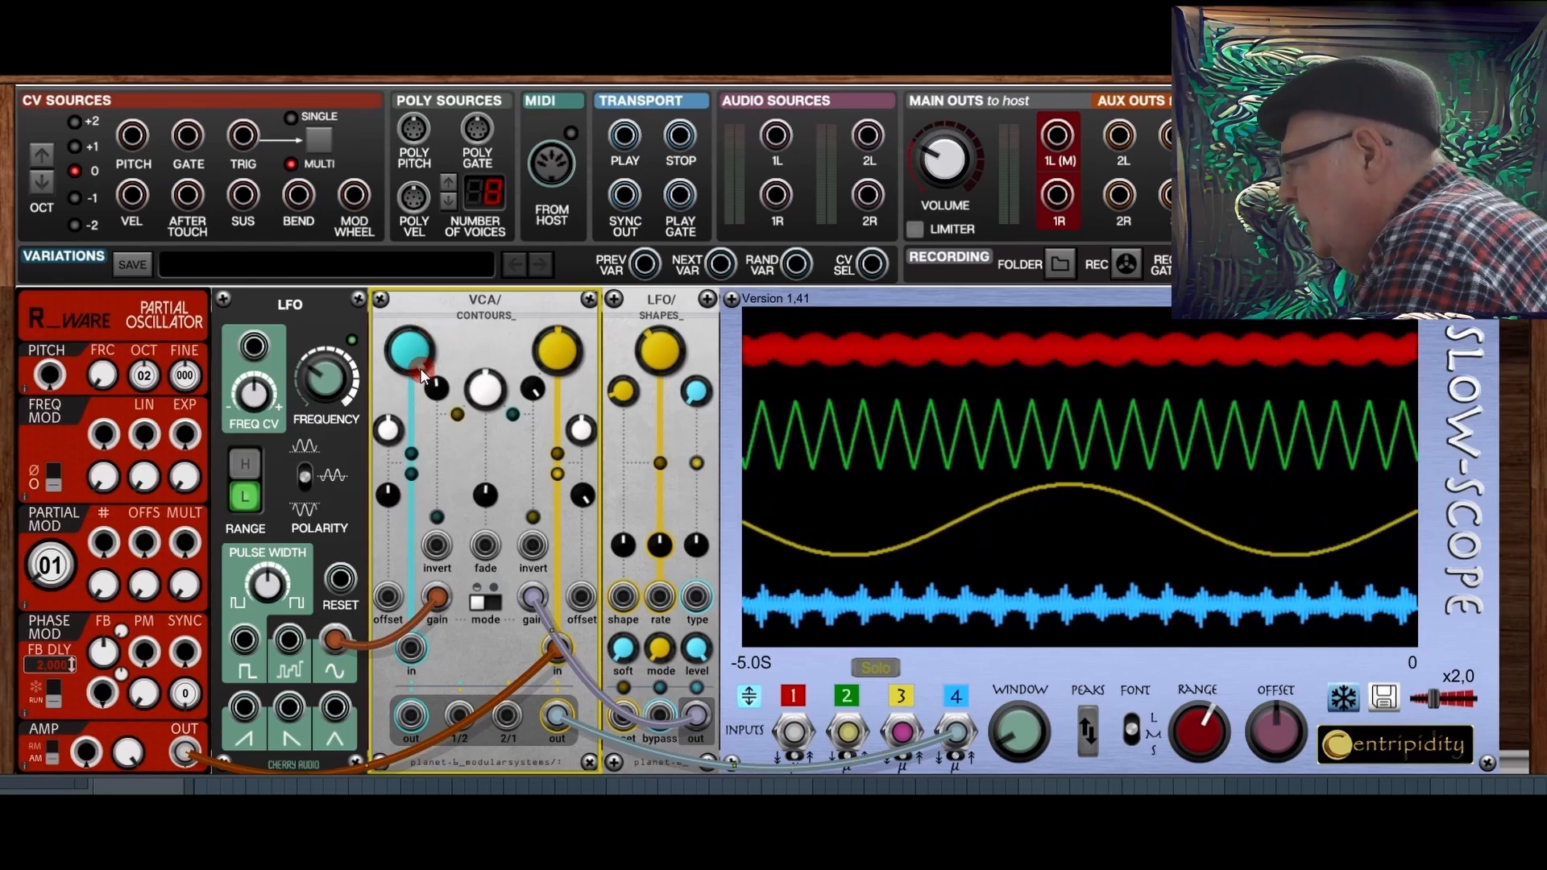
{"action": "mouse_move", "coordinate": [419, 369]}
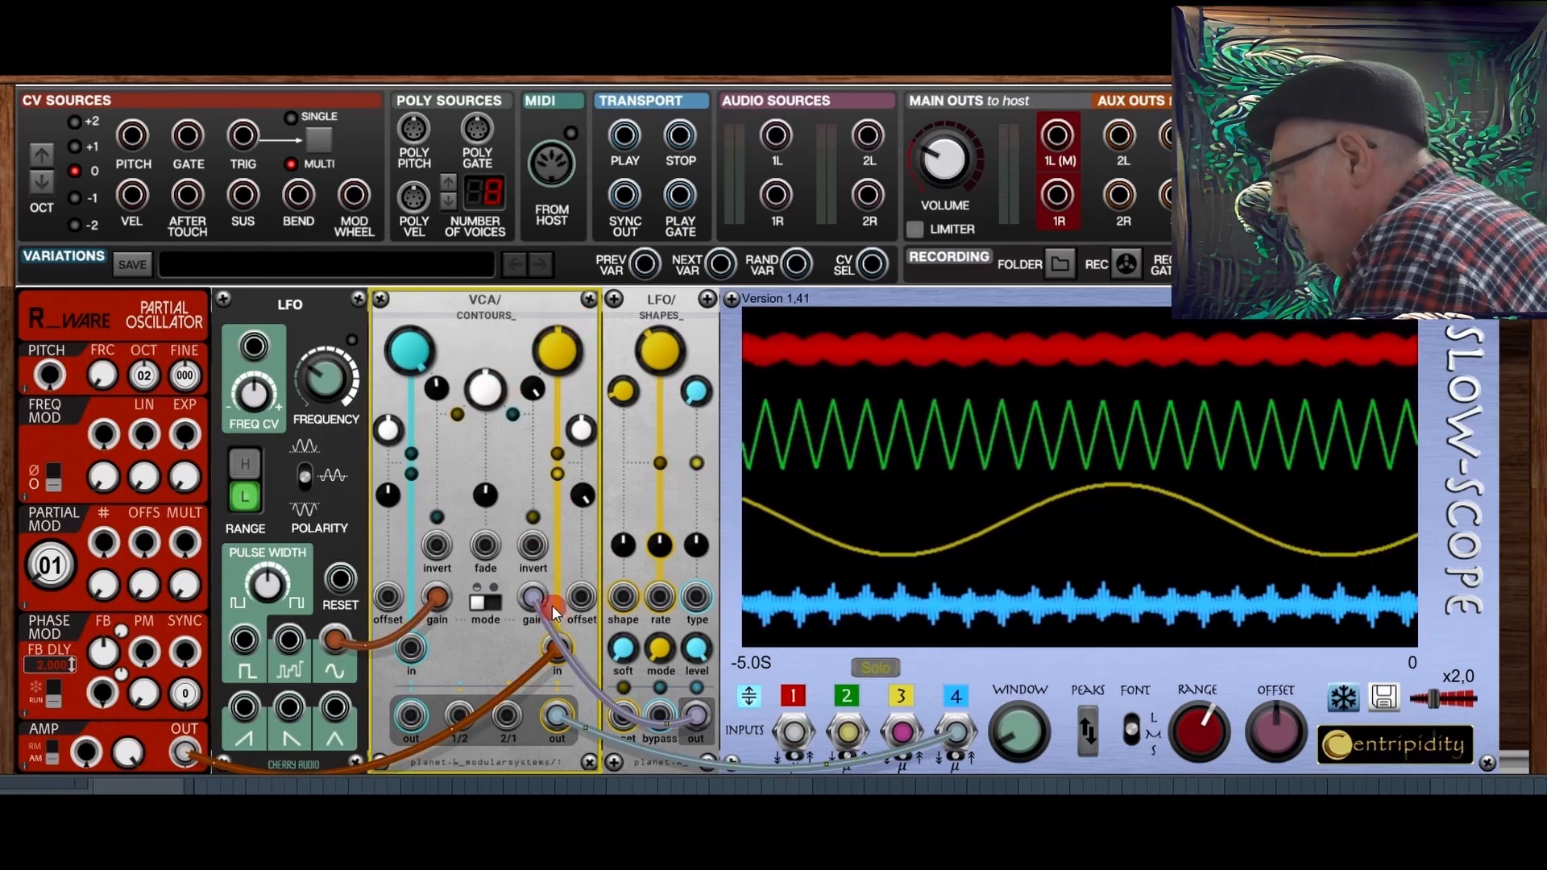
{"action": "left_click", "coordinate": [817, 667]}
{"action": "left_click", "coordinate": [961, 603]}
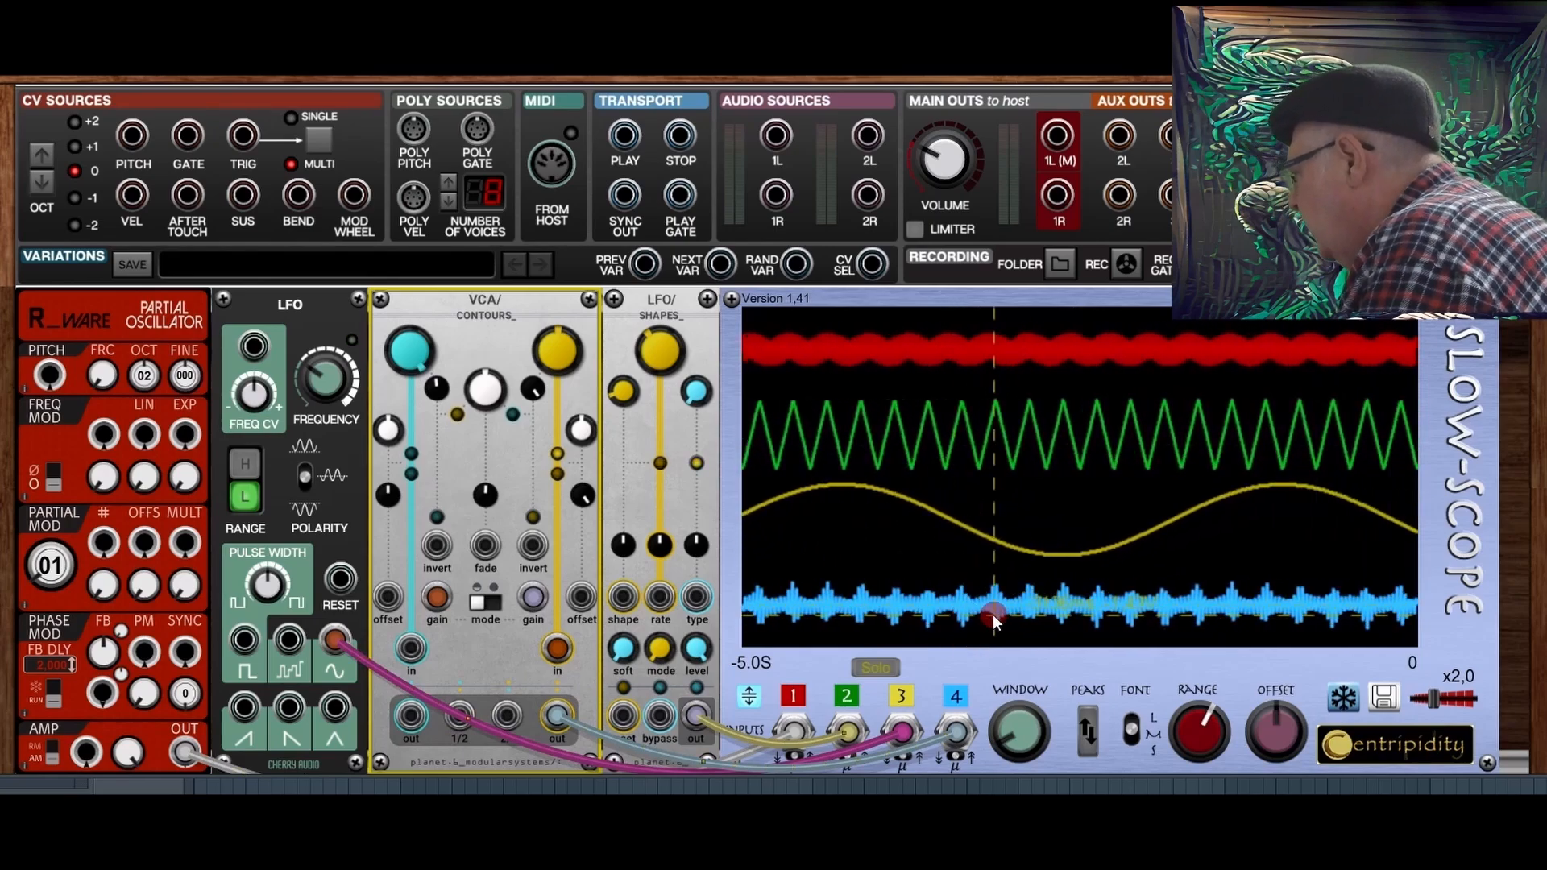
{"action": "left_click", "coordinate": [1016, 379]}
{"action": "left_click", "coordinate": [1037, 606]}
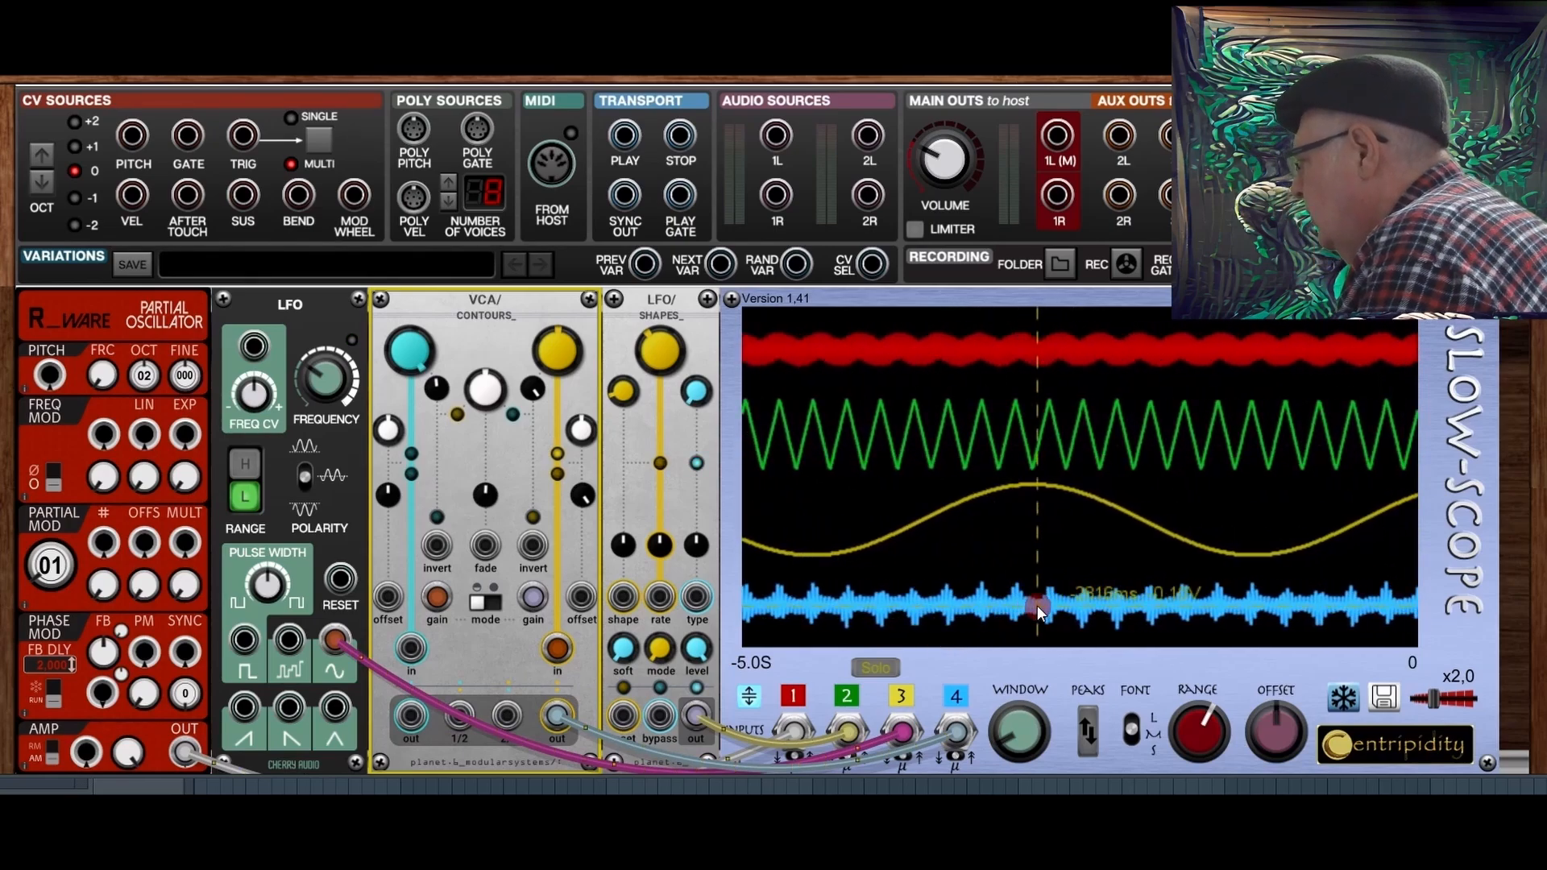
{"action": "left_click", "coordinate": [1032, 351]}
{"action": "left_click", "coordinate": [1004, 602]}
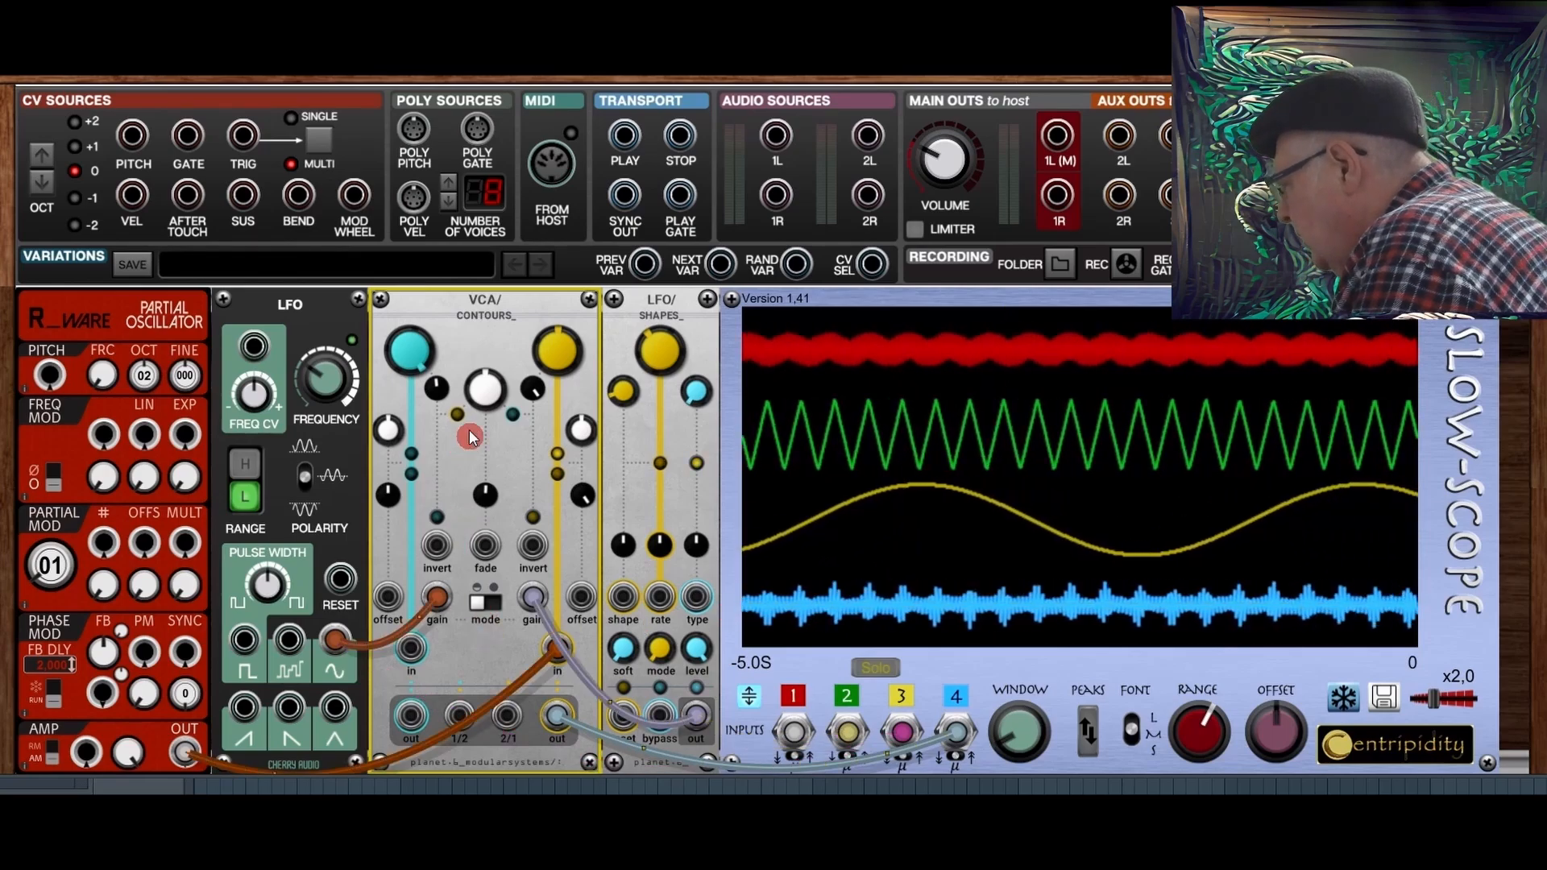
Step: Turn the VCA Contours fade amount fully up and check the output trace
{"action": "left_click", "coordinate": [485, 398]}
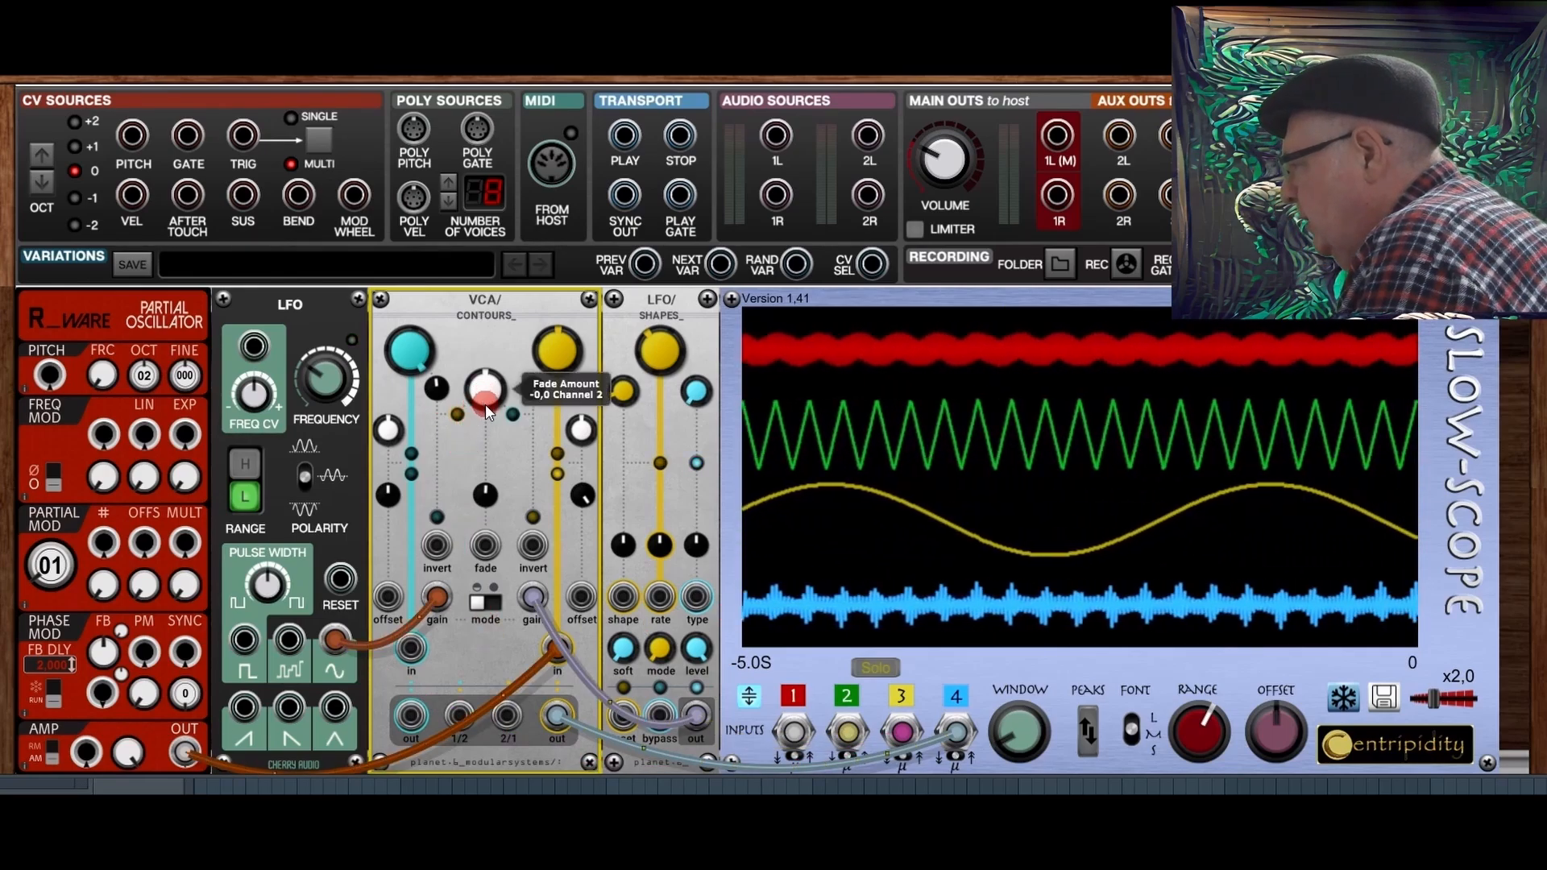
{"action": "left_click_drag", "start_coordinate": [485, 395], "coordinate": [515, 222]}
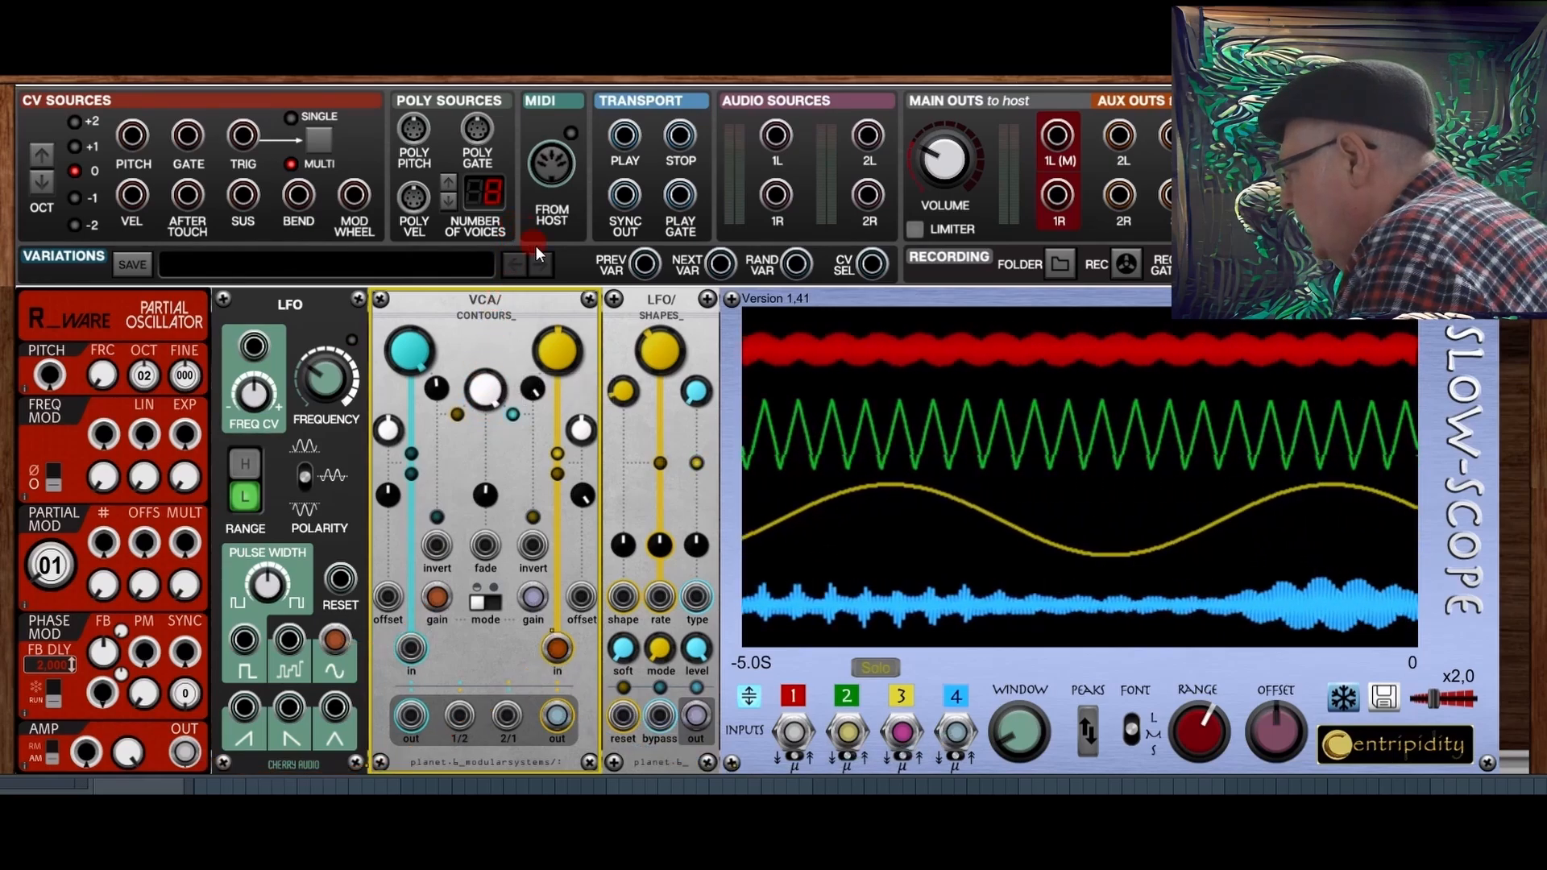
{"action": "left_click", "coordinate": [1191, 657]}
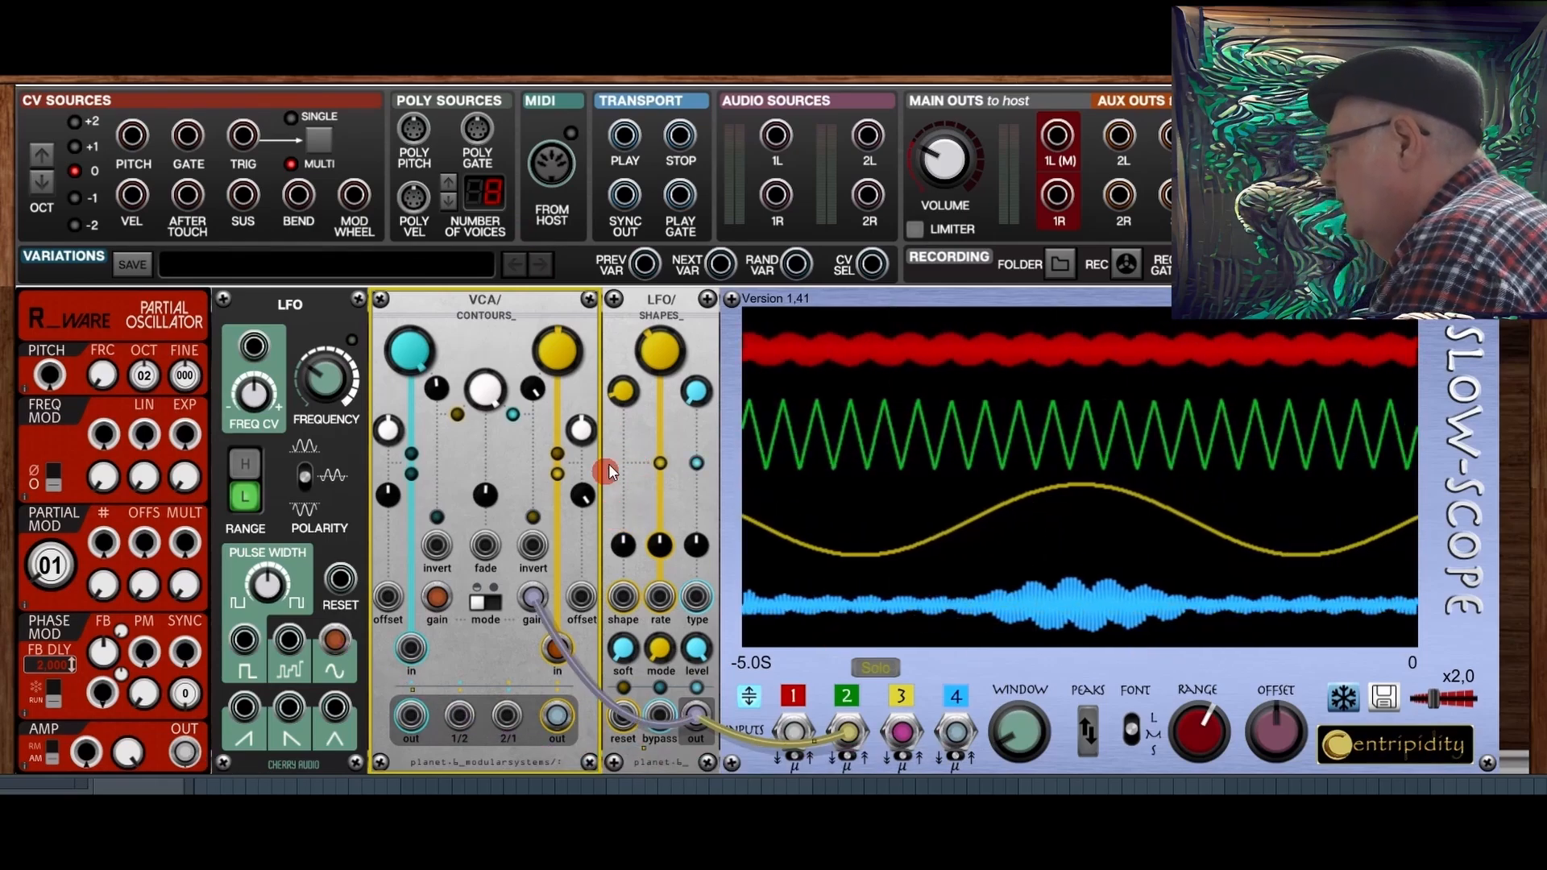
Step: Trace the LFO cables into both VCA gain inputs, including the sine output feeding the first channel's gain
{"action": "left_click", "coordinate": [568, 579]}
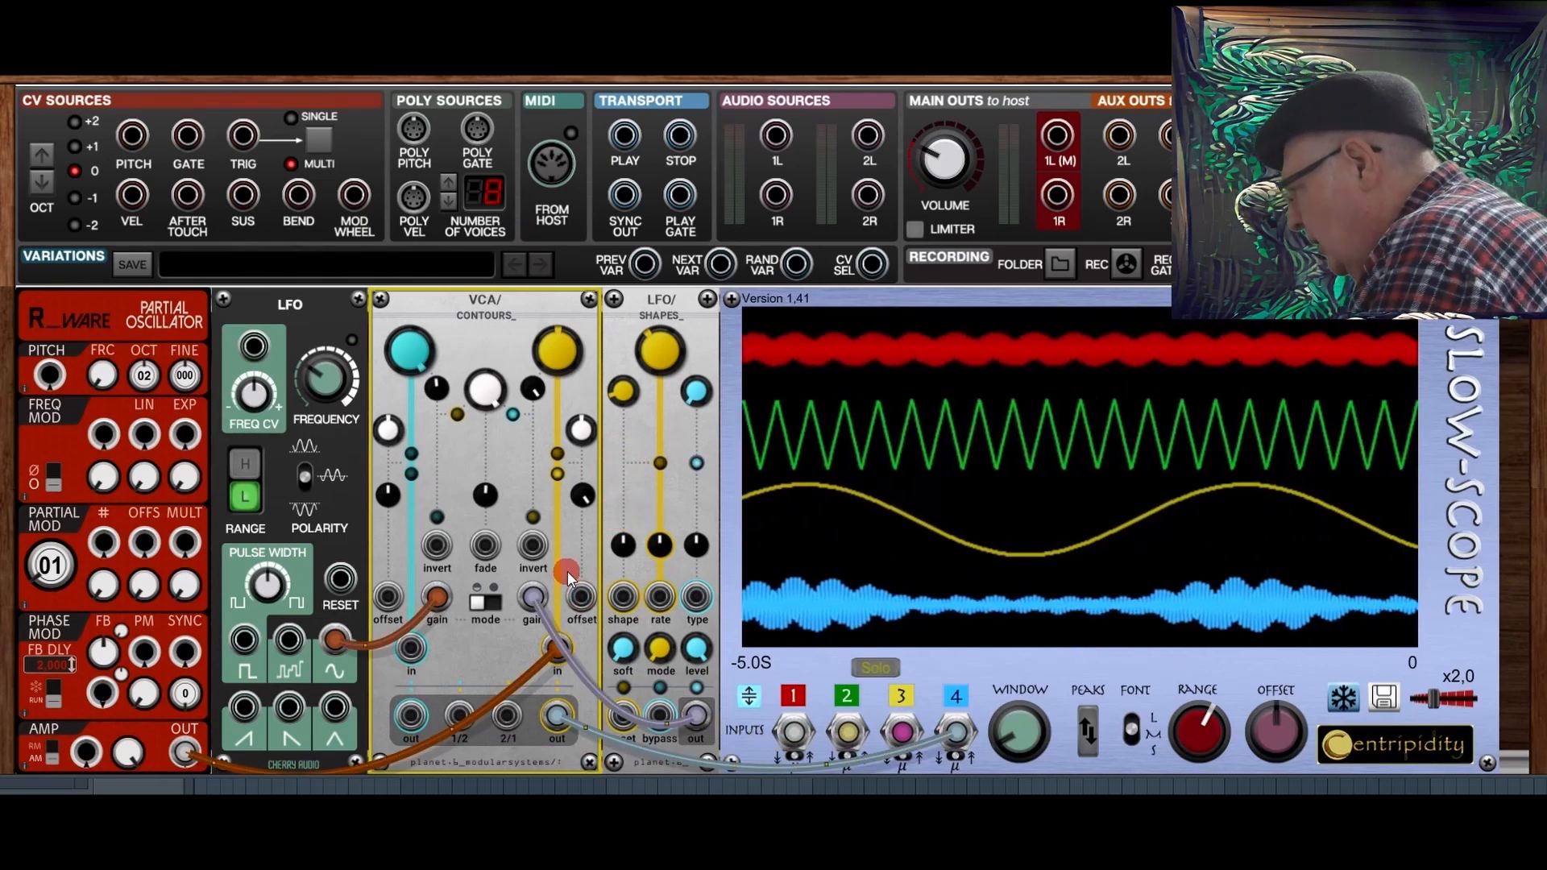
{"action": "left_click", "coordinate": [532, 598]}
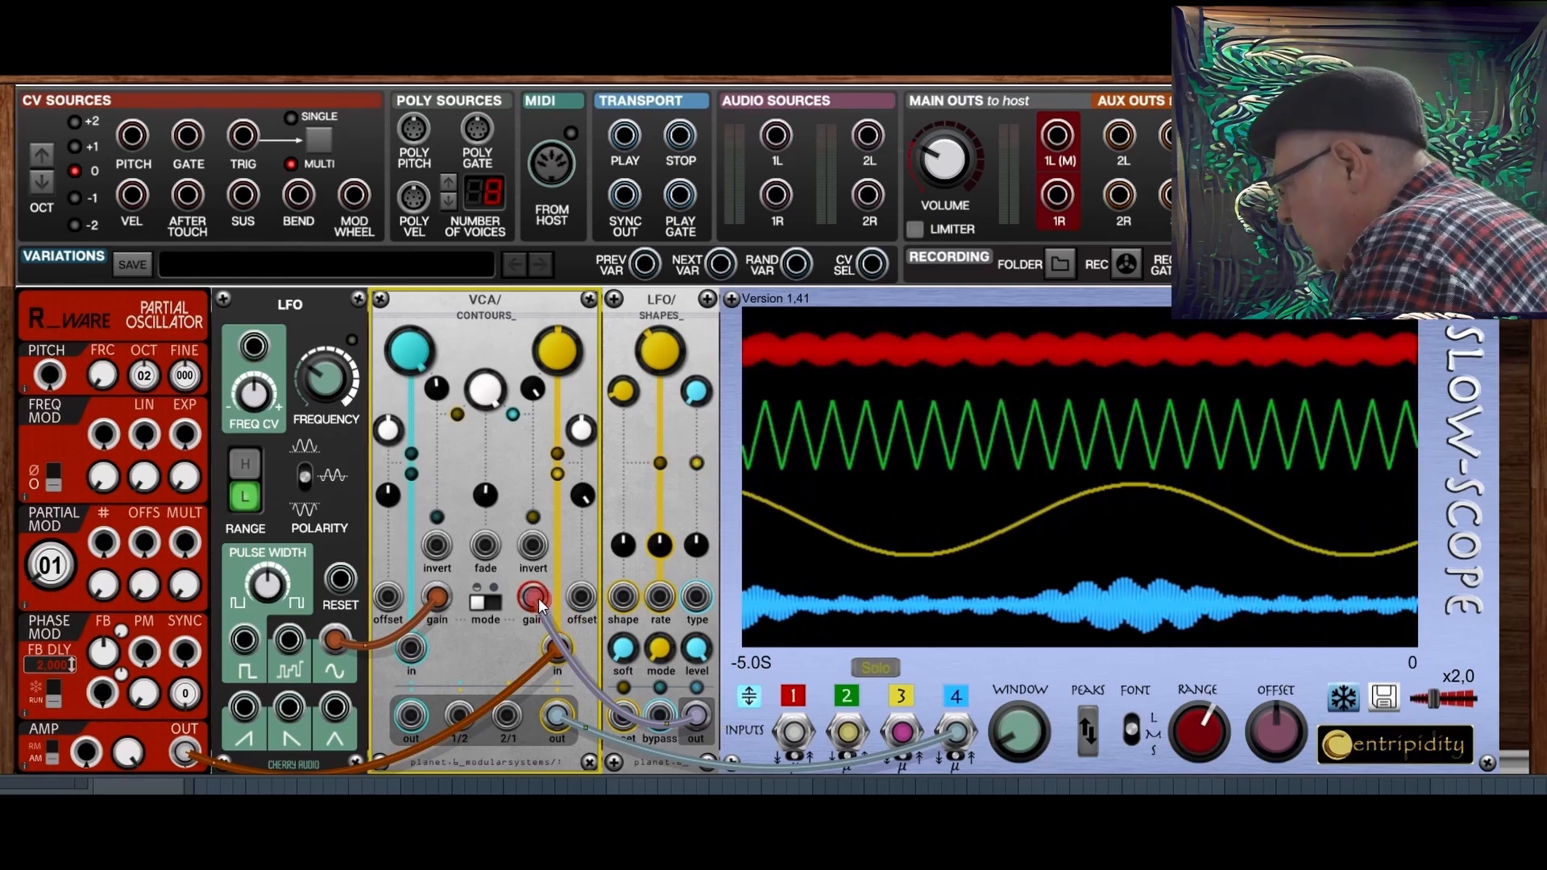
{"action": "left_click", "coordinate": [335, 641]}
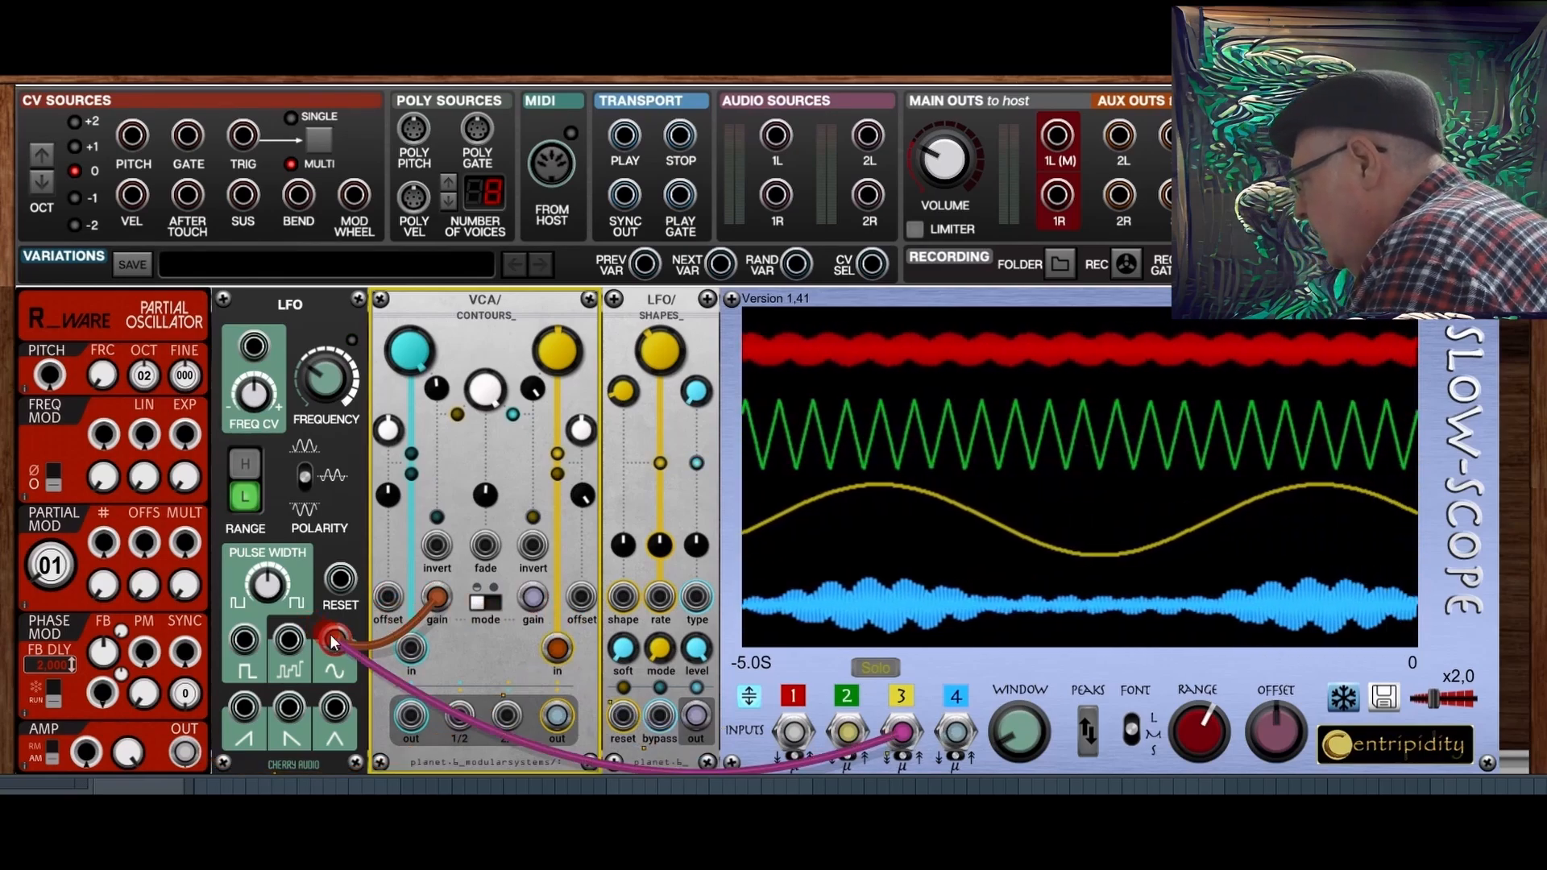
{"action": "left_click", "coordinate": [433, 620]}
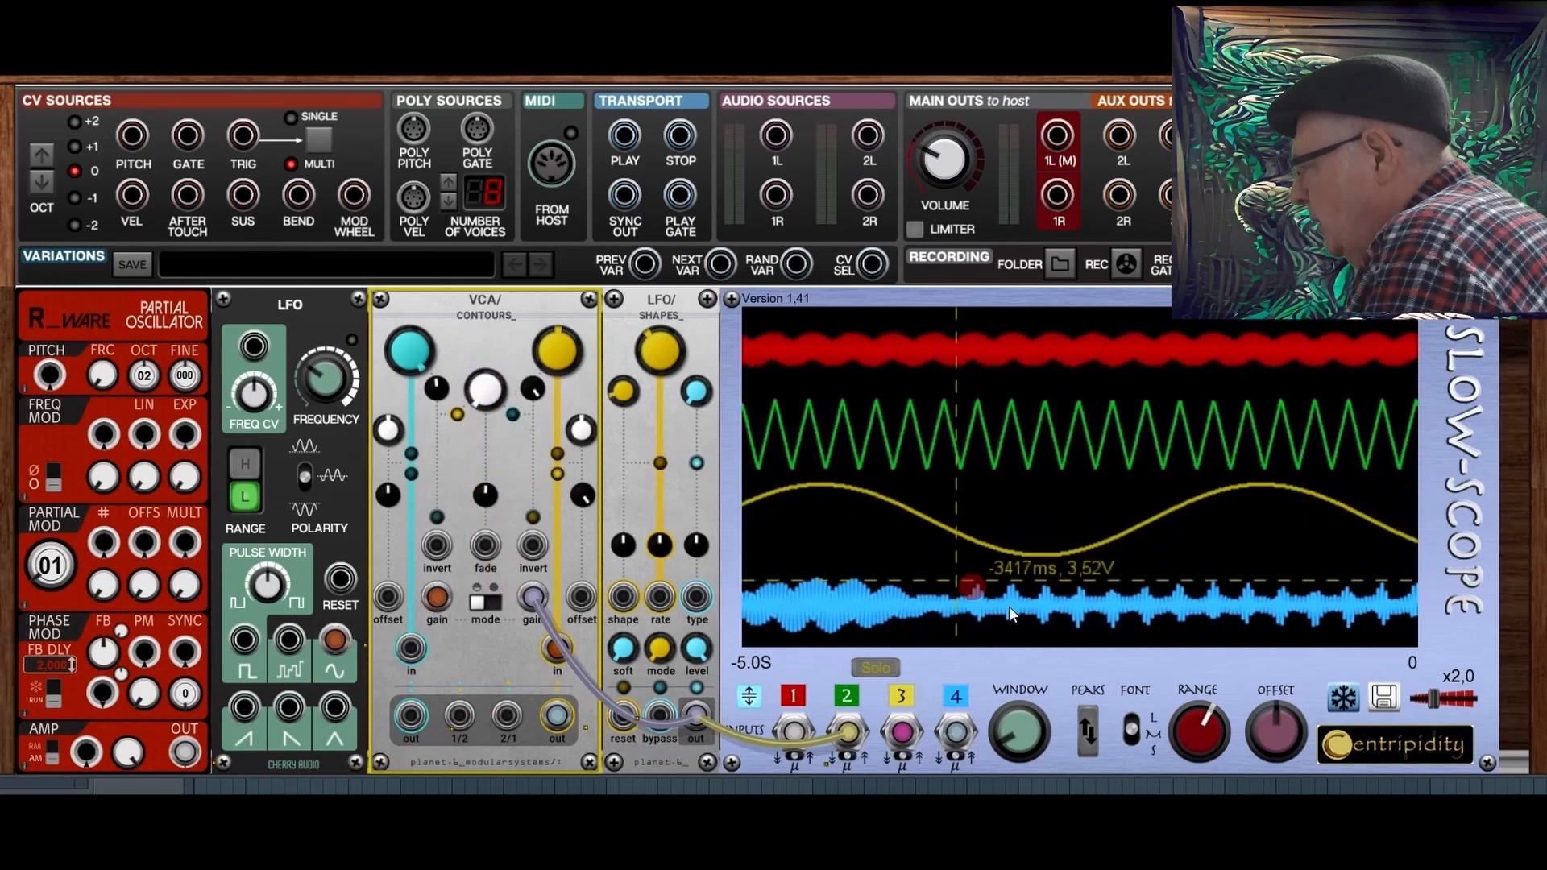
Step: Lower the VCA's fade amount and raise it again to compare modulation by the two channels' gain sources
{"action": "left_click_drag", "start_coordinate": [481, 395], "coordinate": [492, 446]}
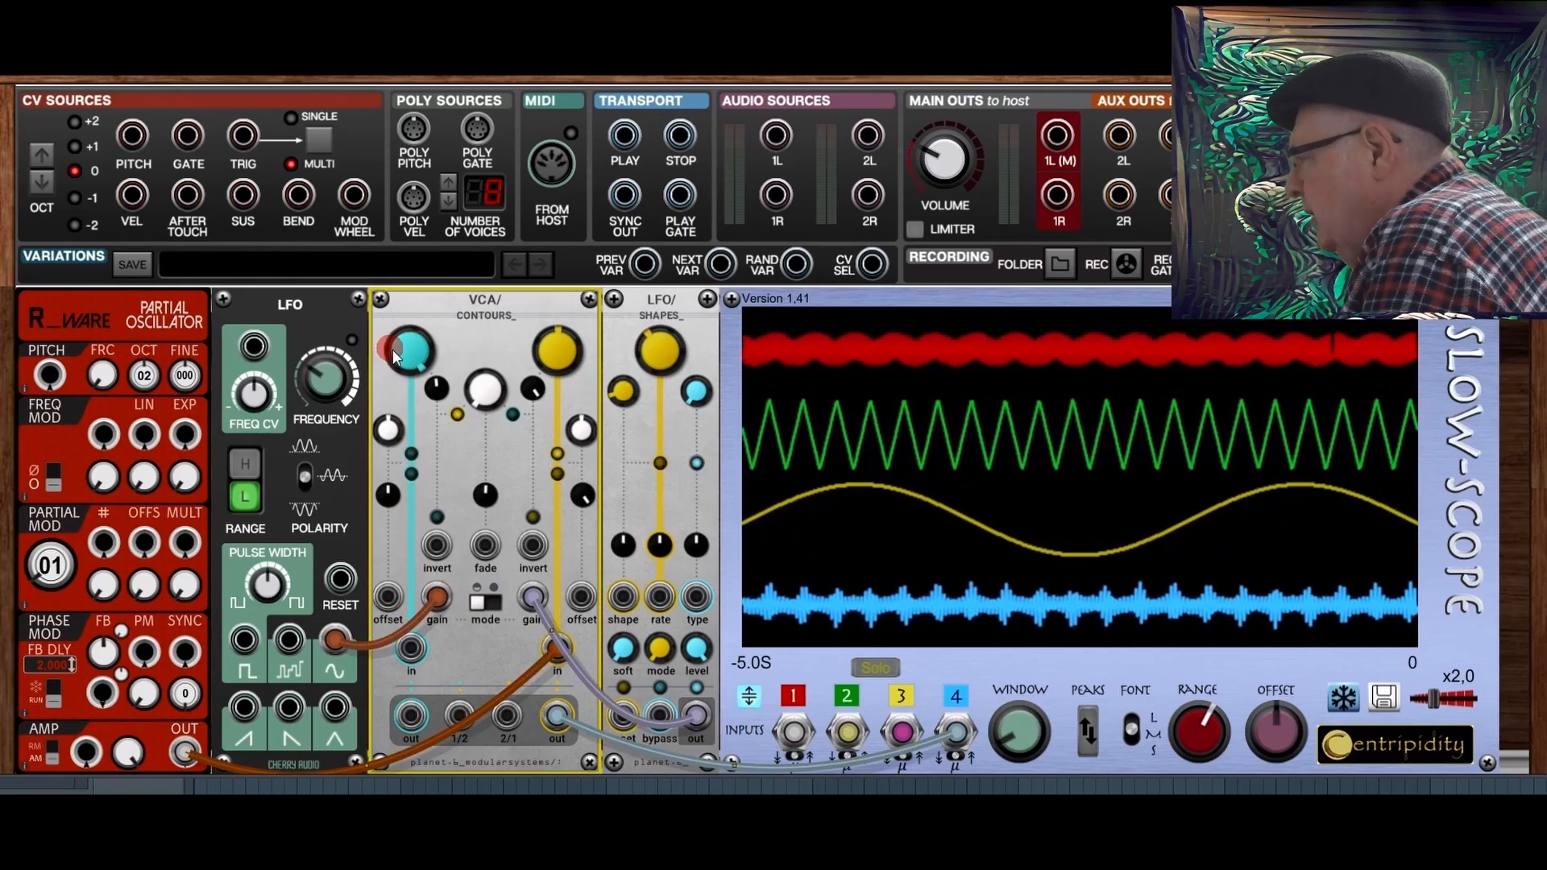
{"action": "mouse_move", "coordinate": [408, 353]}
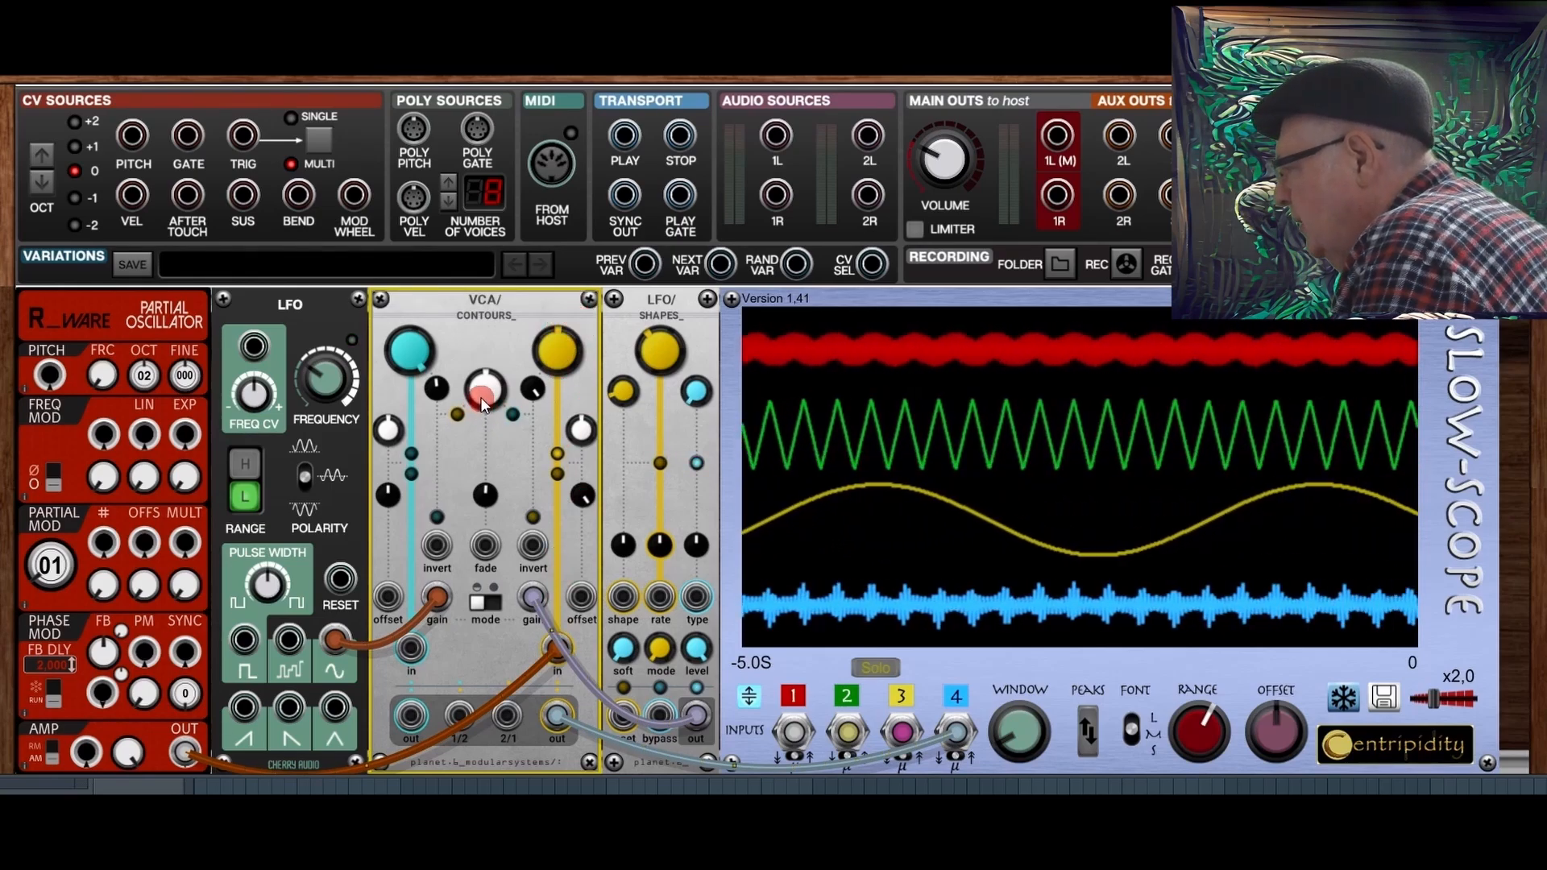
{"action": "left_click_drag", "start_coordinate": [485, 401], "coordinate": [501, 275]}
{"action": "left_click_drag", "start_coordinate": [520, 211], "coordinate": [521, 205]}
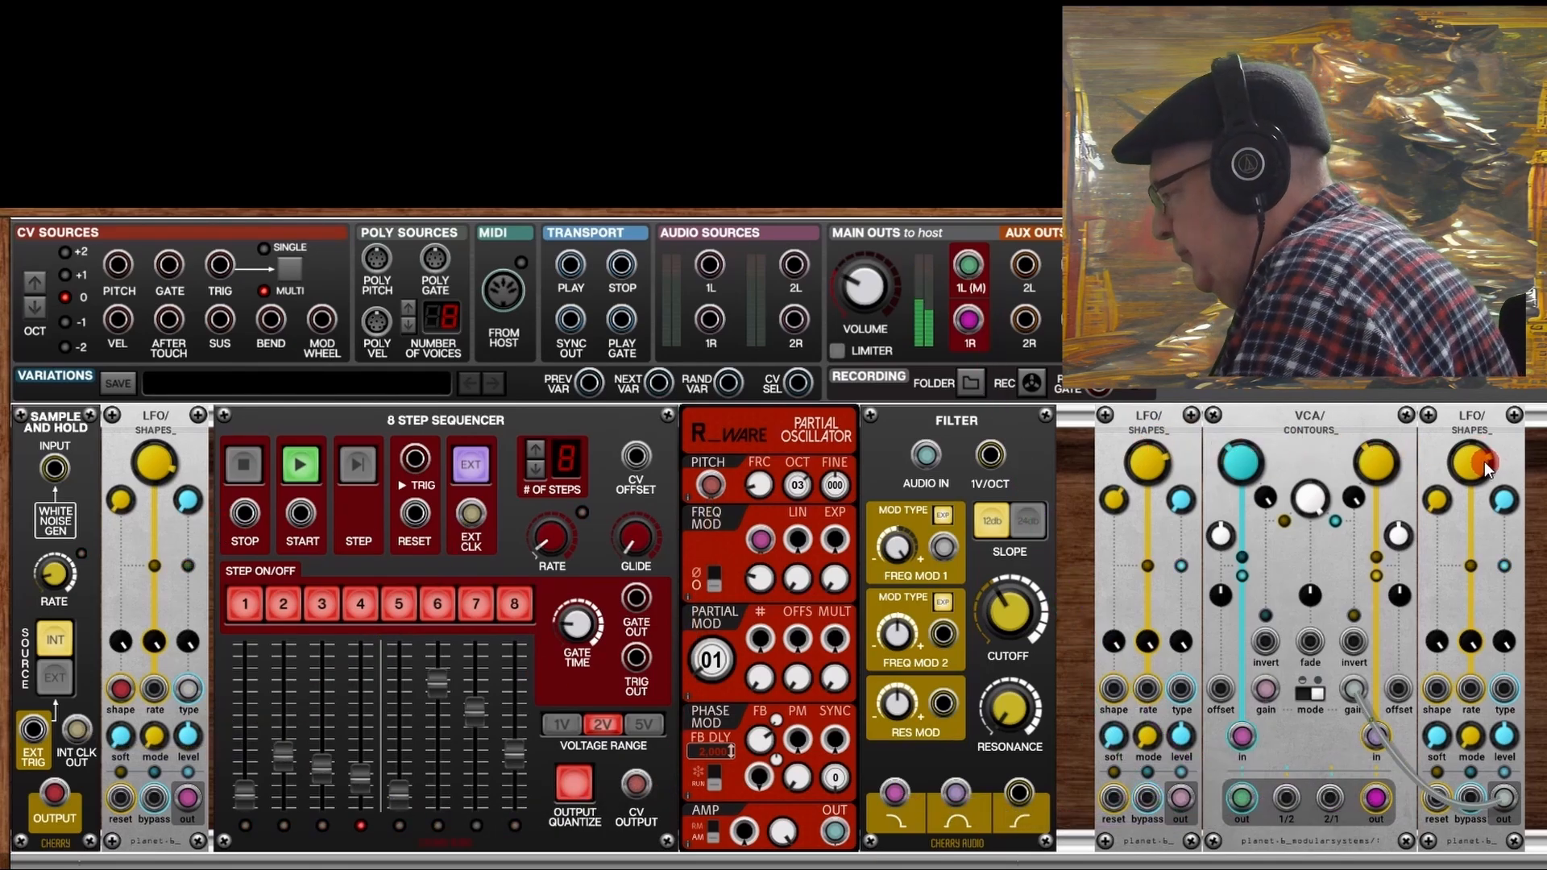
Step: Review the two LFO Shapes modules and the VCA Contours module in the sequencer and filter patch
{"action": "mouse_move", "coordinate": [1483, 459]}
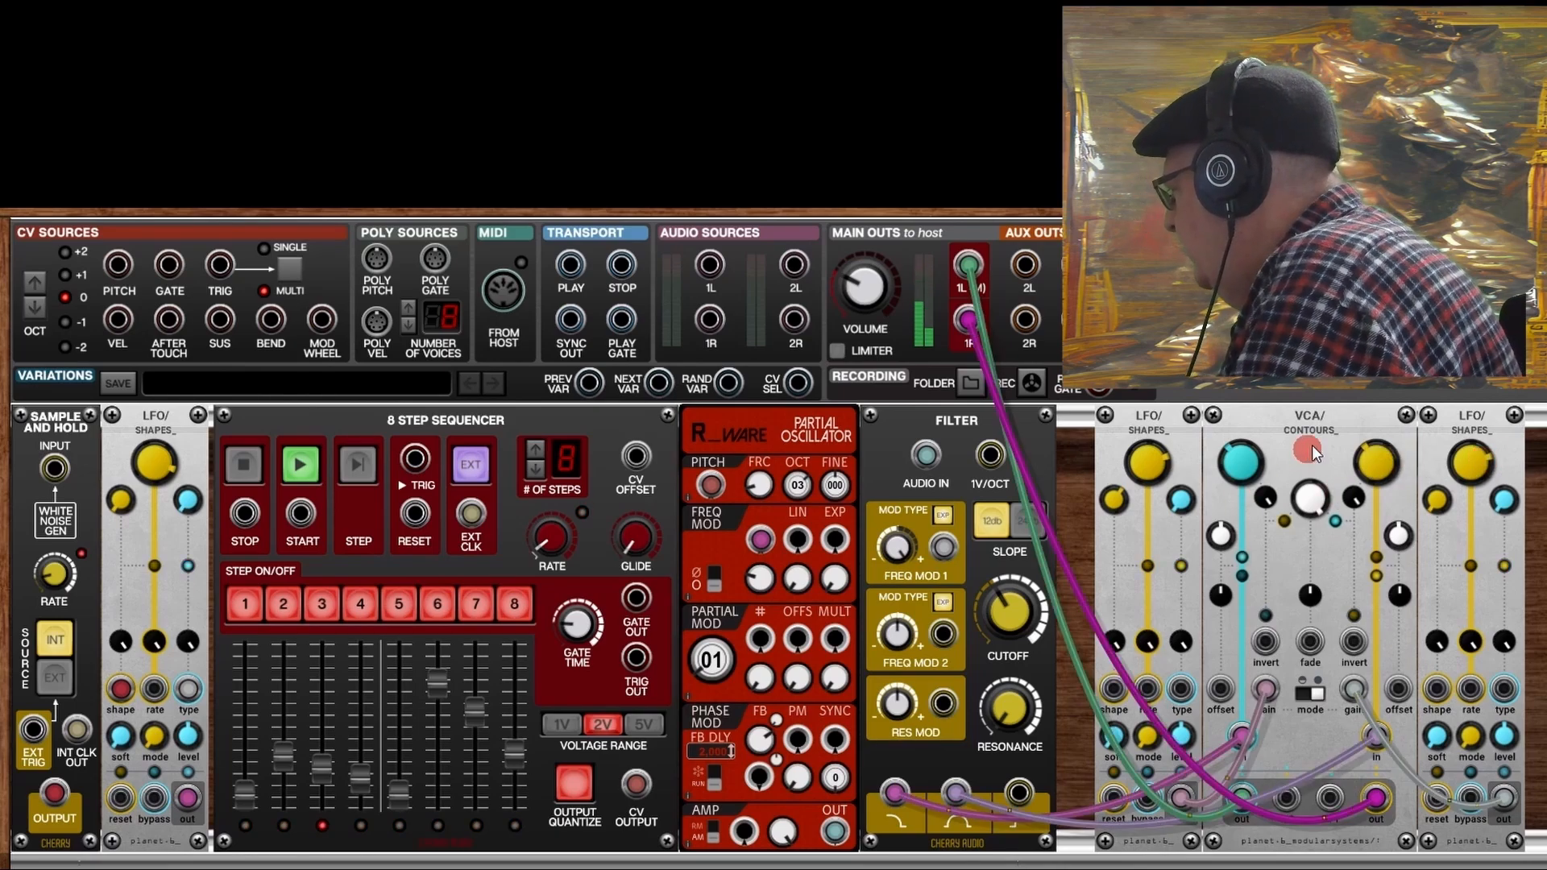
{"action": "mouse_move", "coordinate": [1242, 476]}
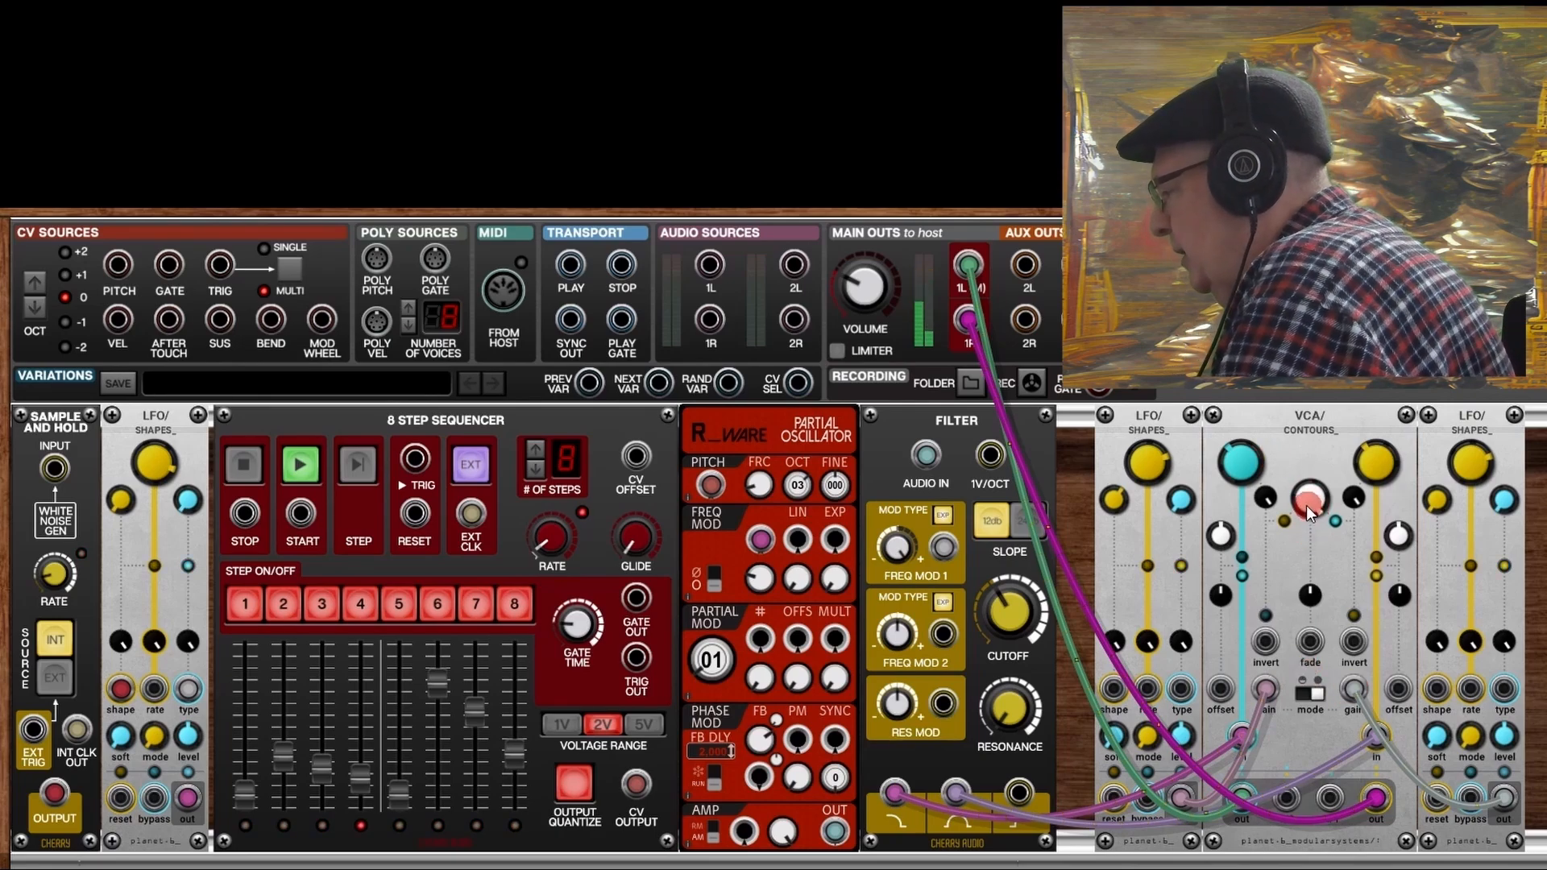
Step: Examine the VCA Contours fade amount and channel gains, with its outputs modulating the oscillator's frequency and the filter's first frequency input
{"action": "mouse_move", "coordinate": [1307, 506]}
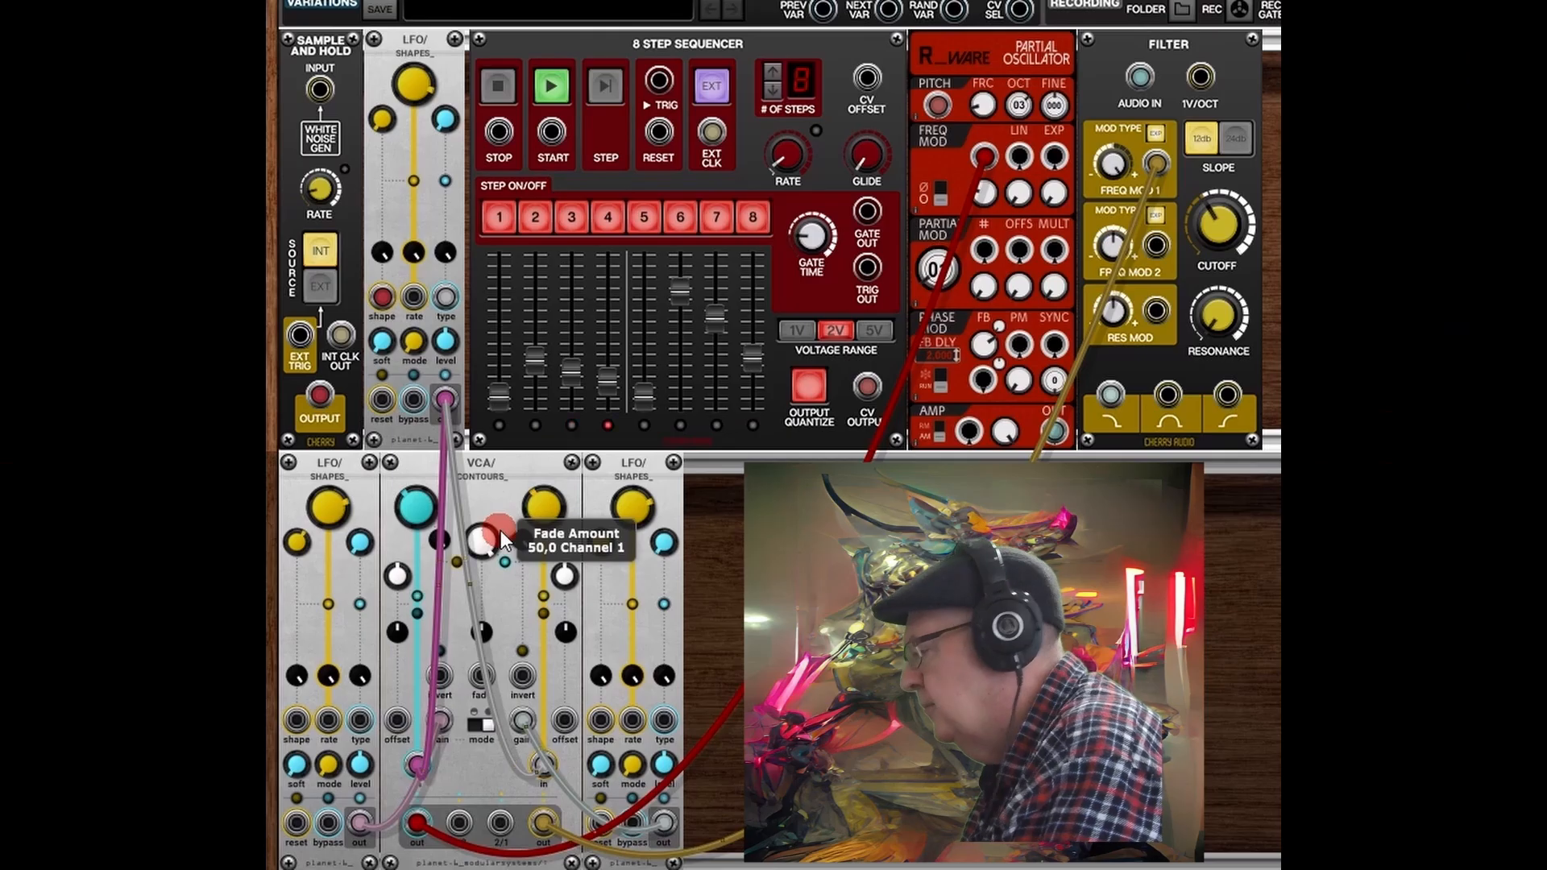
{"action": "left_click", "coordinate": [505, 535]}
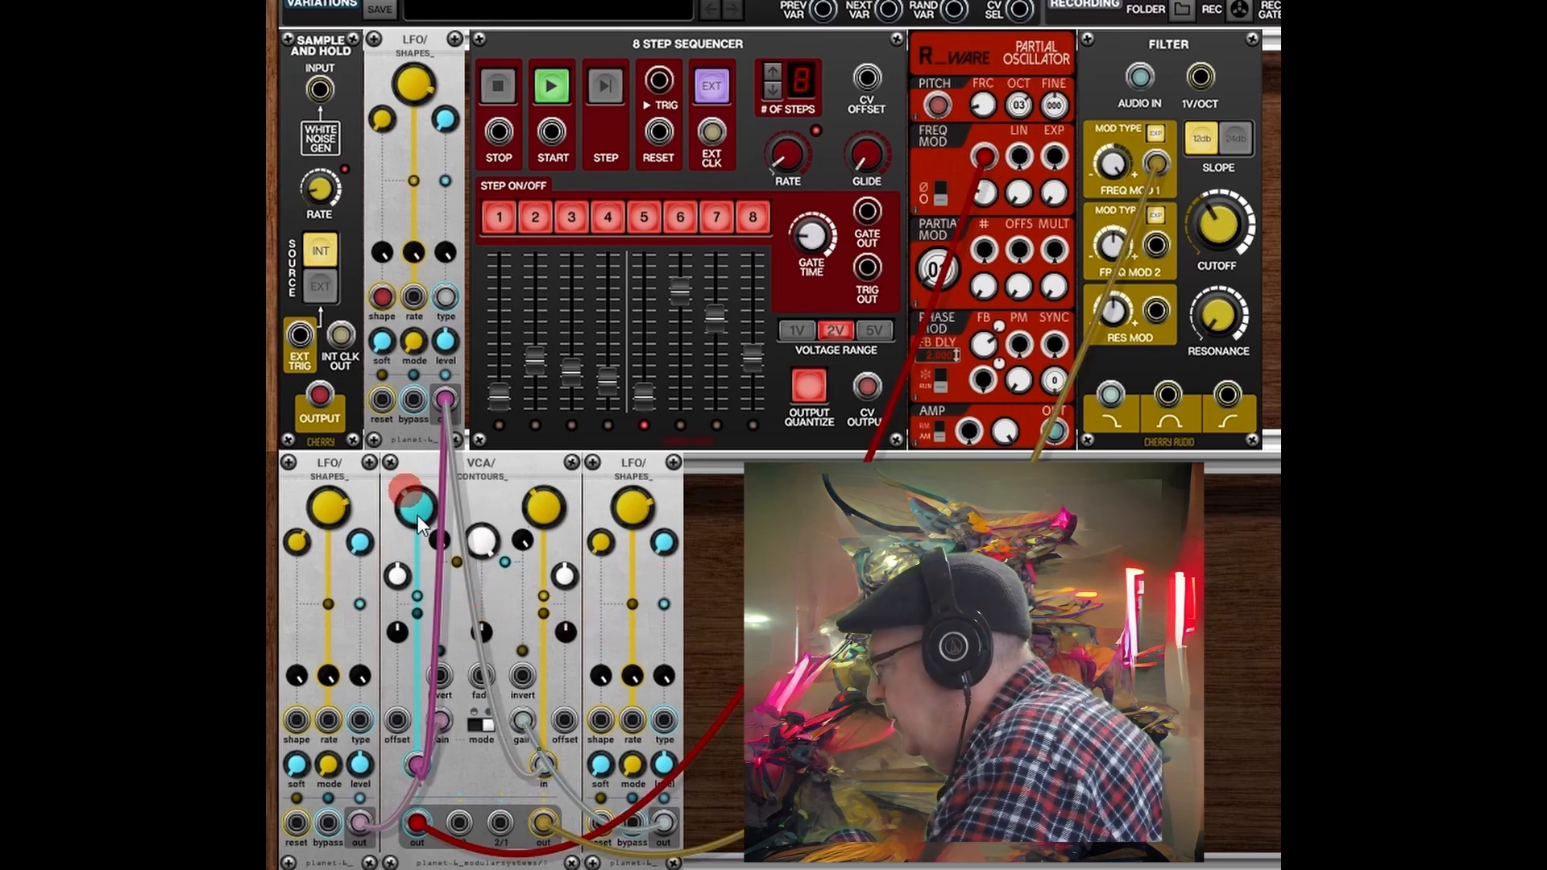
{"action": "mouse_move", "coordinate": [420, 534]}
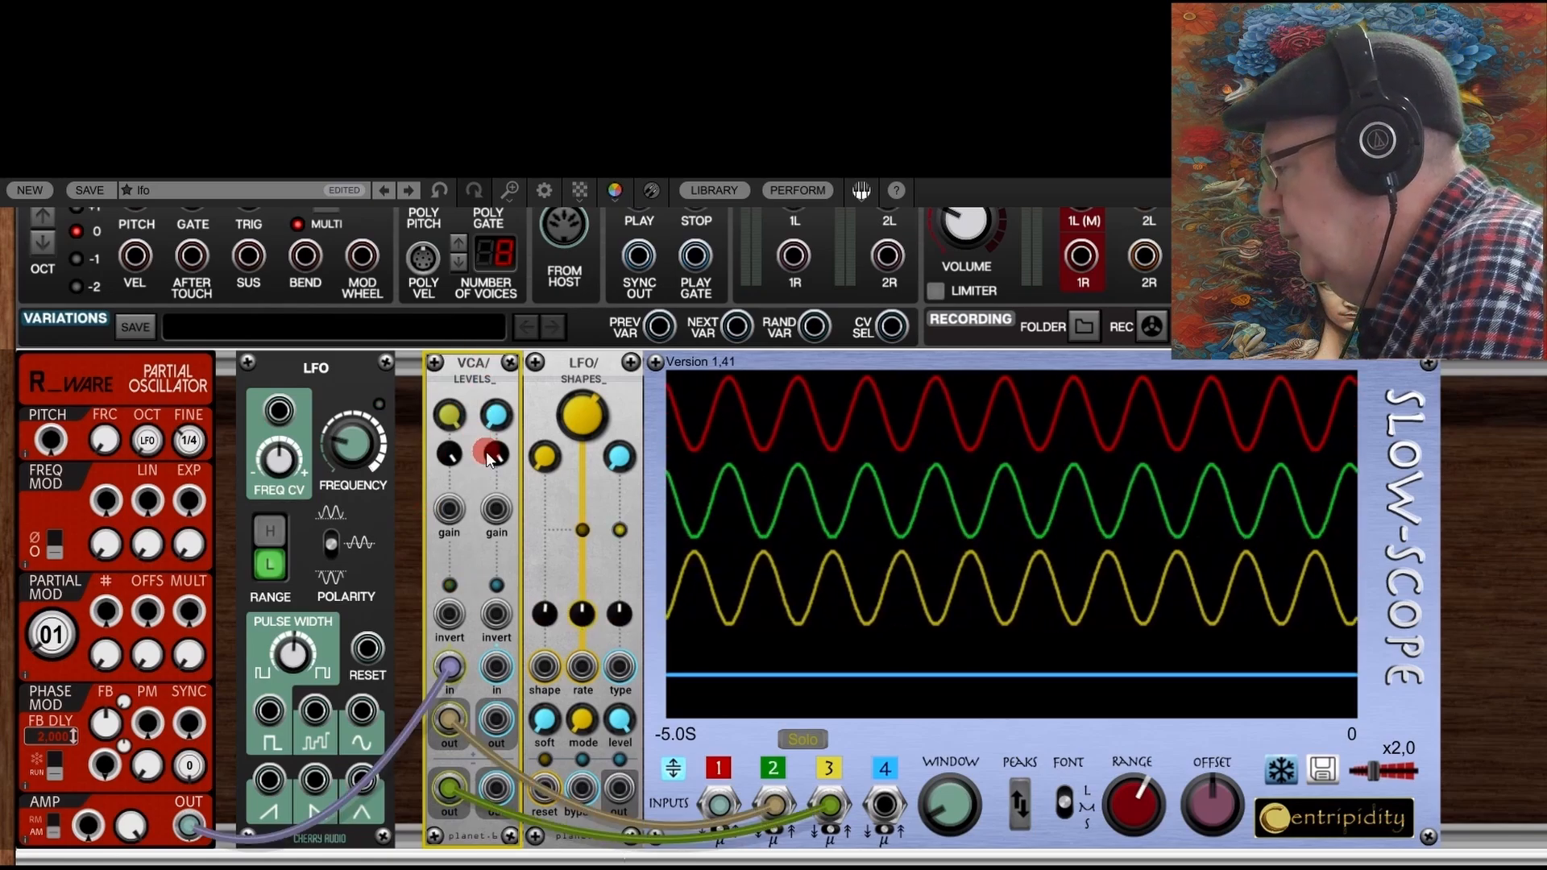
Step: Connect the LFO's pulse output to the first VCA Levels channel's invert input and freeze the scope traces
{"action": "mouse_move", "coordinate": [467, 405]}
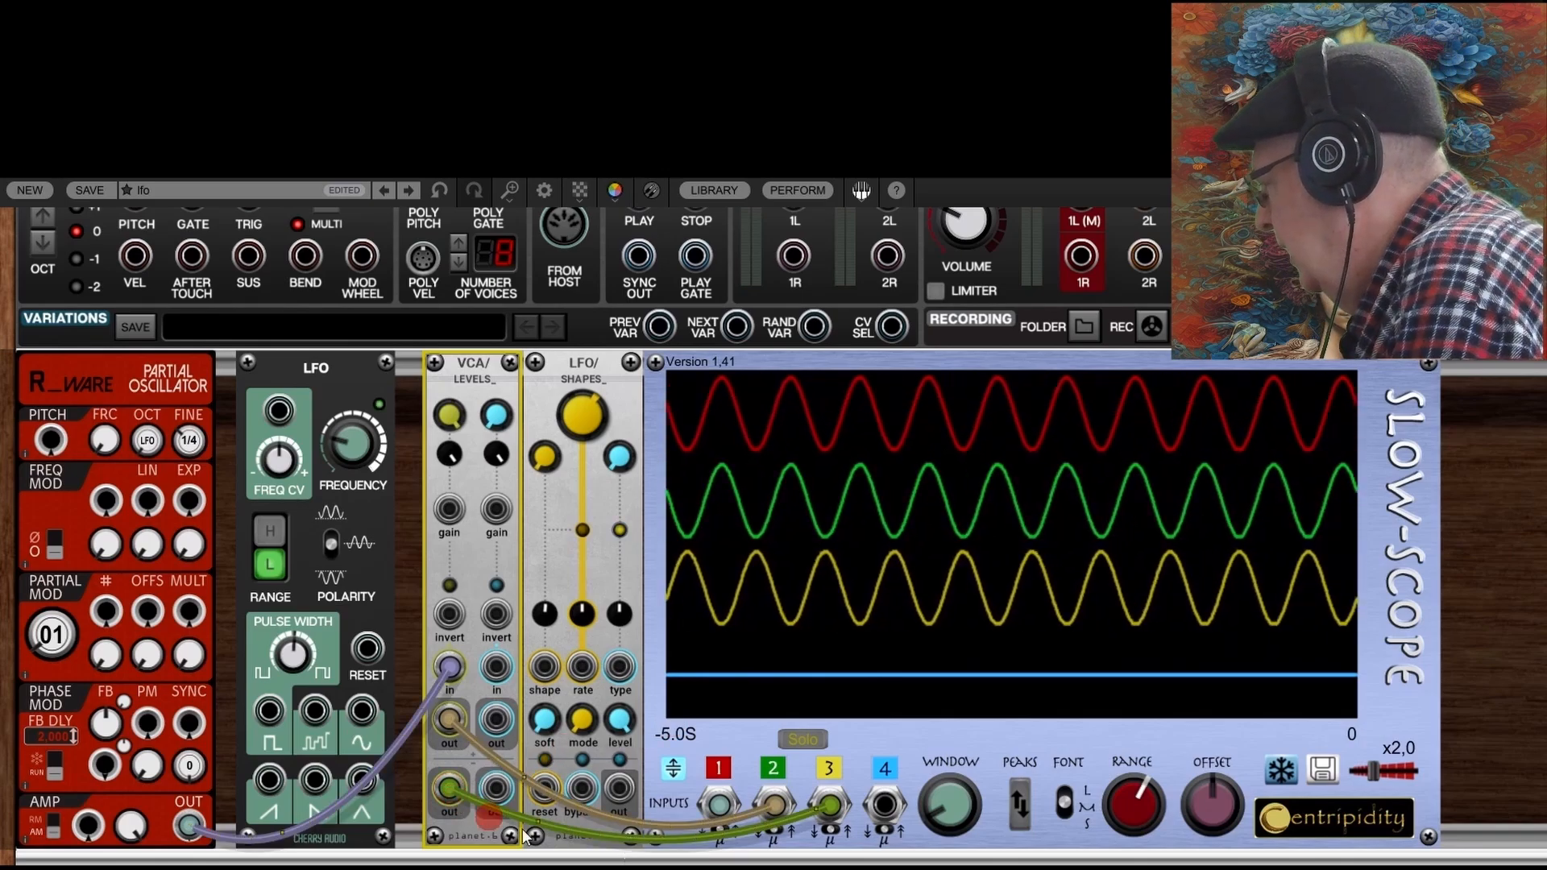
{"action": "left_click", "coordinate": [1278, 772]}
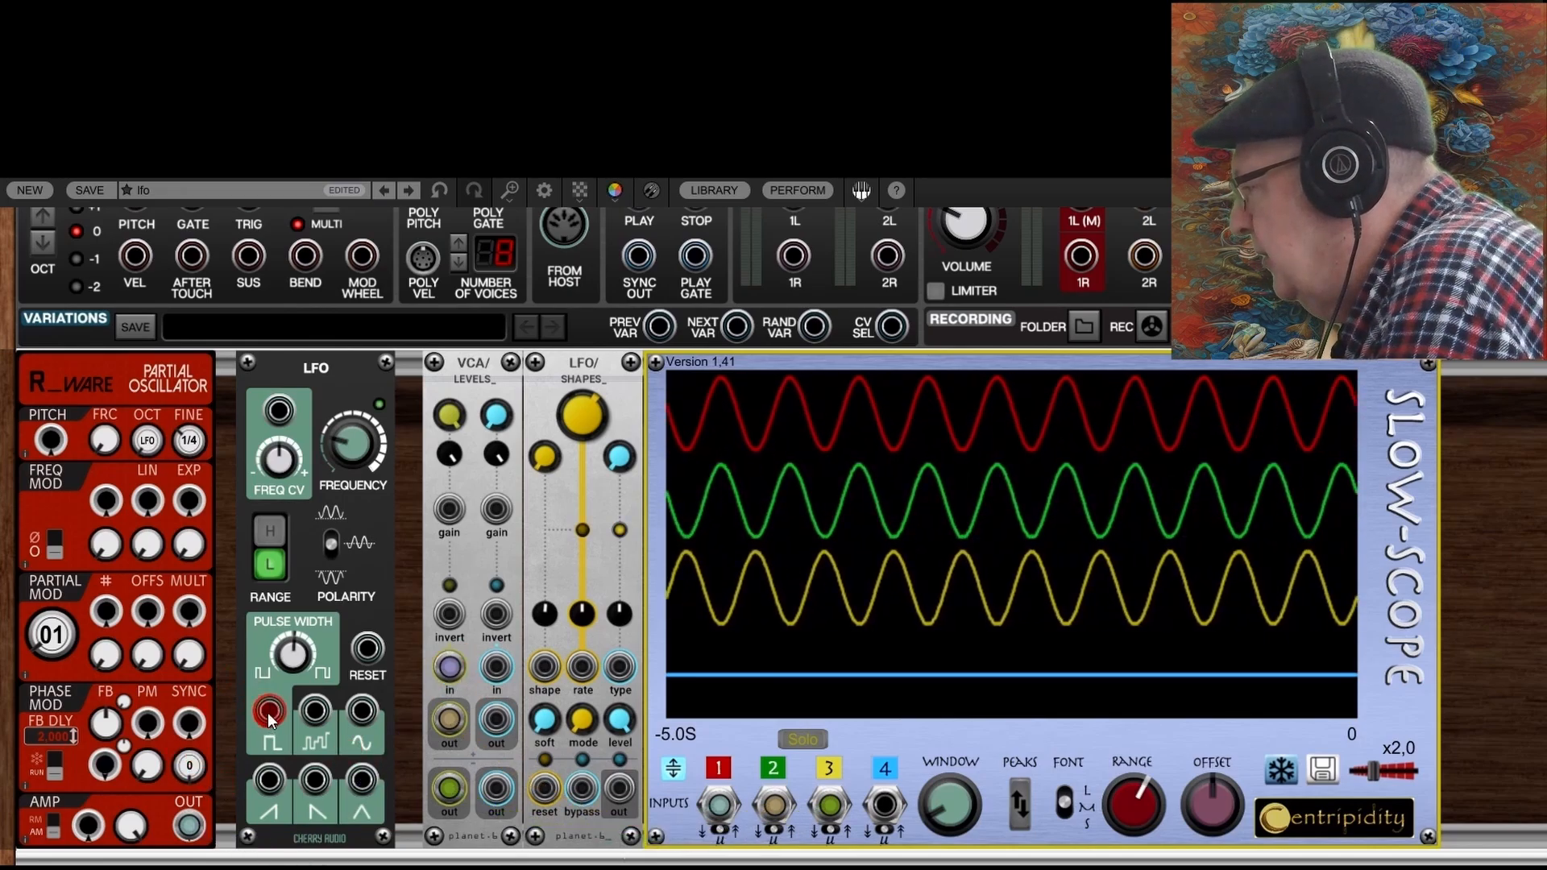
{"action": "left_click_drag", "start_coordinate": [269, 712], "coordinate": [448, 619]}
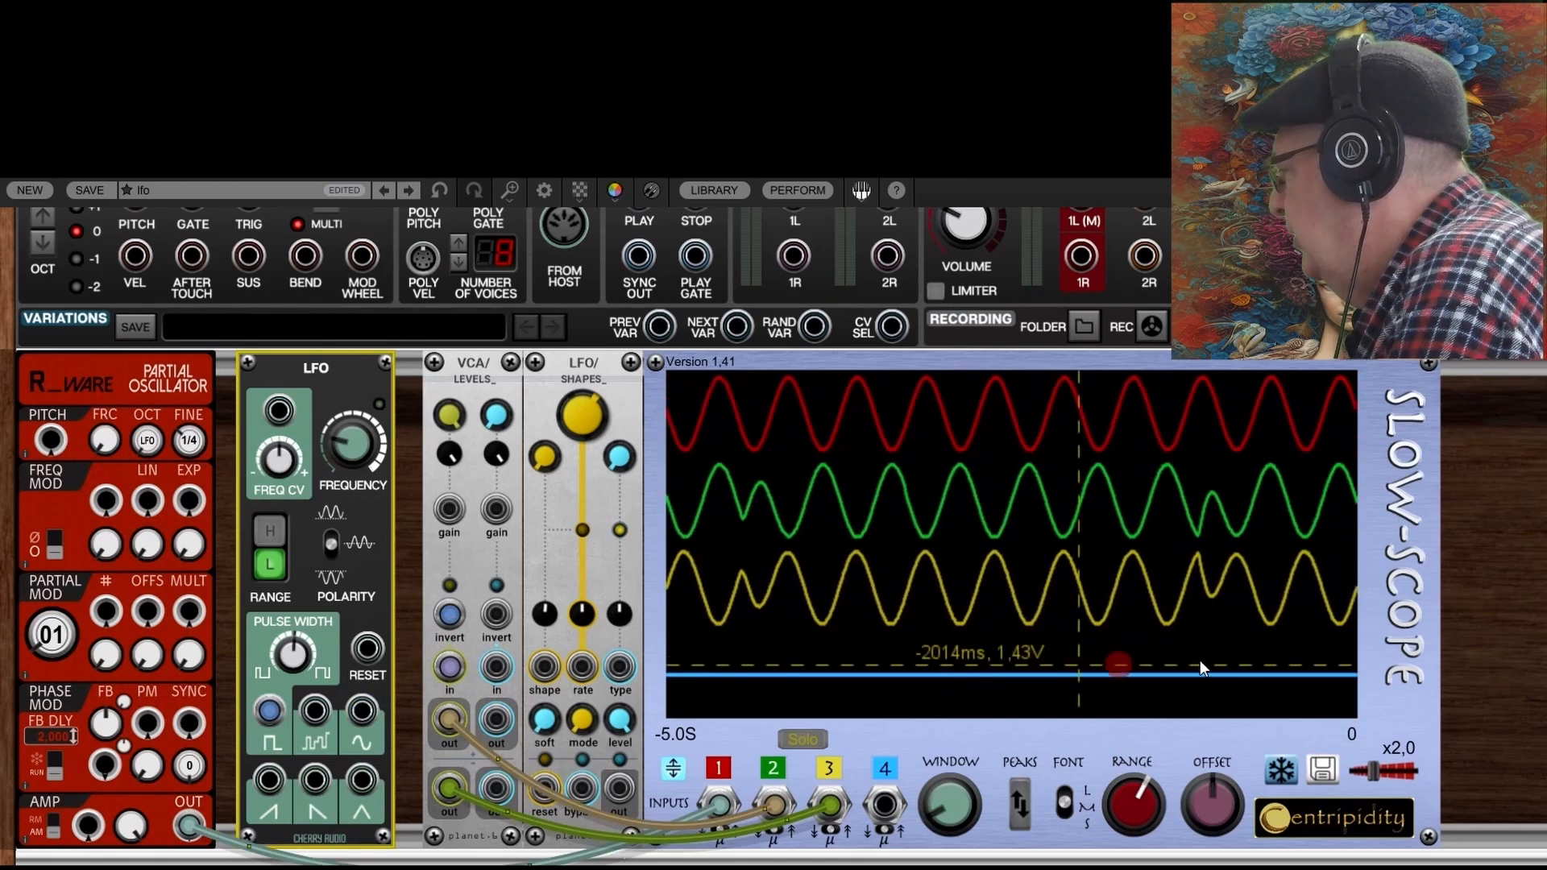
{"action": "left_click", "coordinate": [1282, 772]}
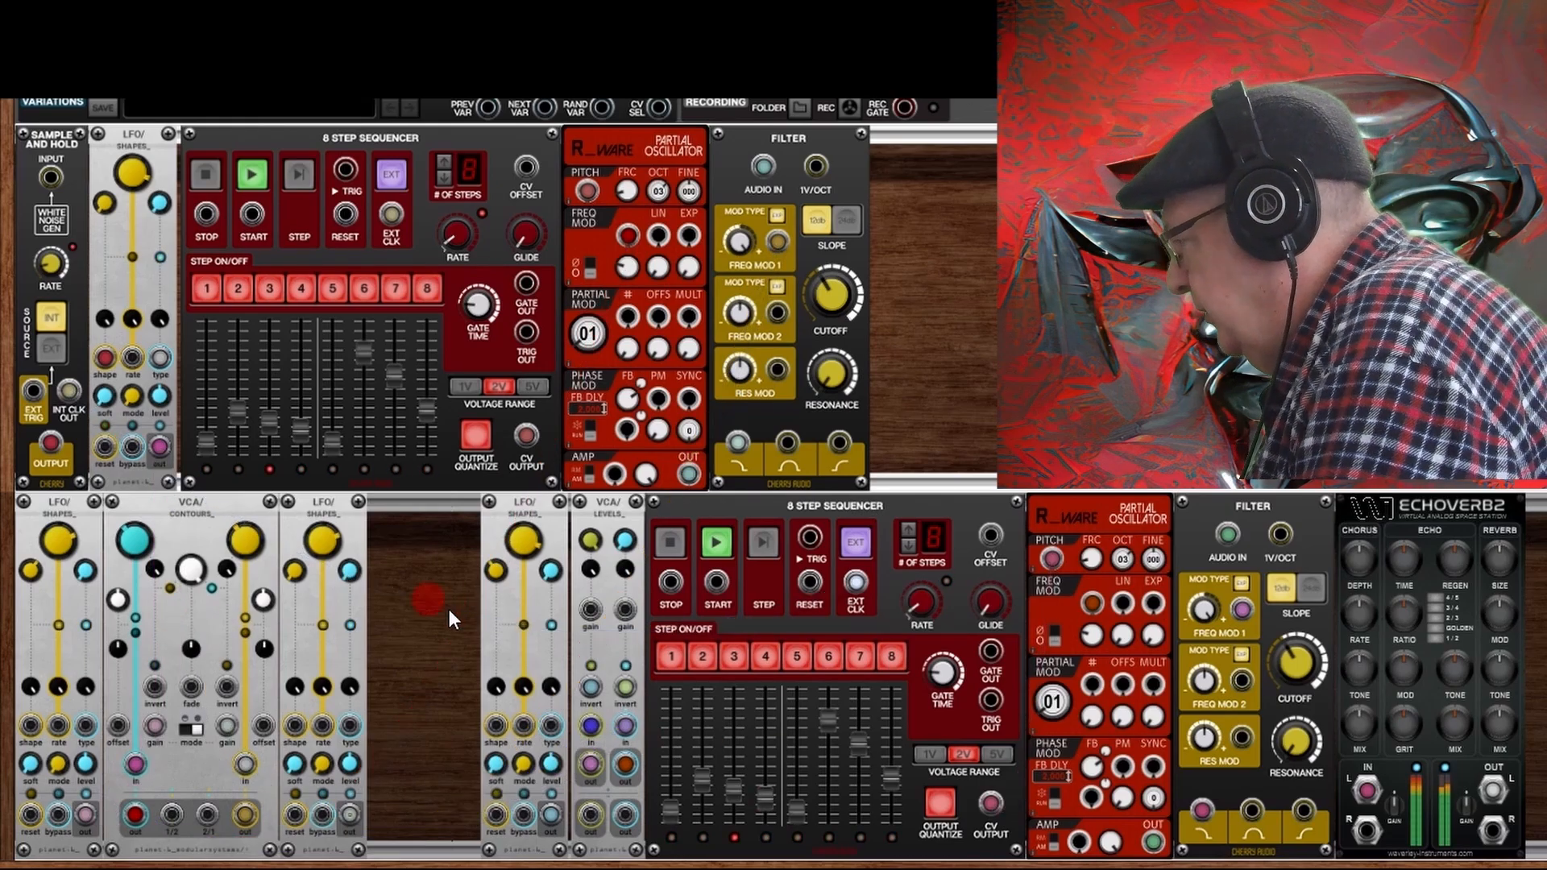
Step: Trace the VCA Levels cables to the second oscillator and filter, and the VCA Contours cable to the first filter's frequency modulation
{"action": "left_click_drag", "start_coordinate": [448, 609], "coordinate": [856, 581]}
{"action": "left_click_drag", "start_coordinate": [991, 803], "coordinate": [1050, 558]}
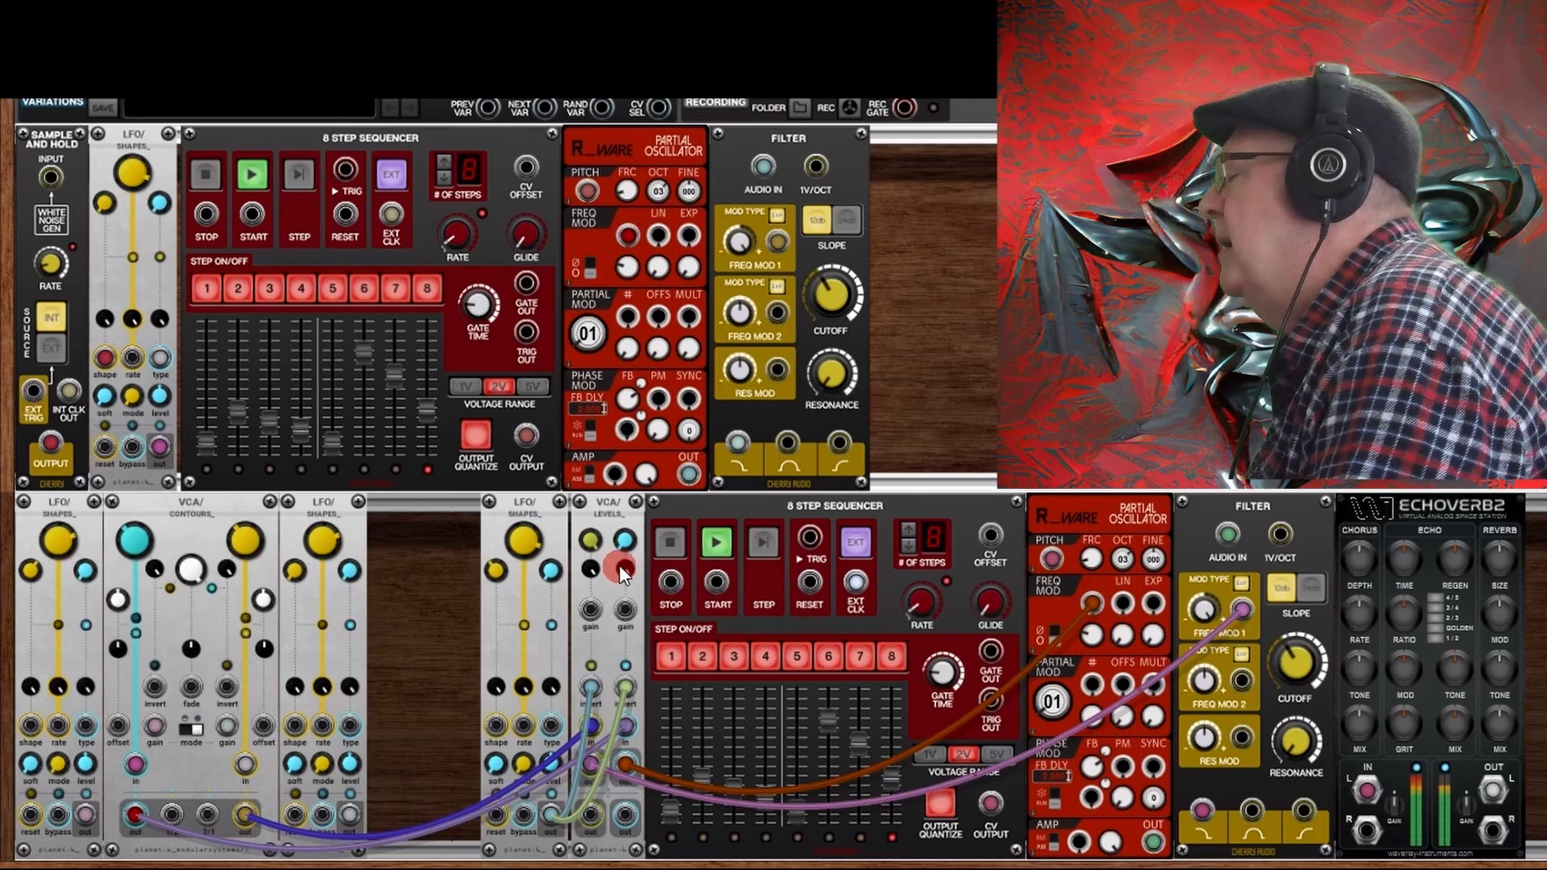
{"action": "mouse_move", "coordinate": [620, 563]}
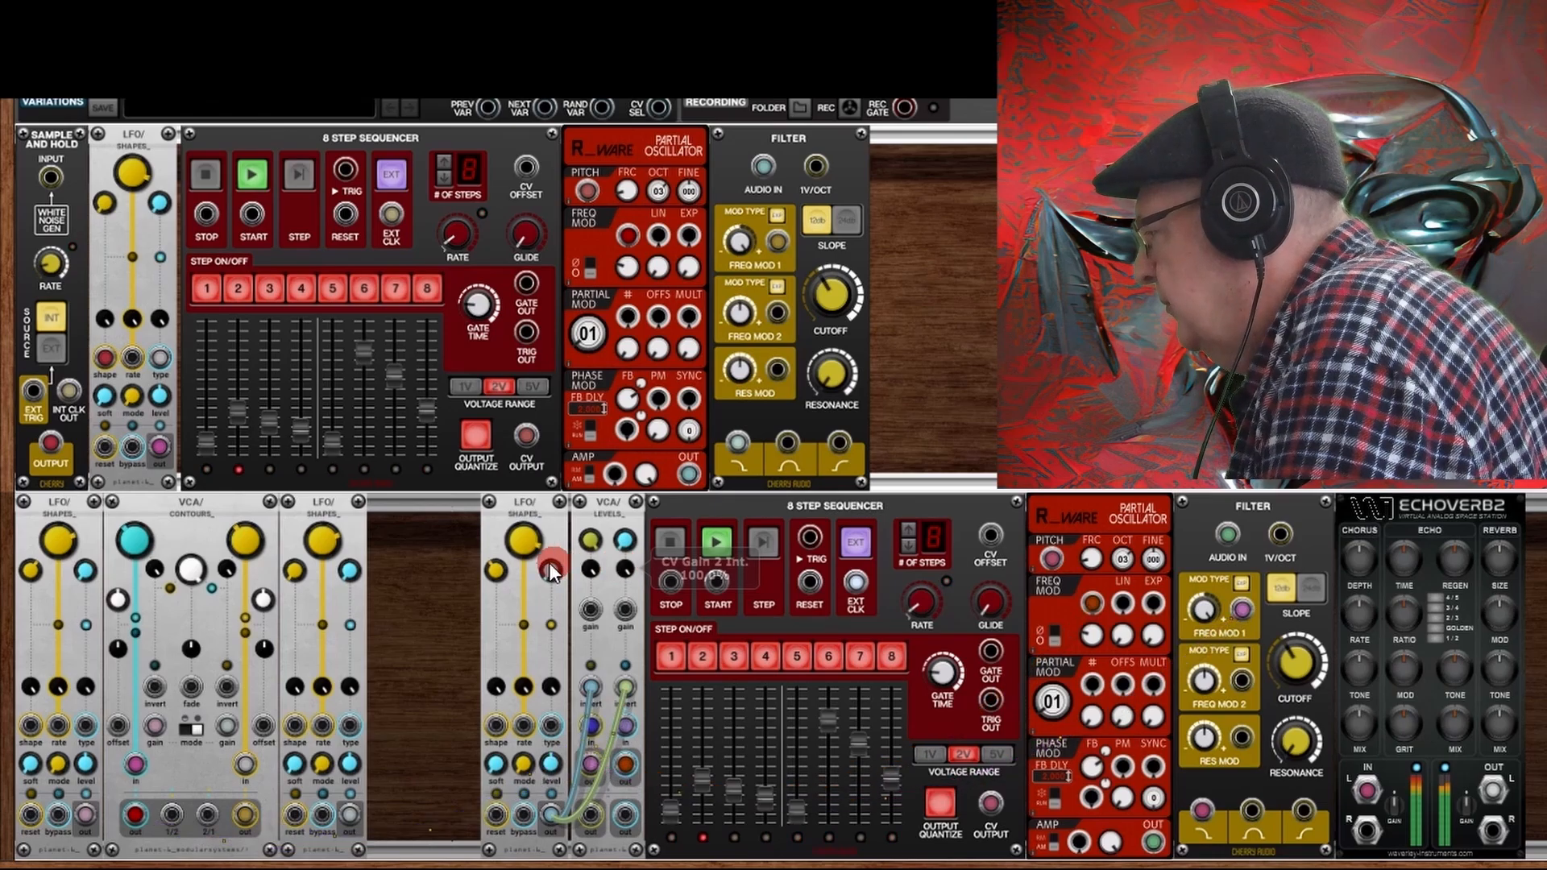
{"action": "mouse_move", "coordinate": [497, 573]}
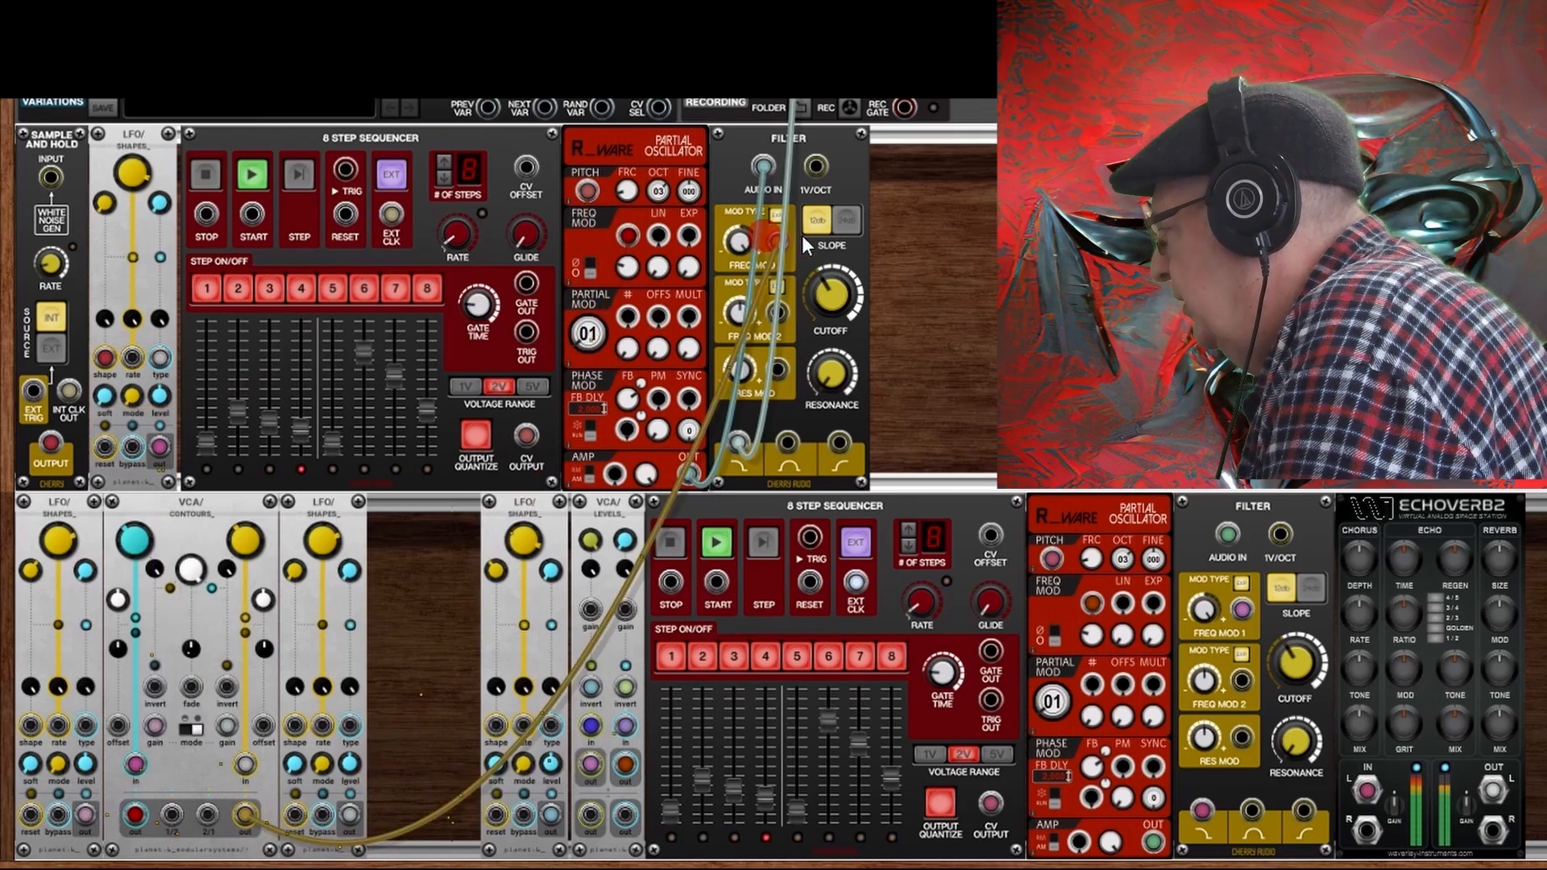
{"action": "left_click_drag", "start_coordinate": [658, 237], "coordinate": [805, 245]}
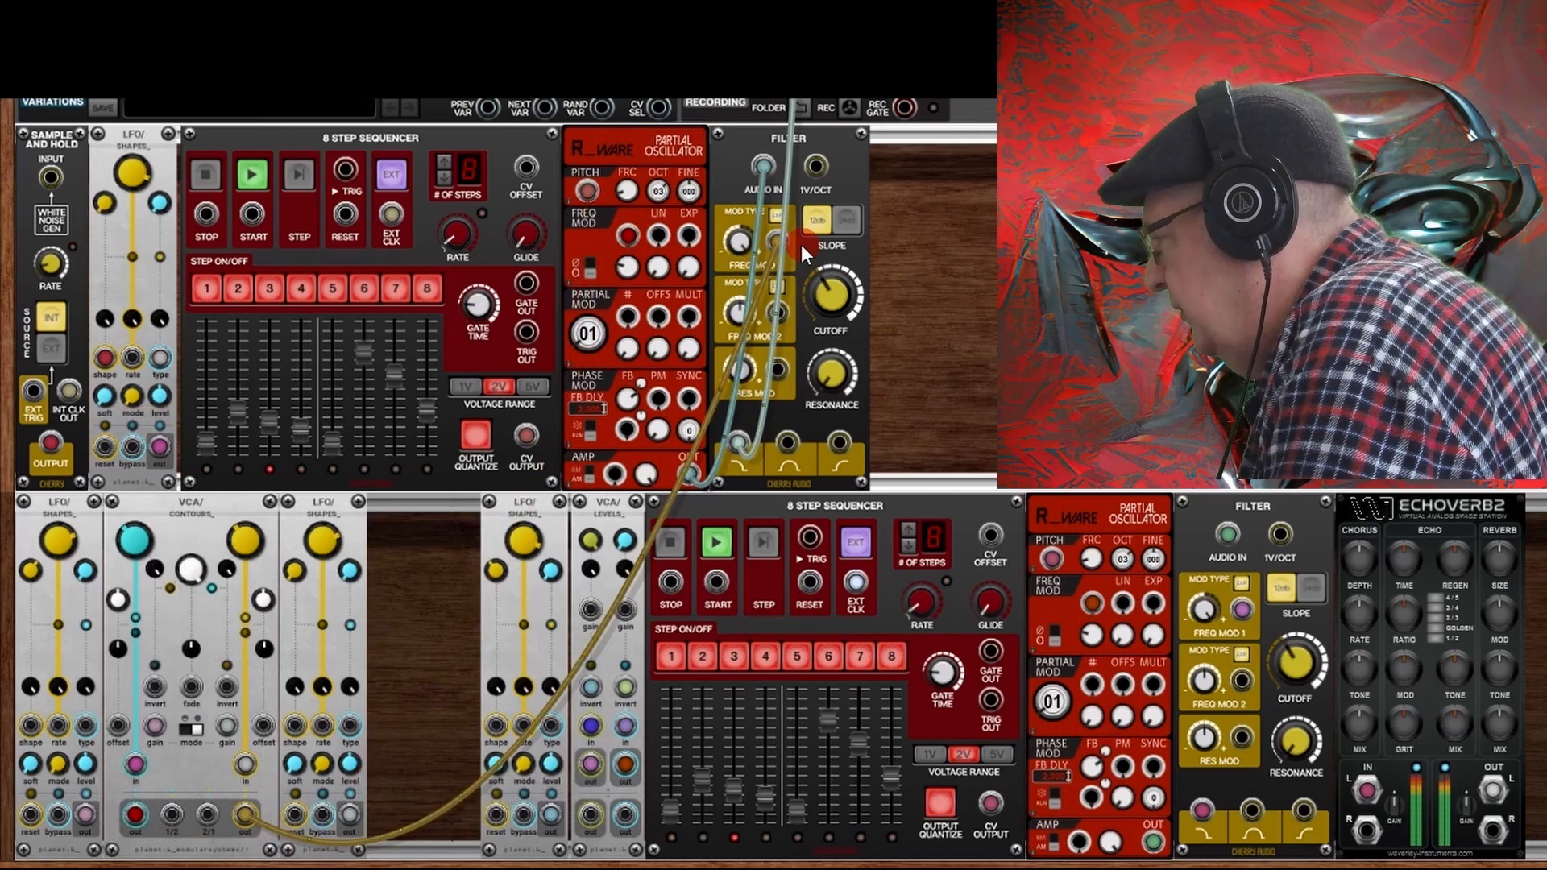